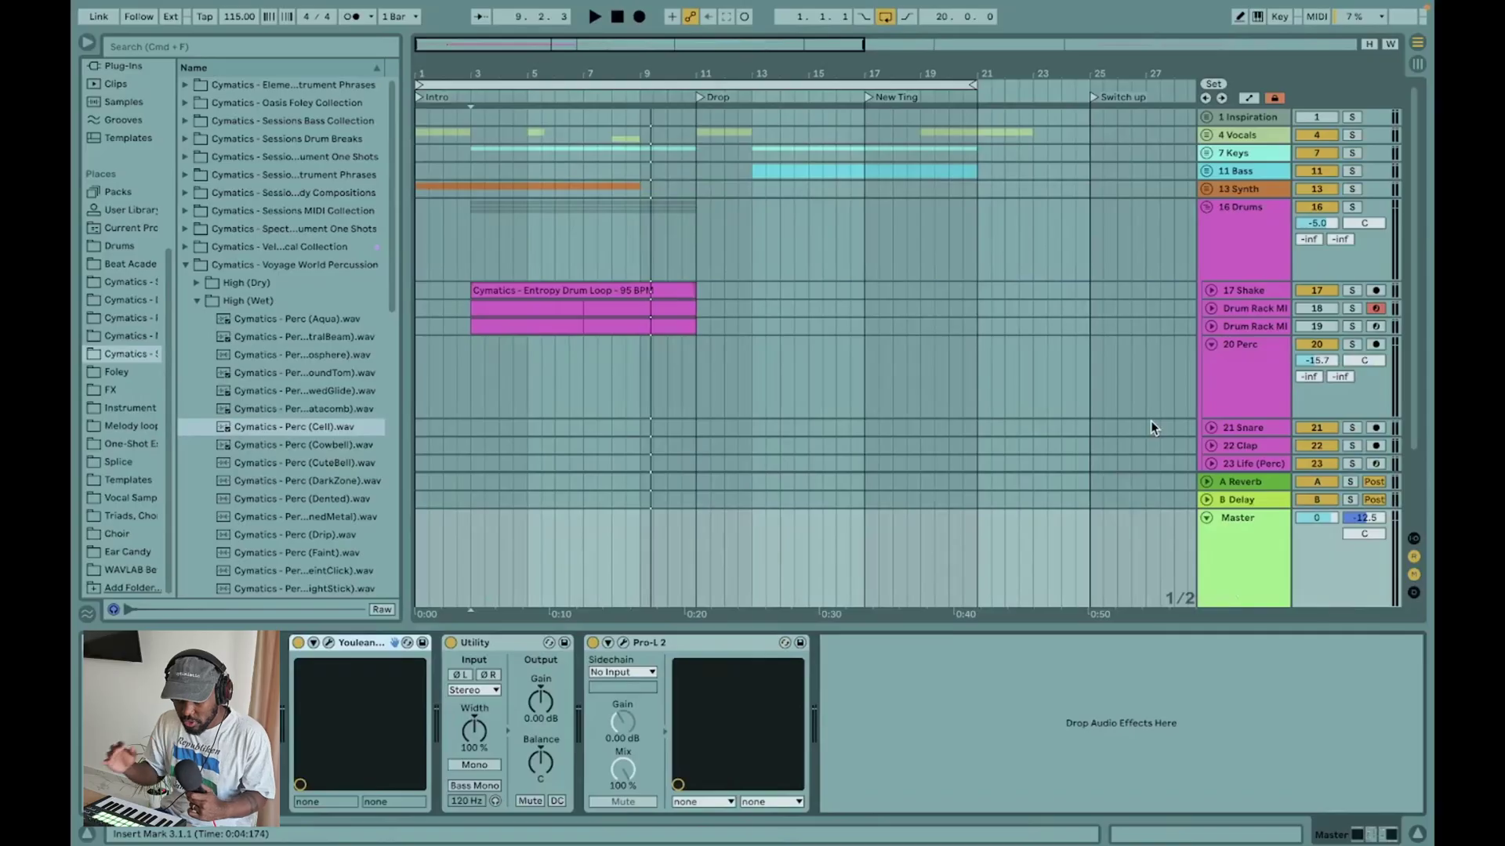
- Set the start position at the beginning of the 20 Perc track and play the intro
click(416, 359)
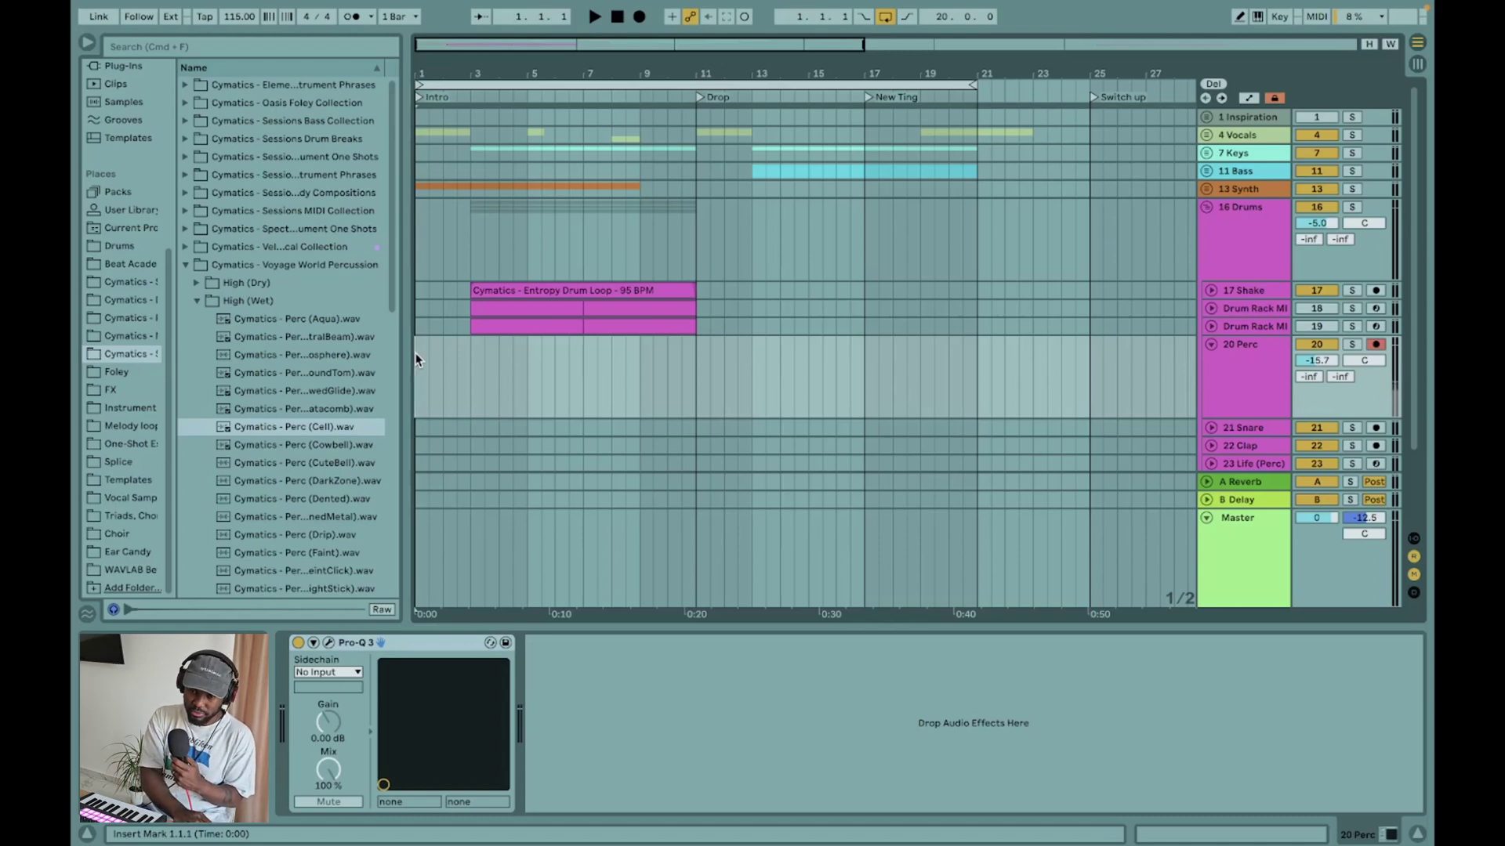
key(space)
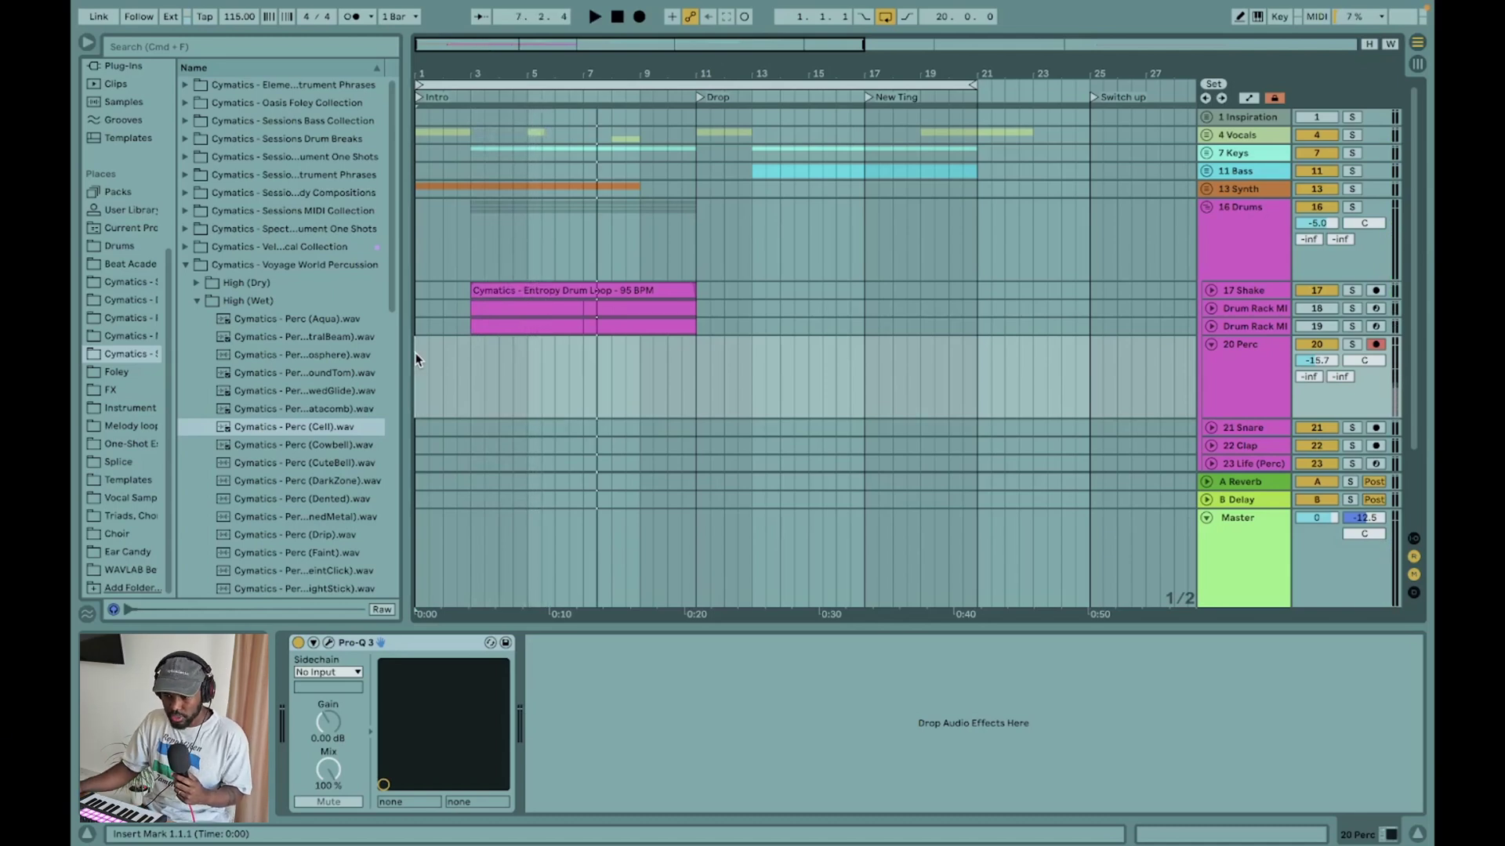
key(Left)
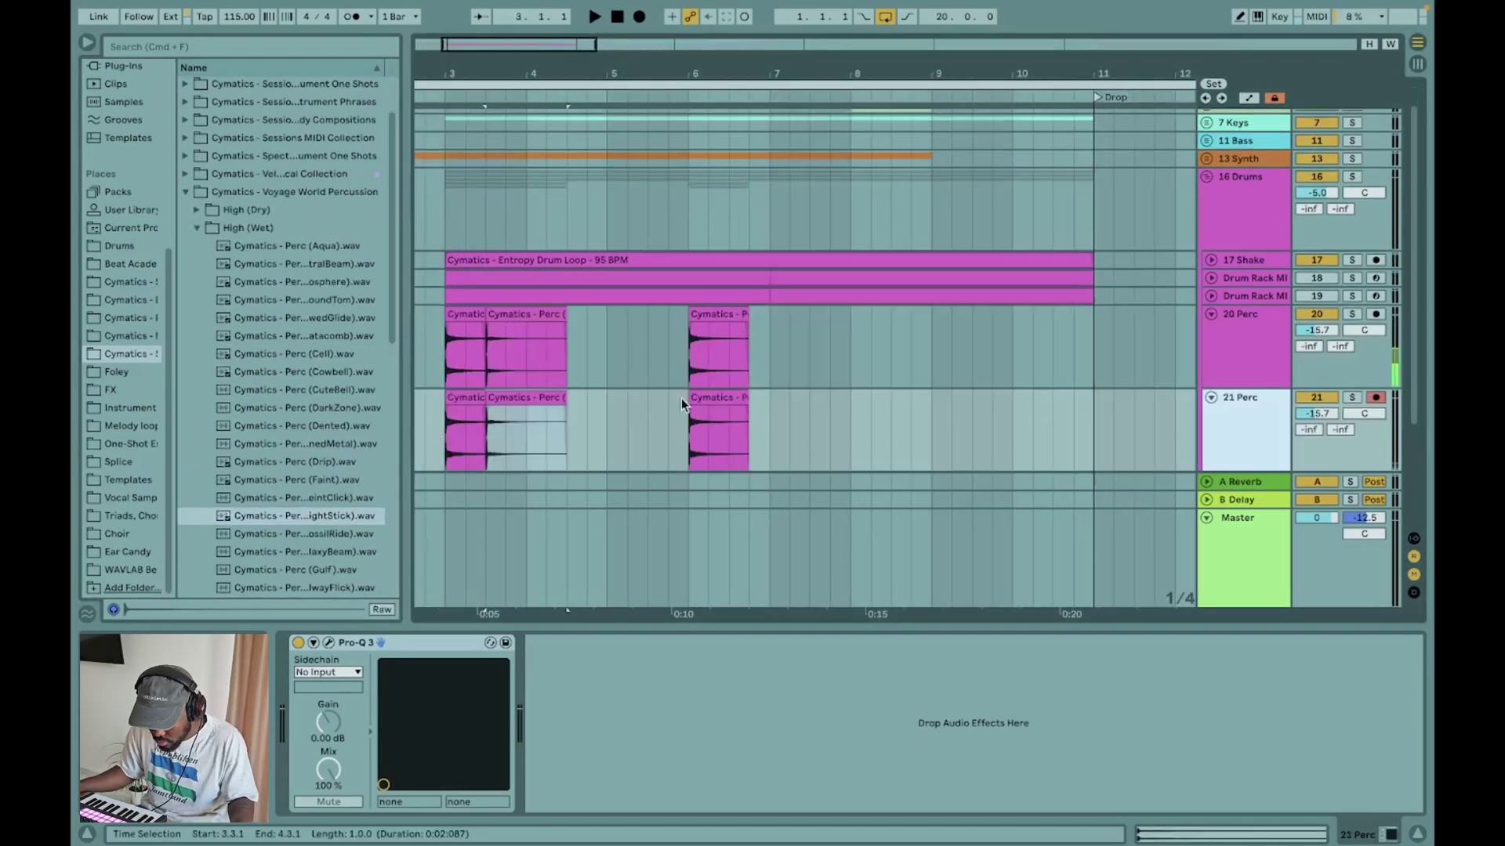
- Review the shake and percussion layers in the intro, playing the soloed Drums group from bar 3
scroll(485, 358, down, 2)
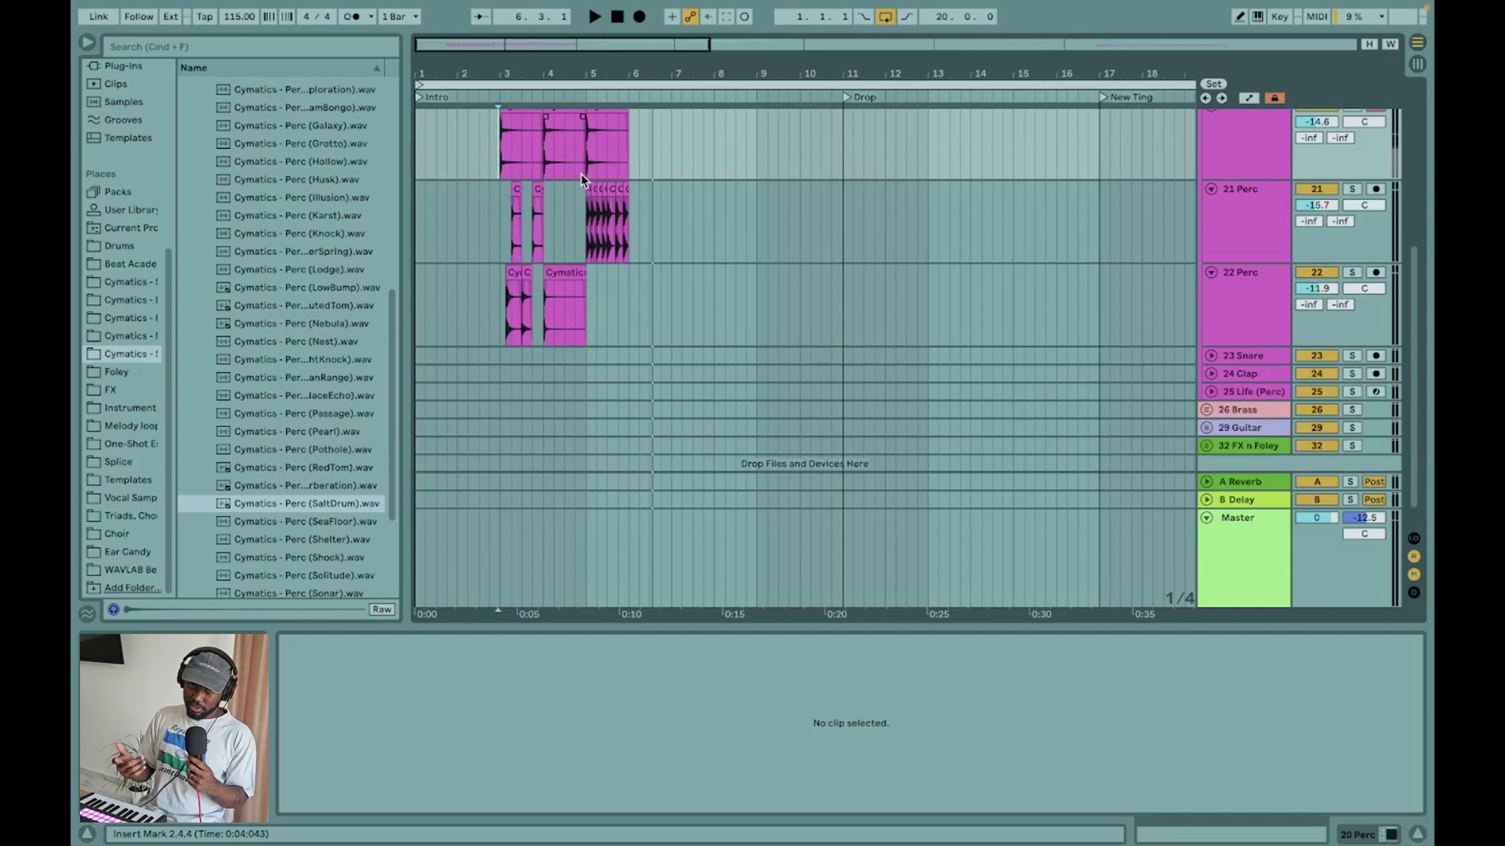
scroll(553, 162, up, 4)
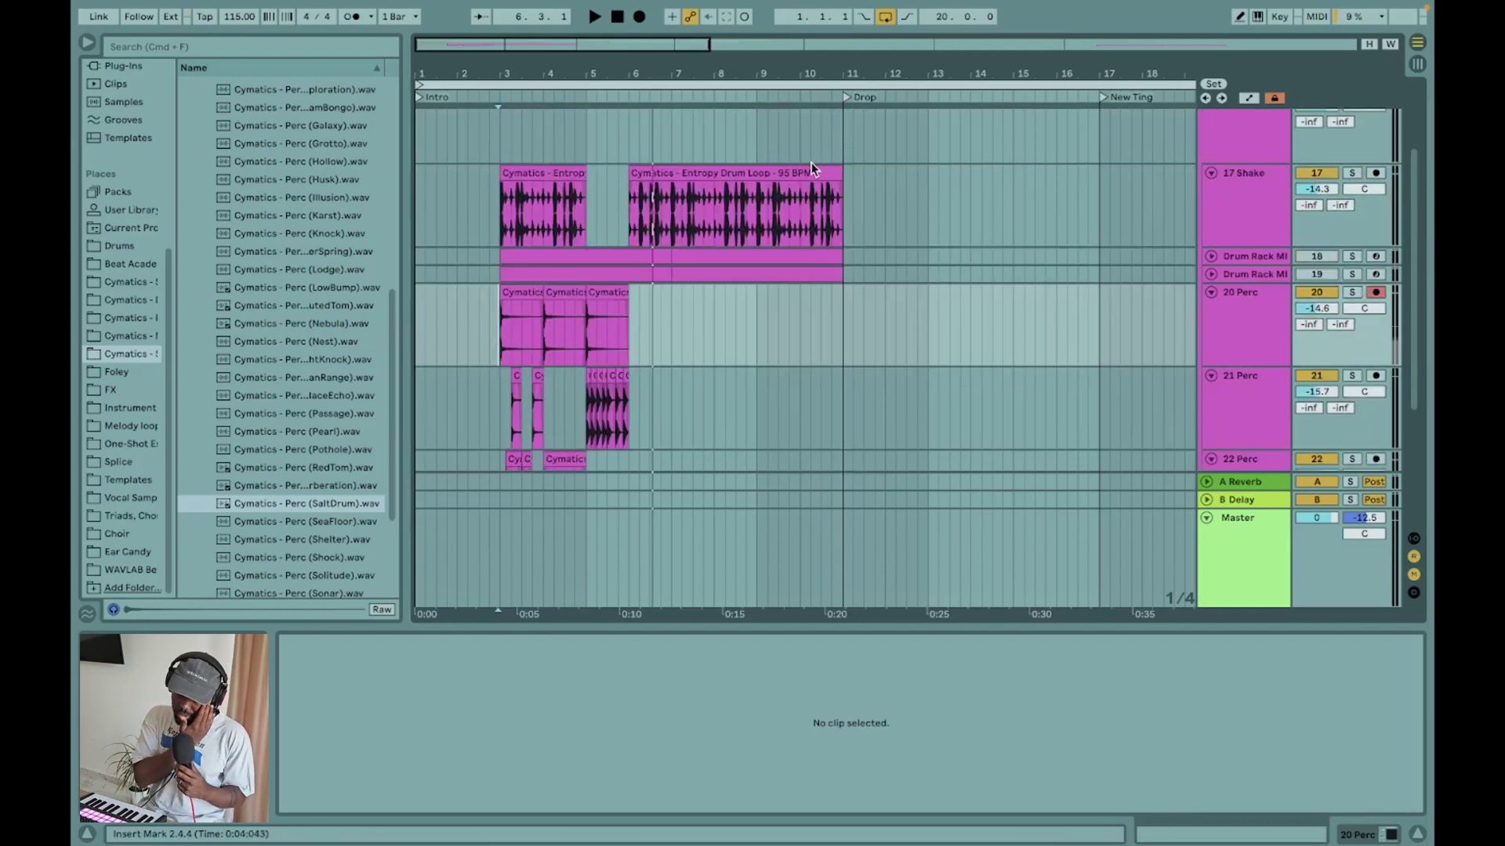
scroll(506, 190, down, 3)
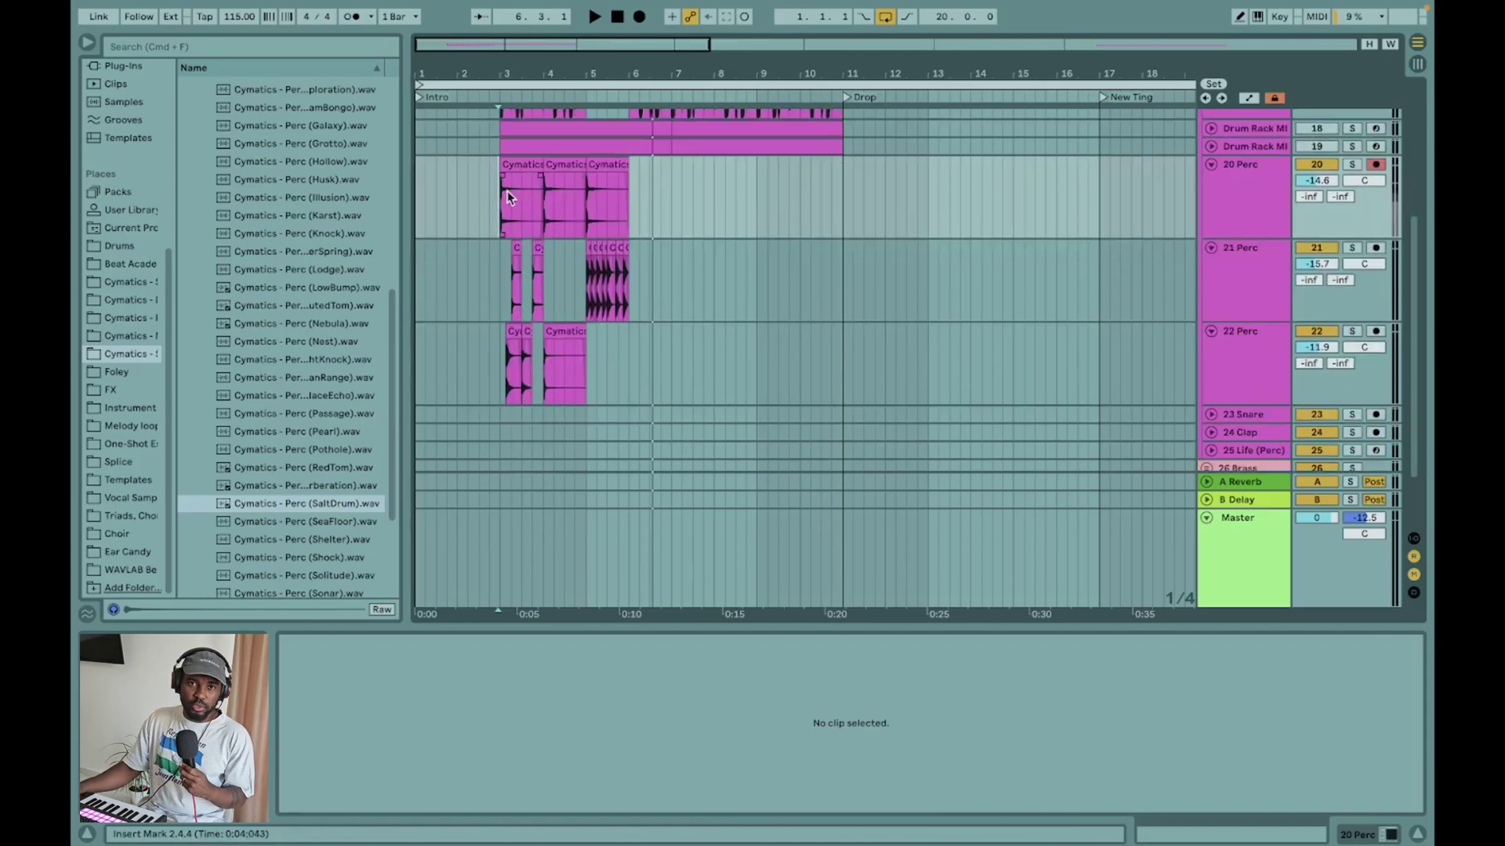
scroll(506, 191, up, 6)
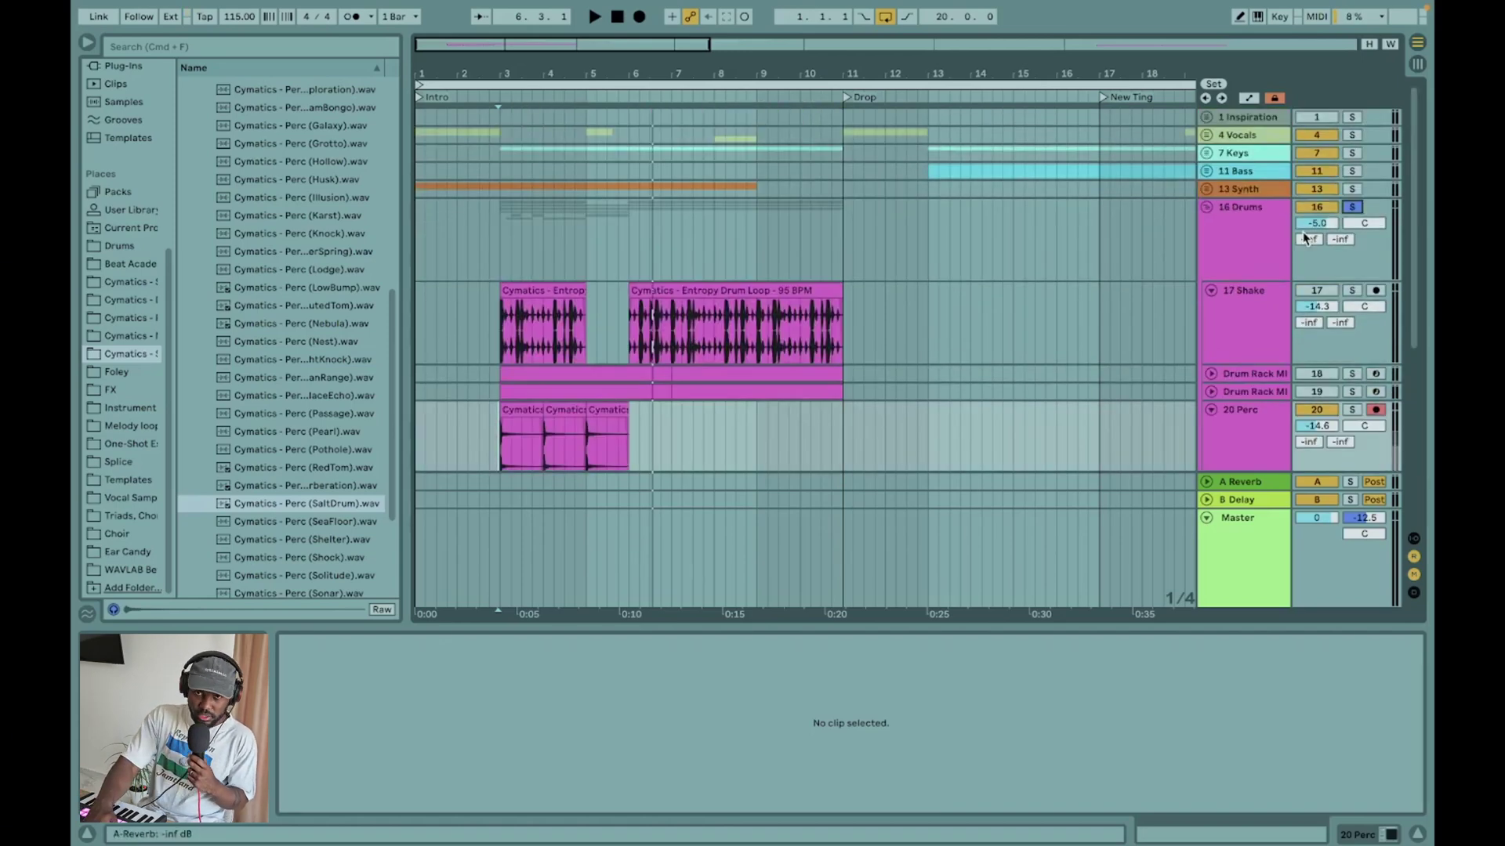
key(space)
scroll(1151, 337, down, 5)
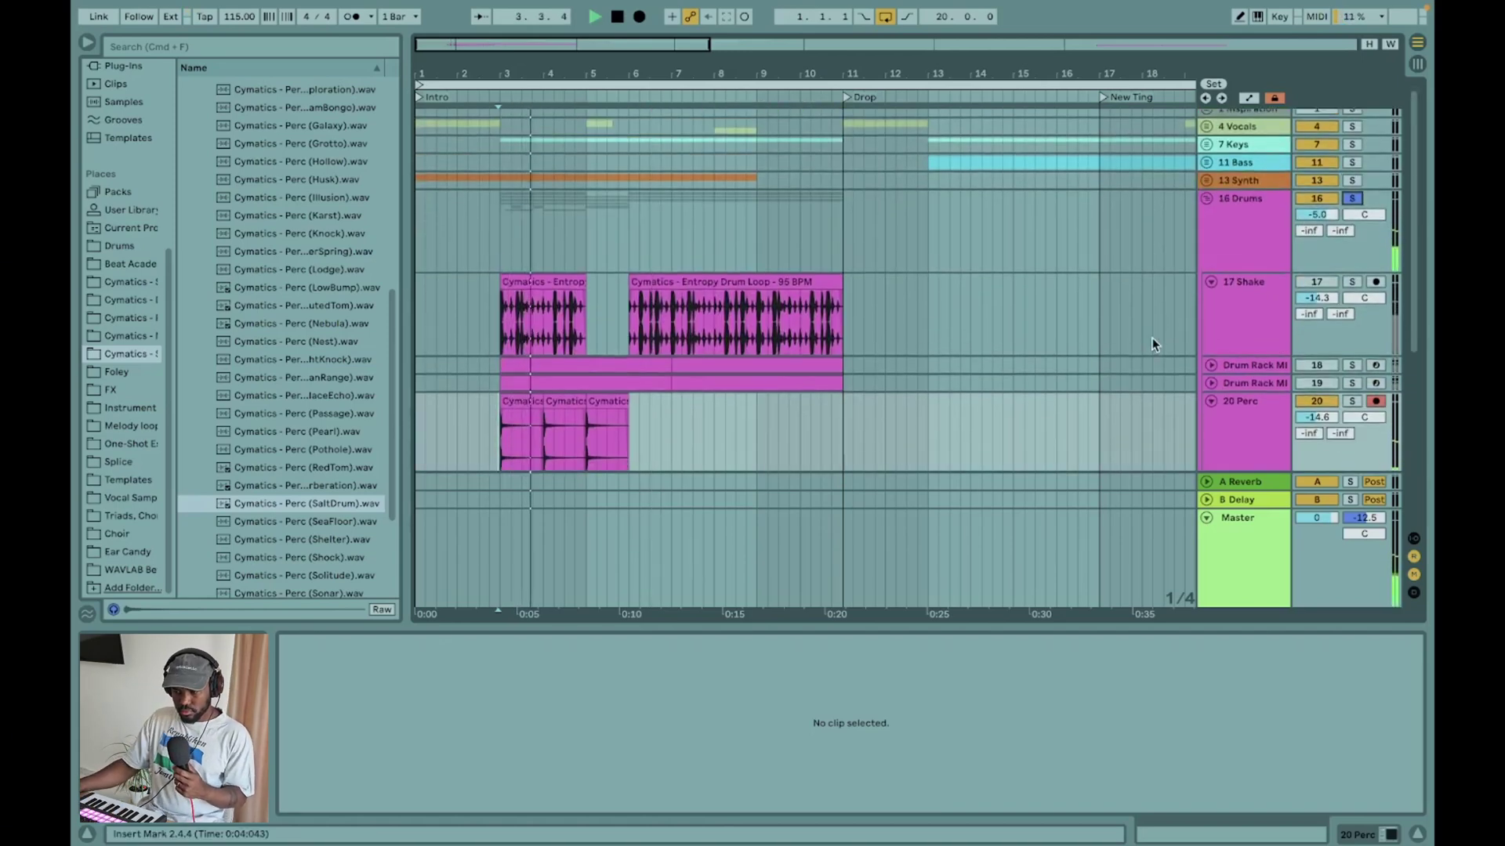
scroll(1117, 349, up, 2)
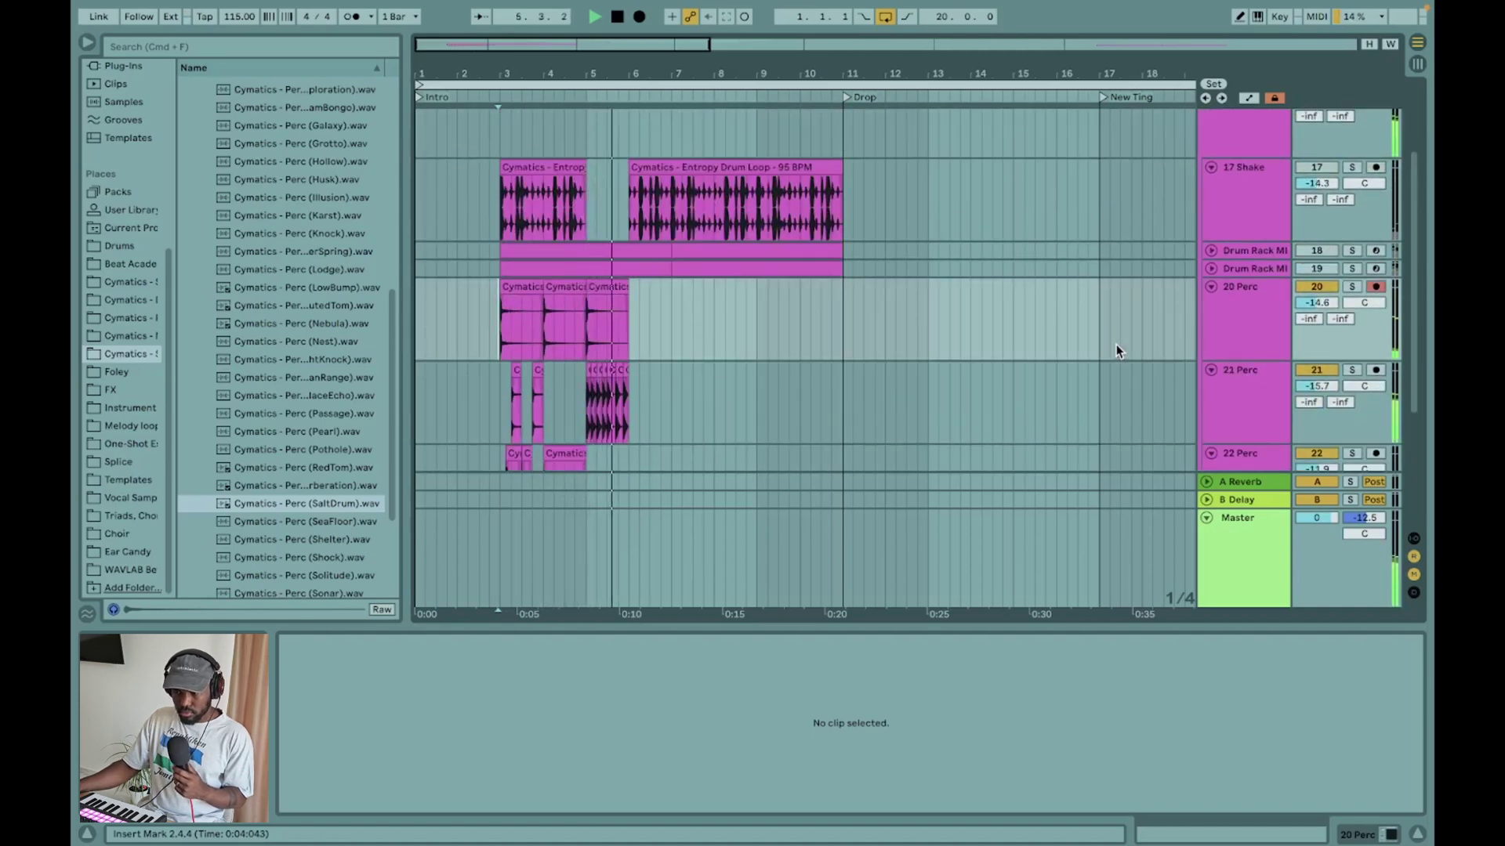
key(space)
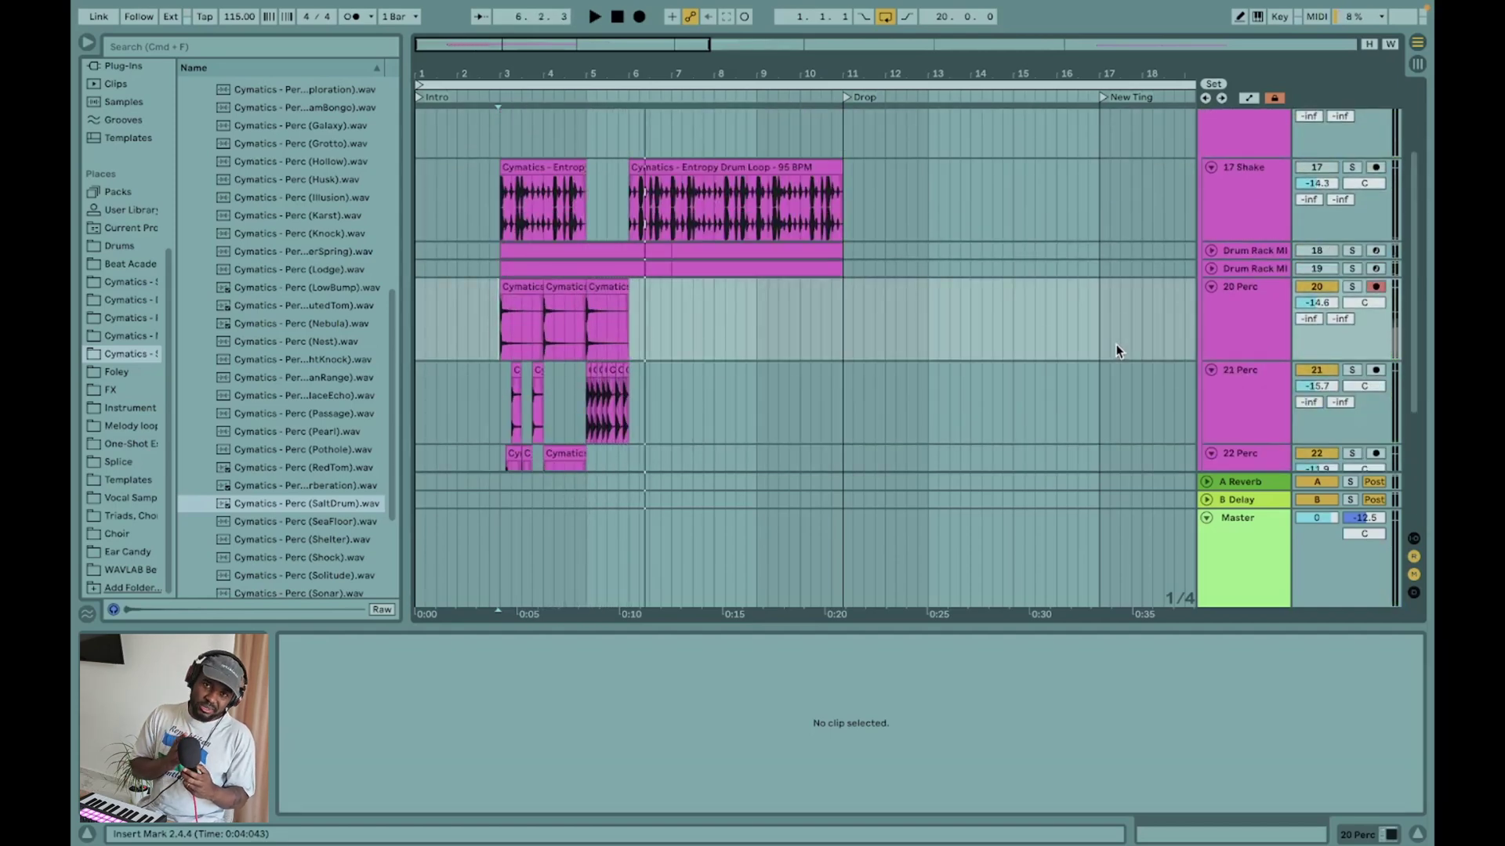
- Reactivate the 17 Shake track and play the drum section with it included
scroll(1202, 251, up, 3)
scroll(1323, 243, down, 2)
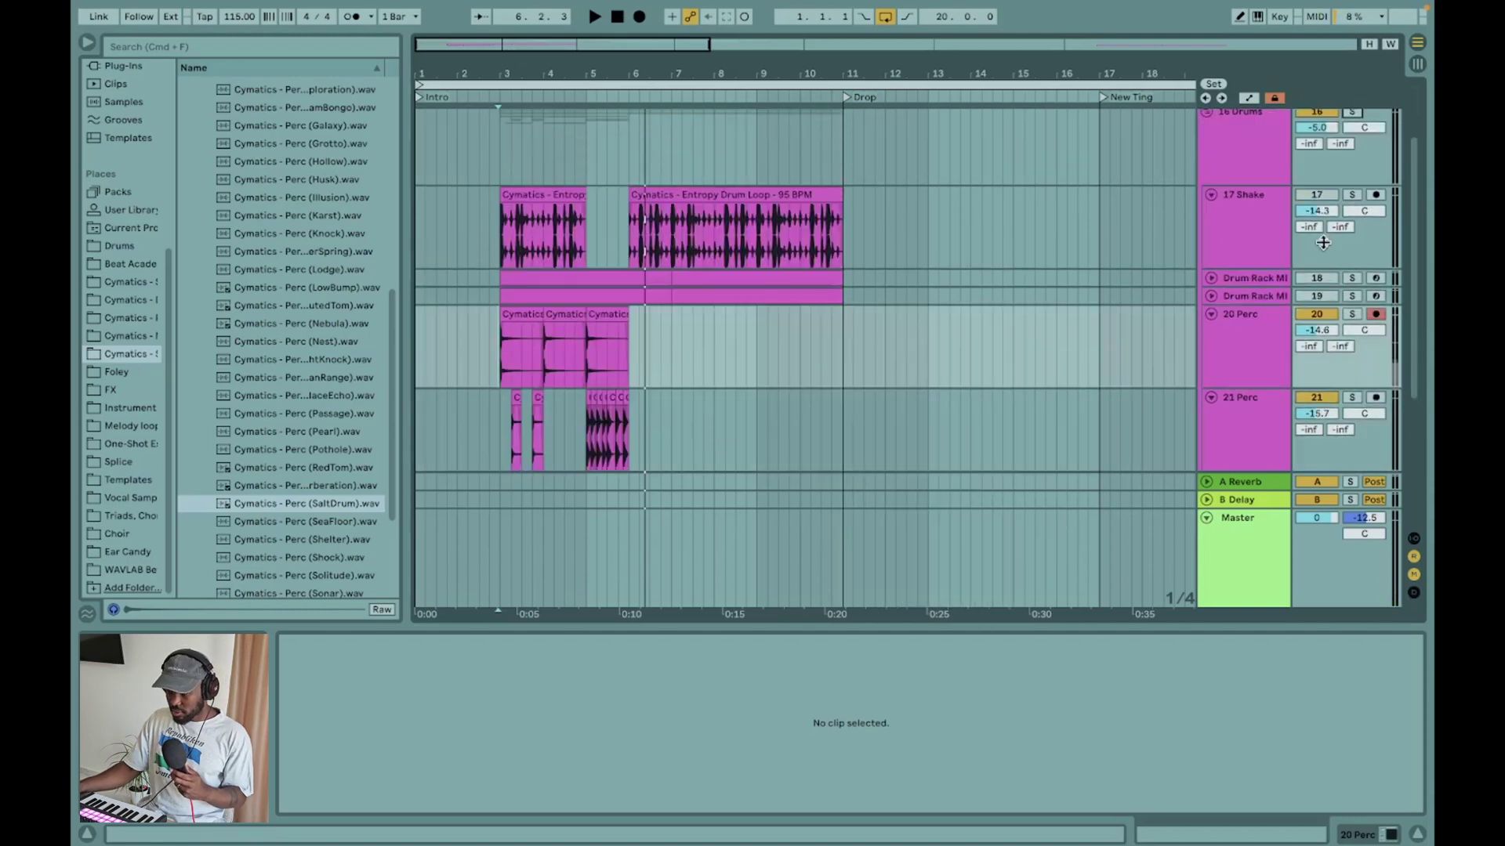
click(1316, 195)
key(space)
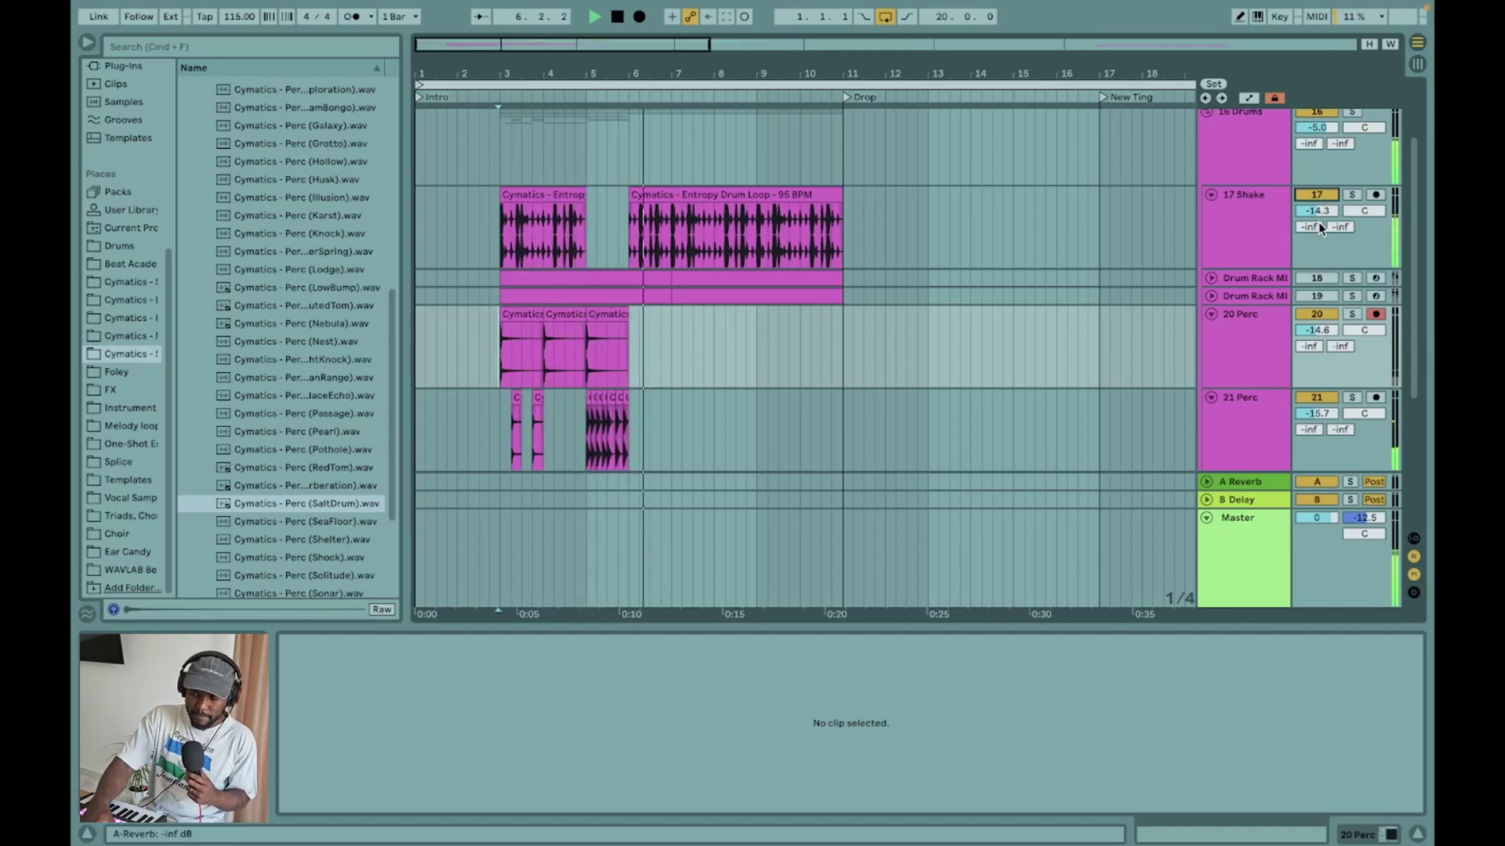
key(space)
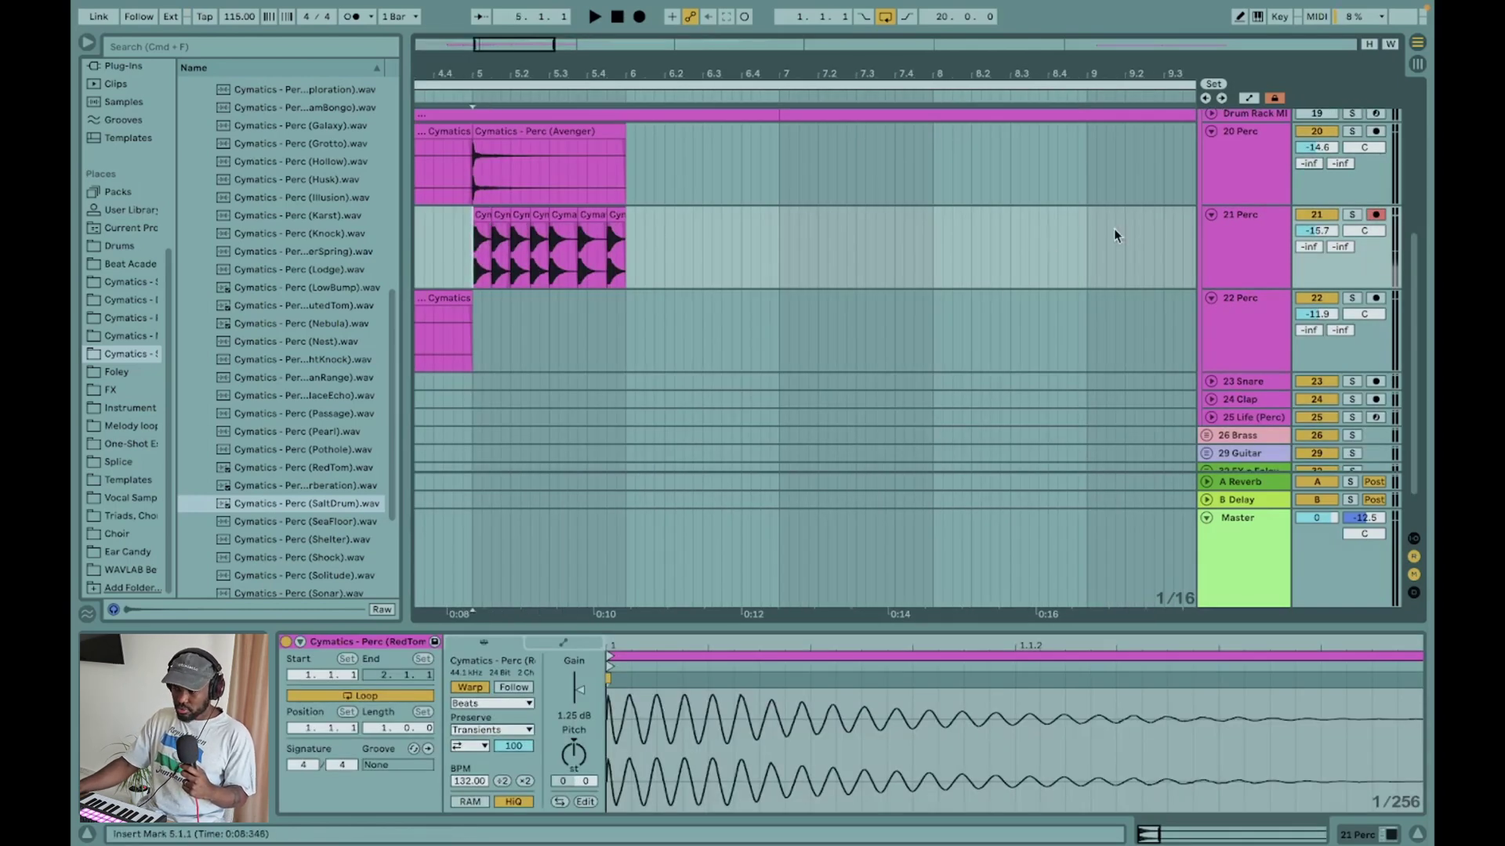
- Solo the 21 Perc track and play its fast percussion pattern from bar 5
click(1319, 214)
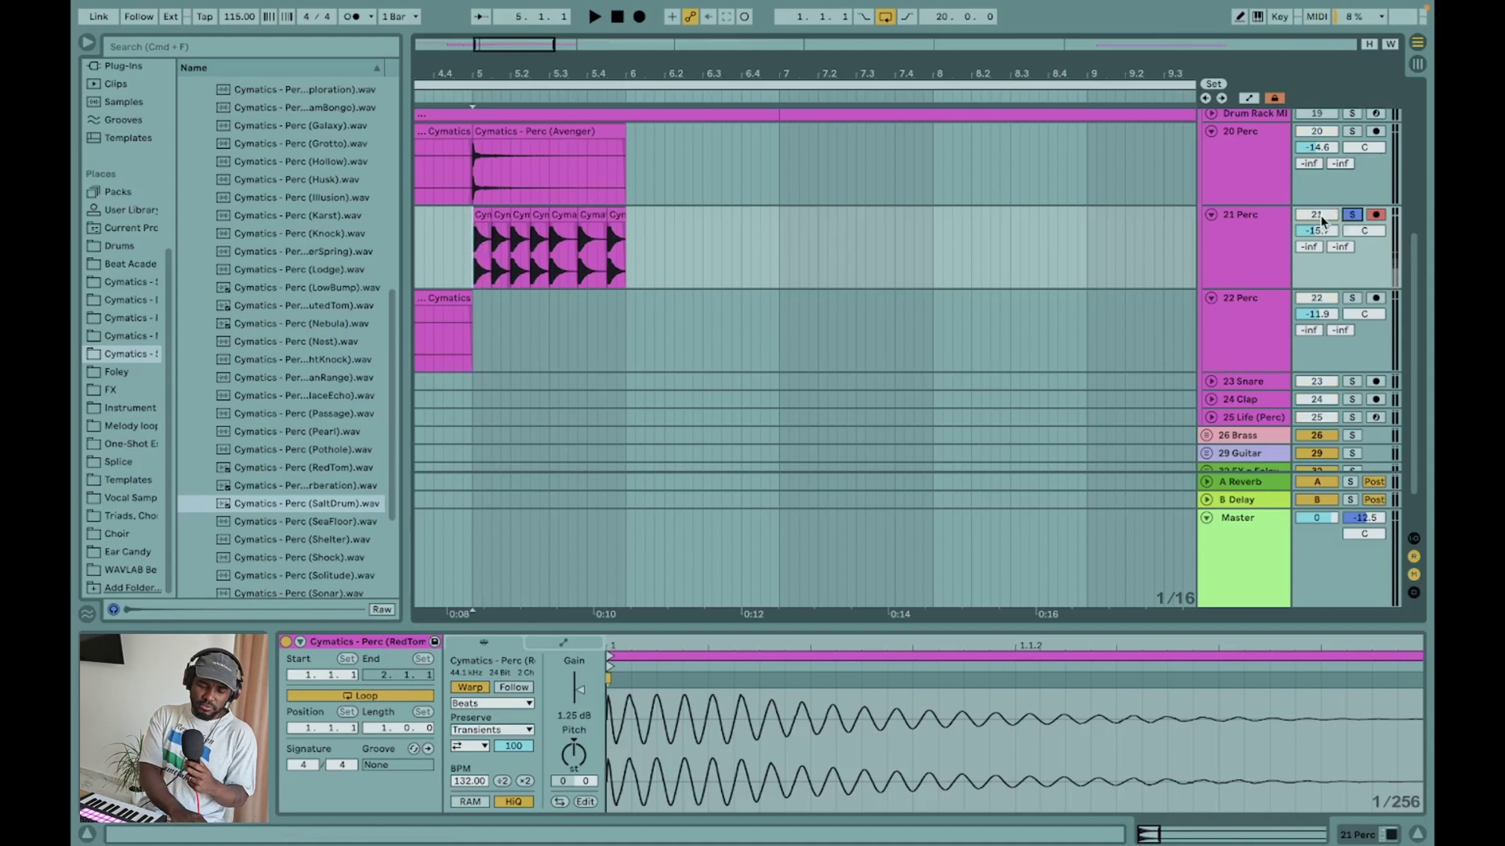
key(space)
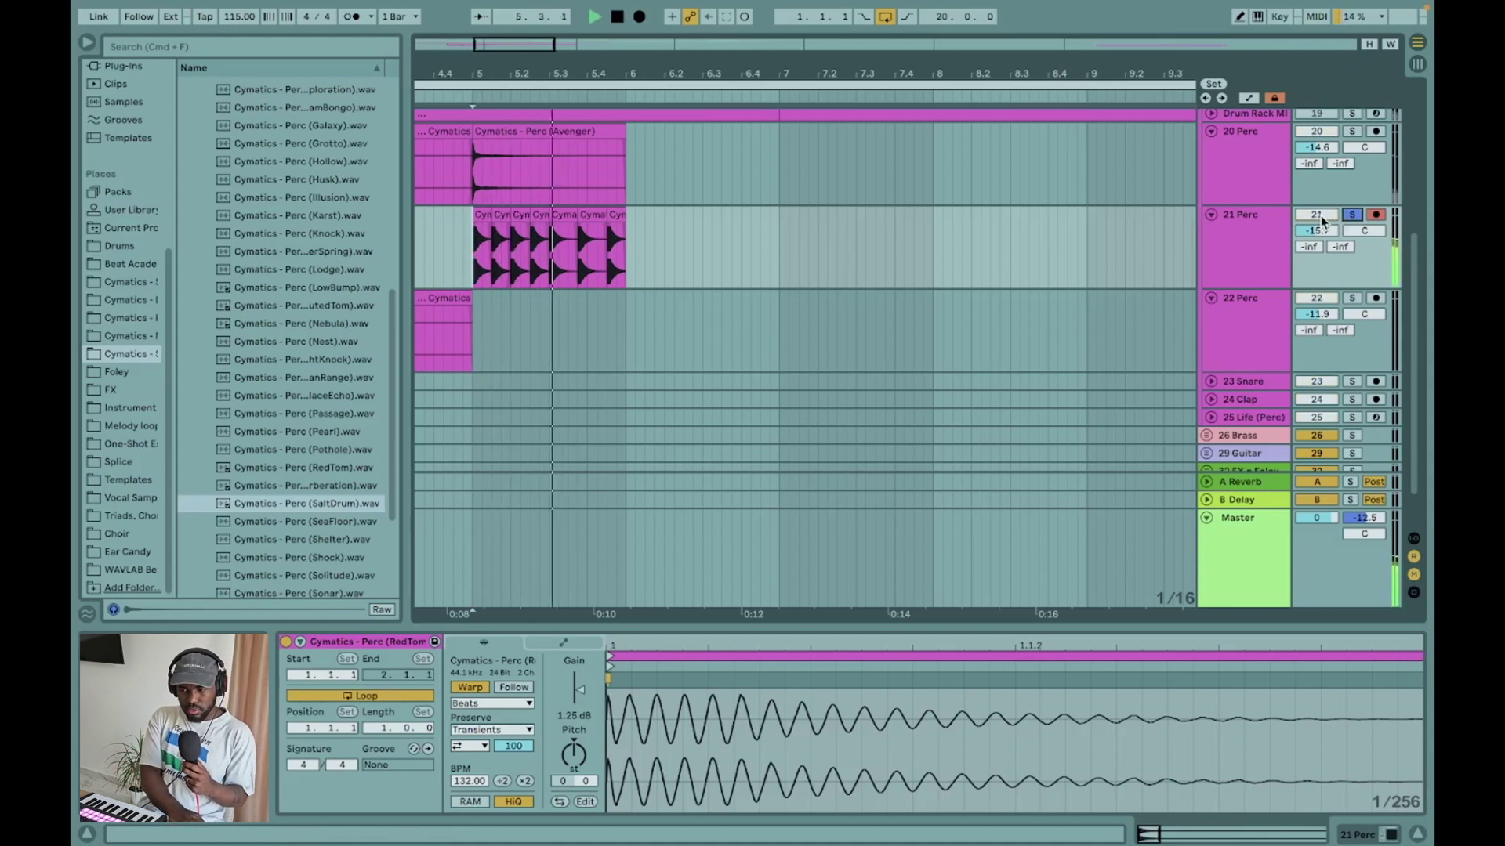
key(space)
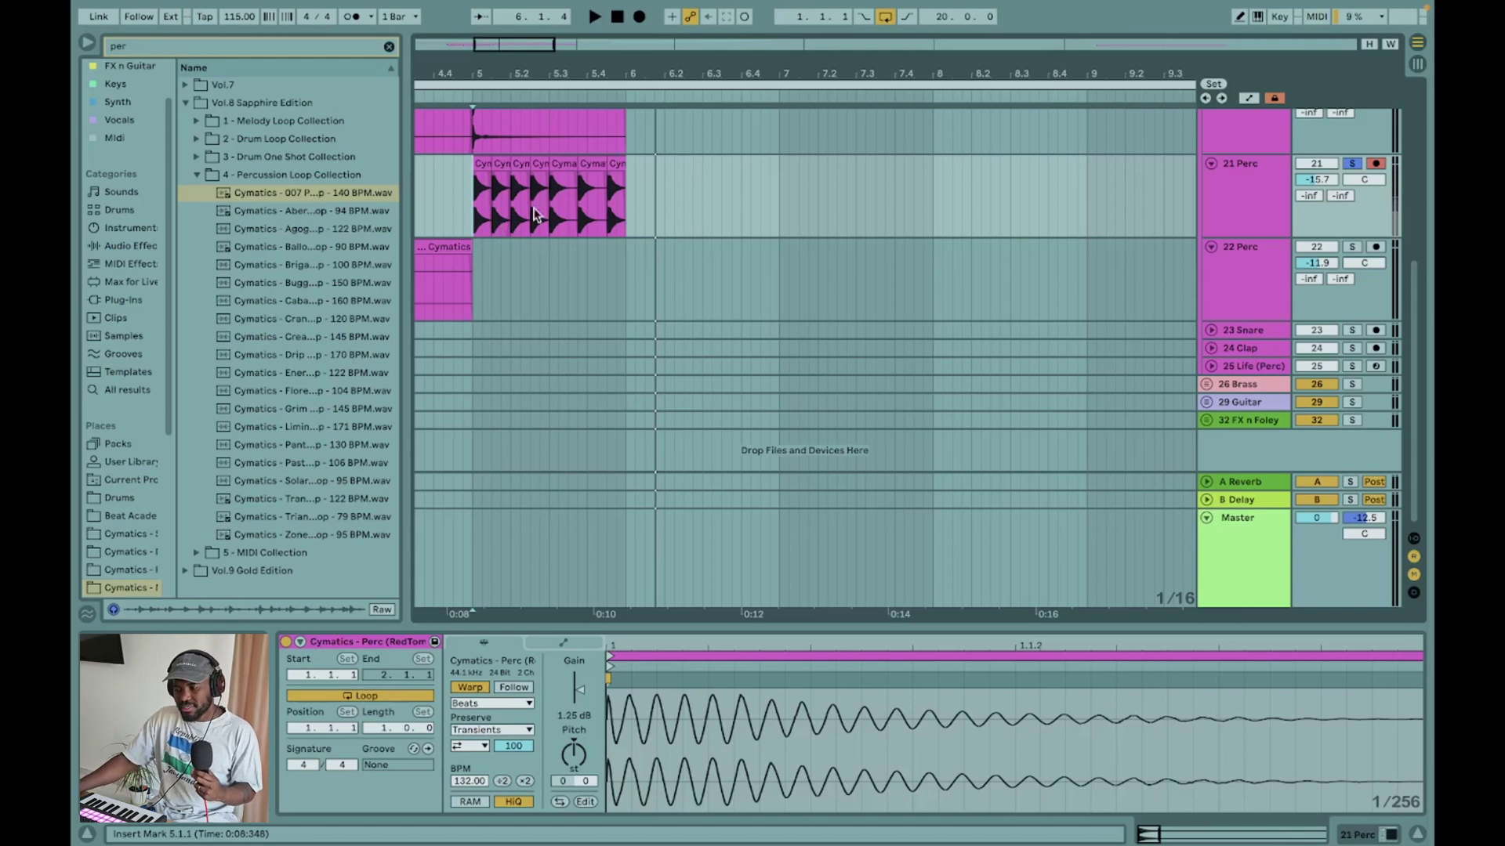
- Raise the 23 Perc track's volume to -5.6 dB while playing the Creature Percussion Loop
scroll(569, 248, up, 4)
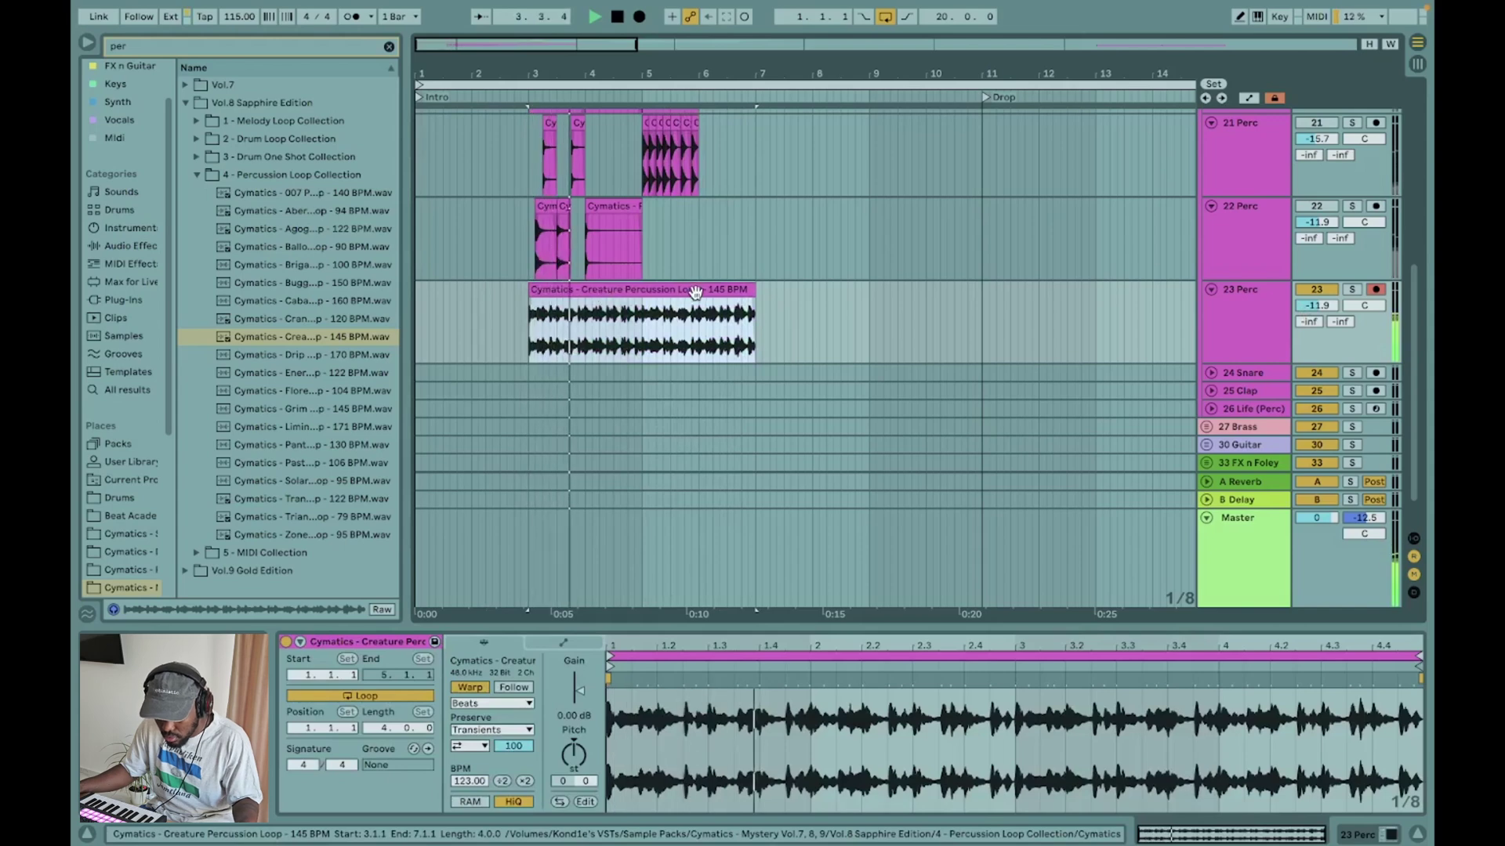
drag(1317, 306, 1317, 278)
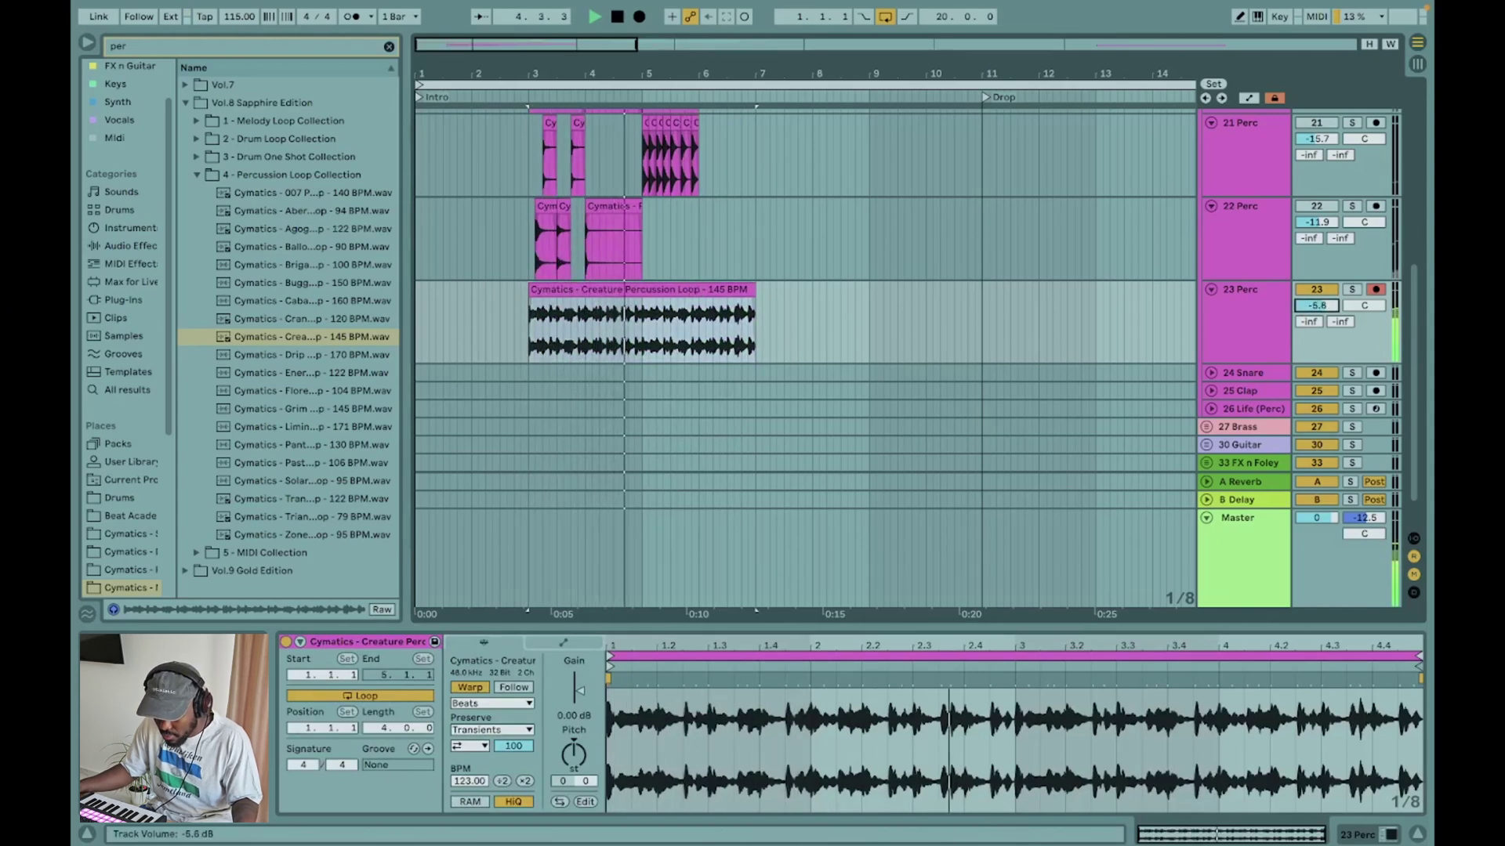
click(757, 296)
key(space)
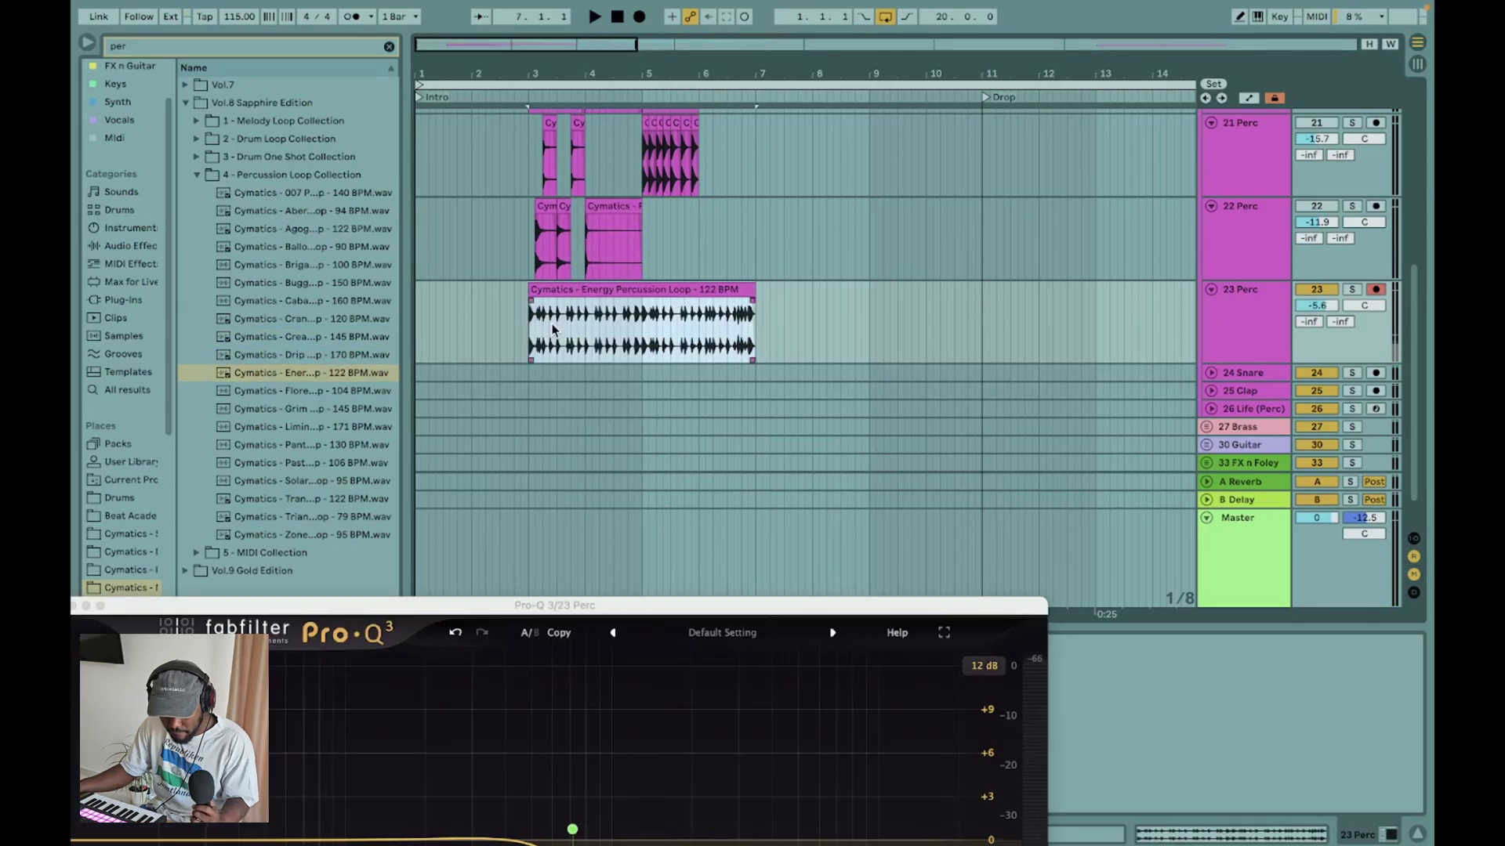
- Lower the high cut in Pro-Q 3 on 23 Perc to about 235 Hz while playing the Energy Percussion Loop
key(space)
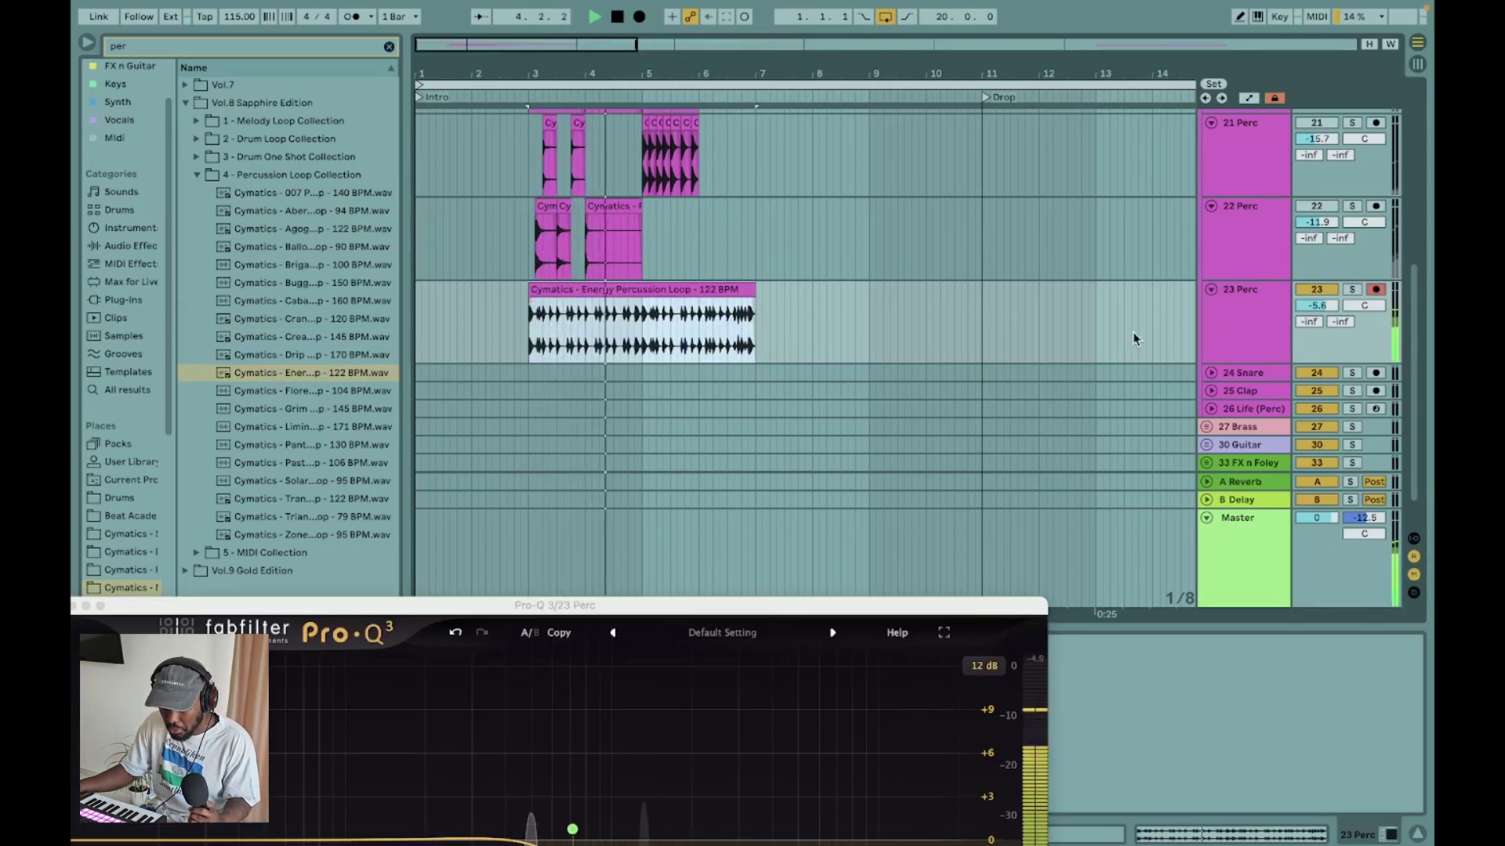
drag(818, 605, 941, 263)
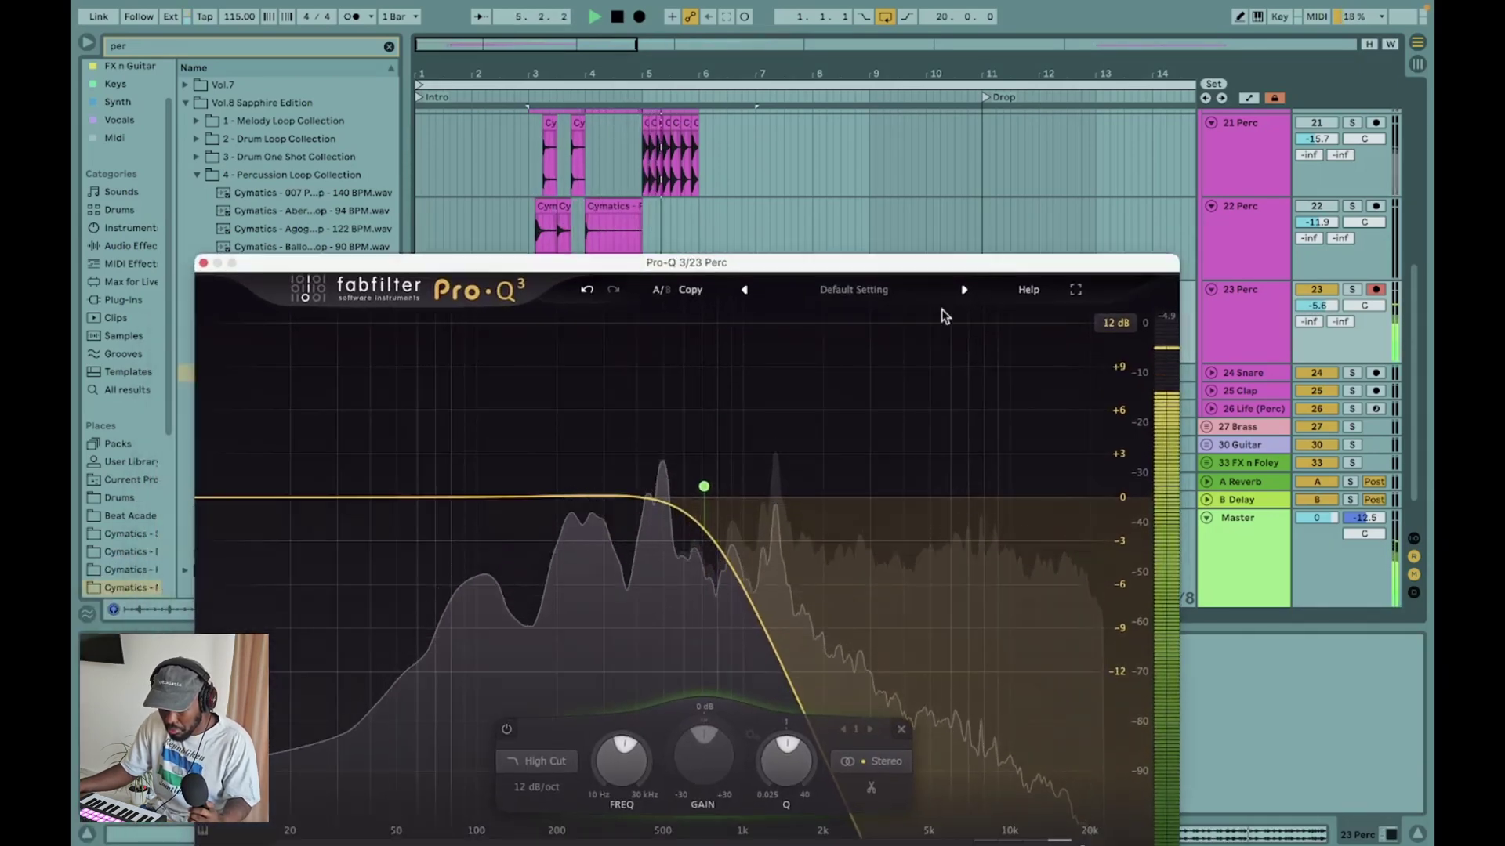
drag(703, 486, 575, 494)
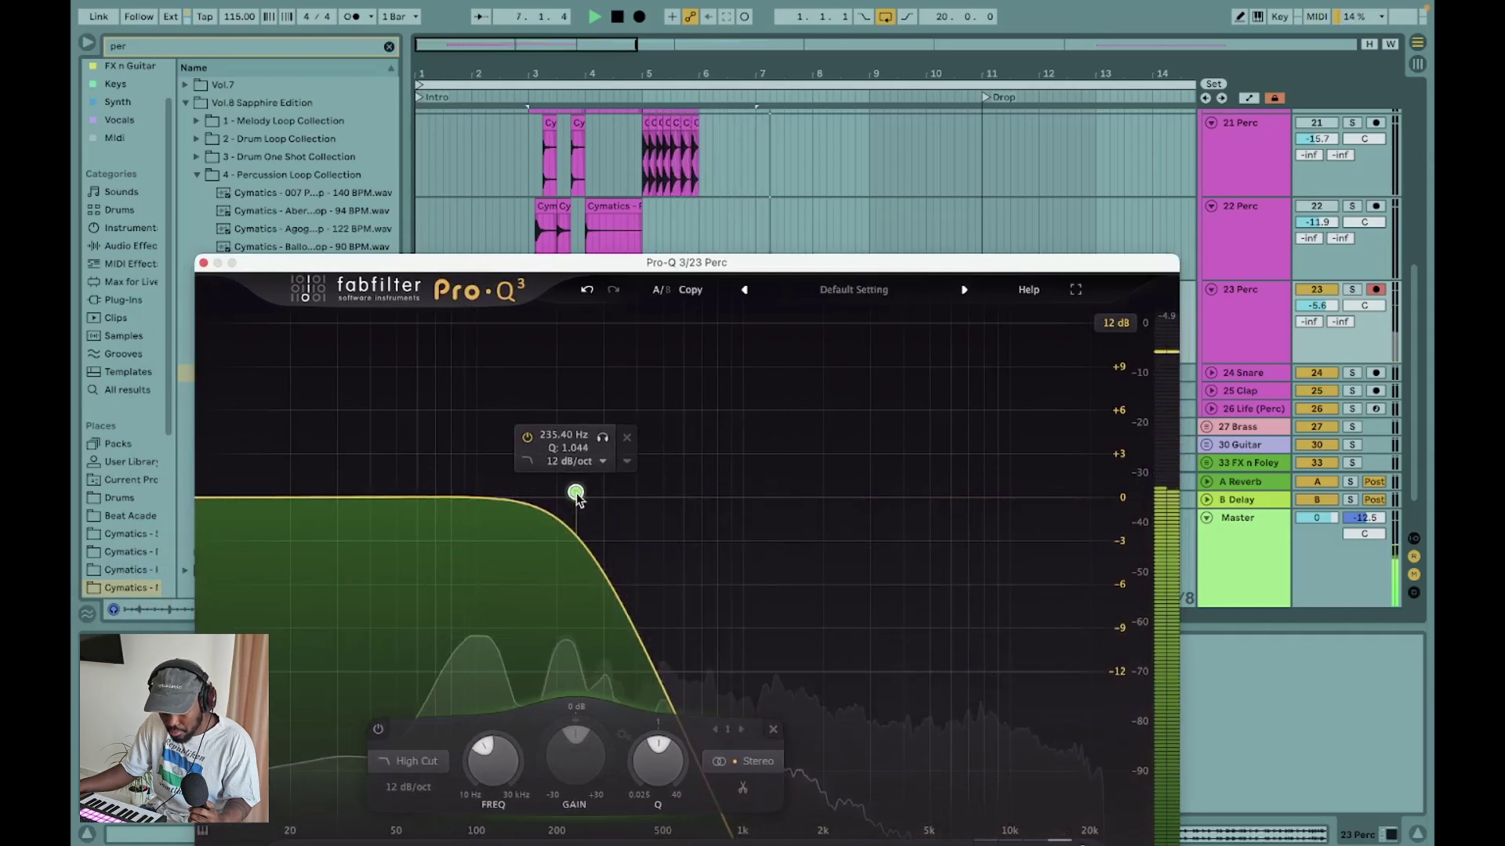
key(space)
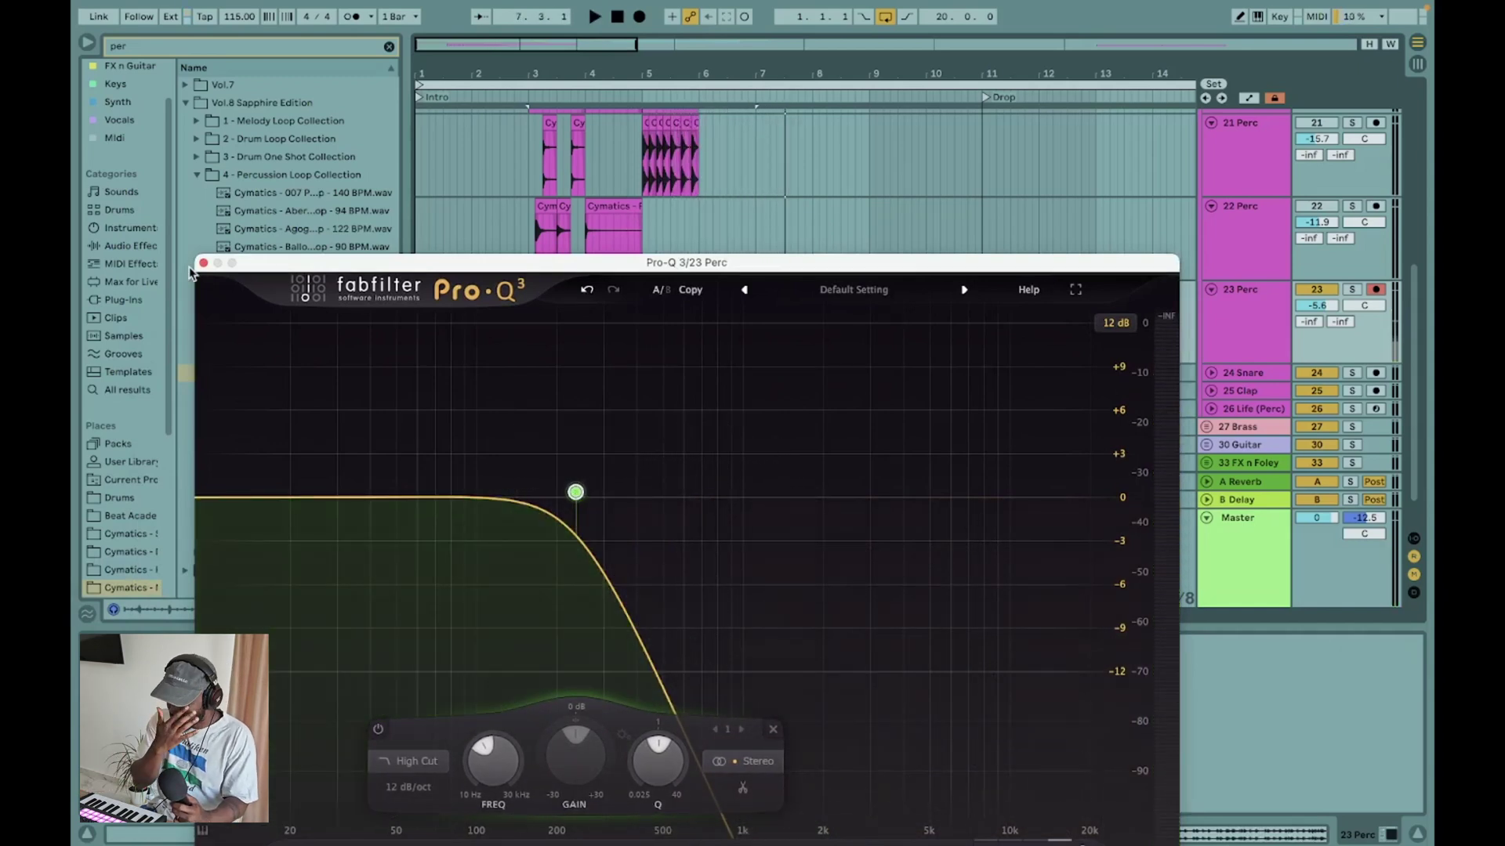
click(203, 263)
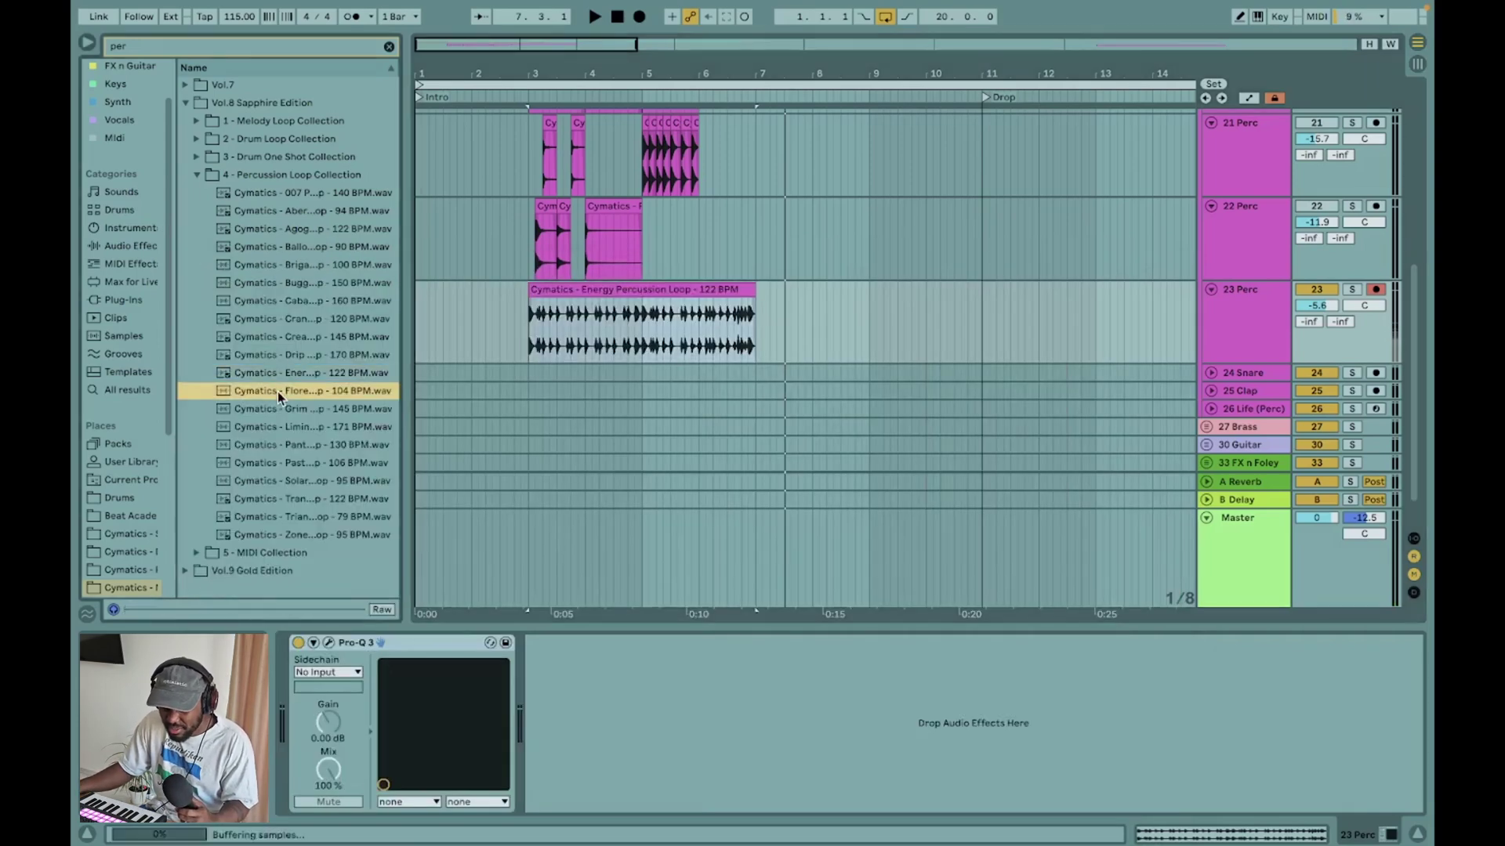
- Replace the loop on 23 Perc at bar 3 with the Florence Percussion Loop and set its Pro-Q 3 high cut to about 924 Hz
drag(279, 391, 539, 318)
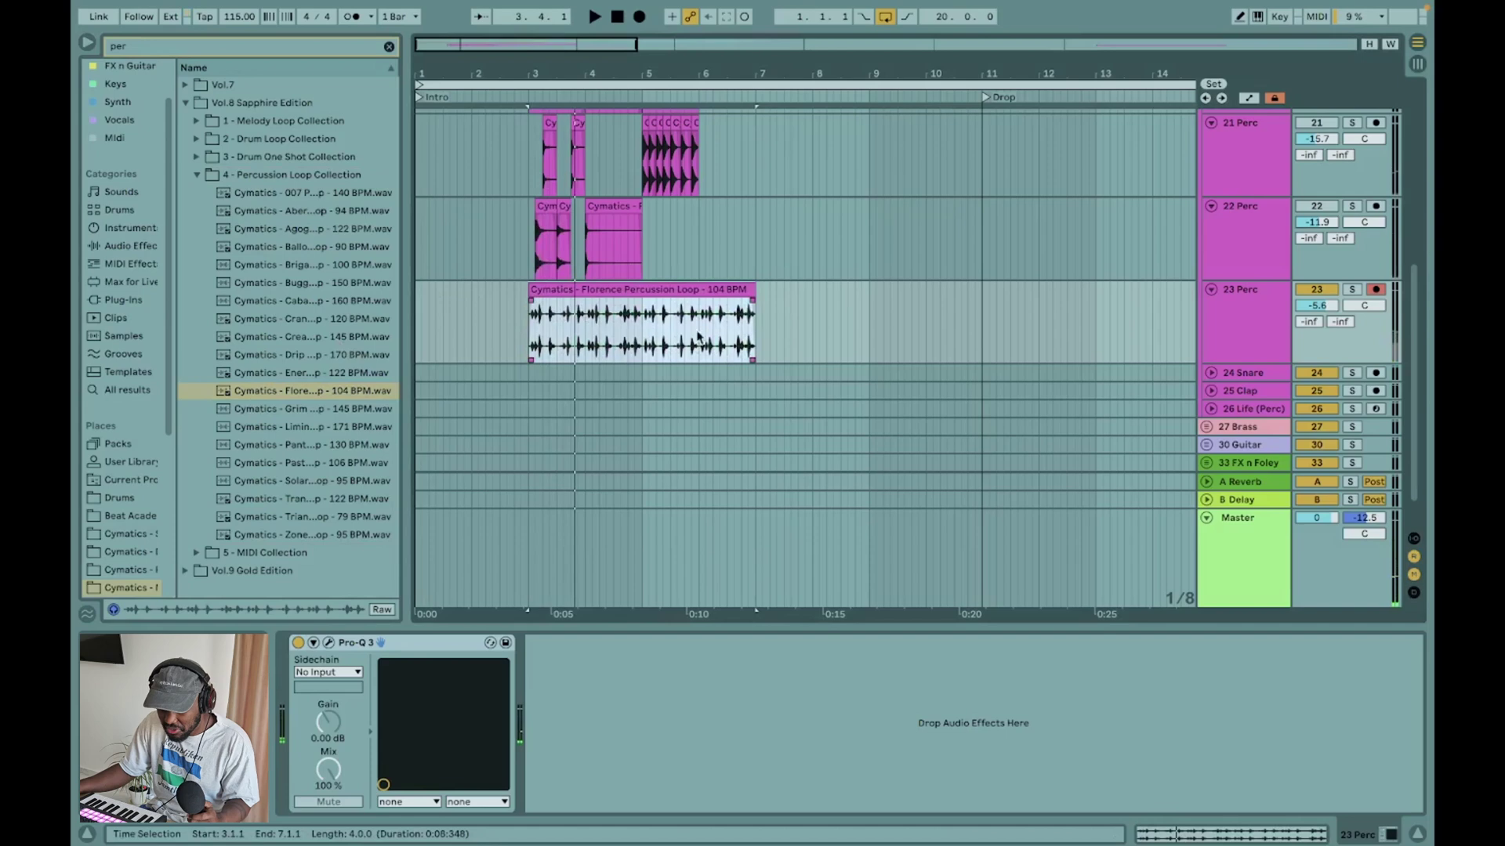
click(329, 643)
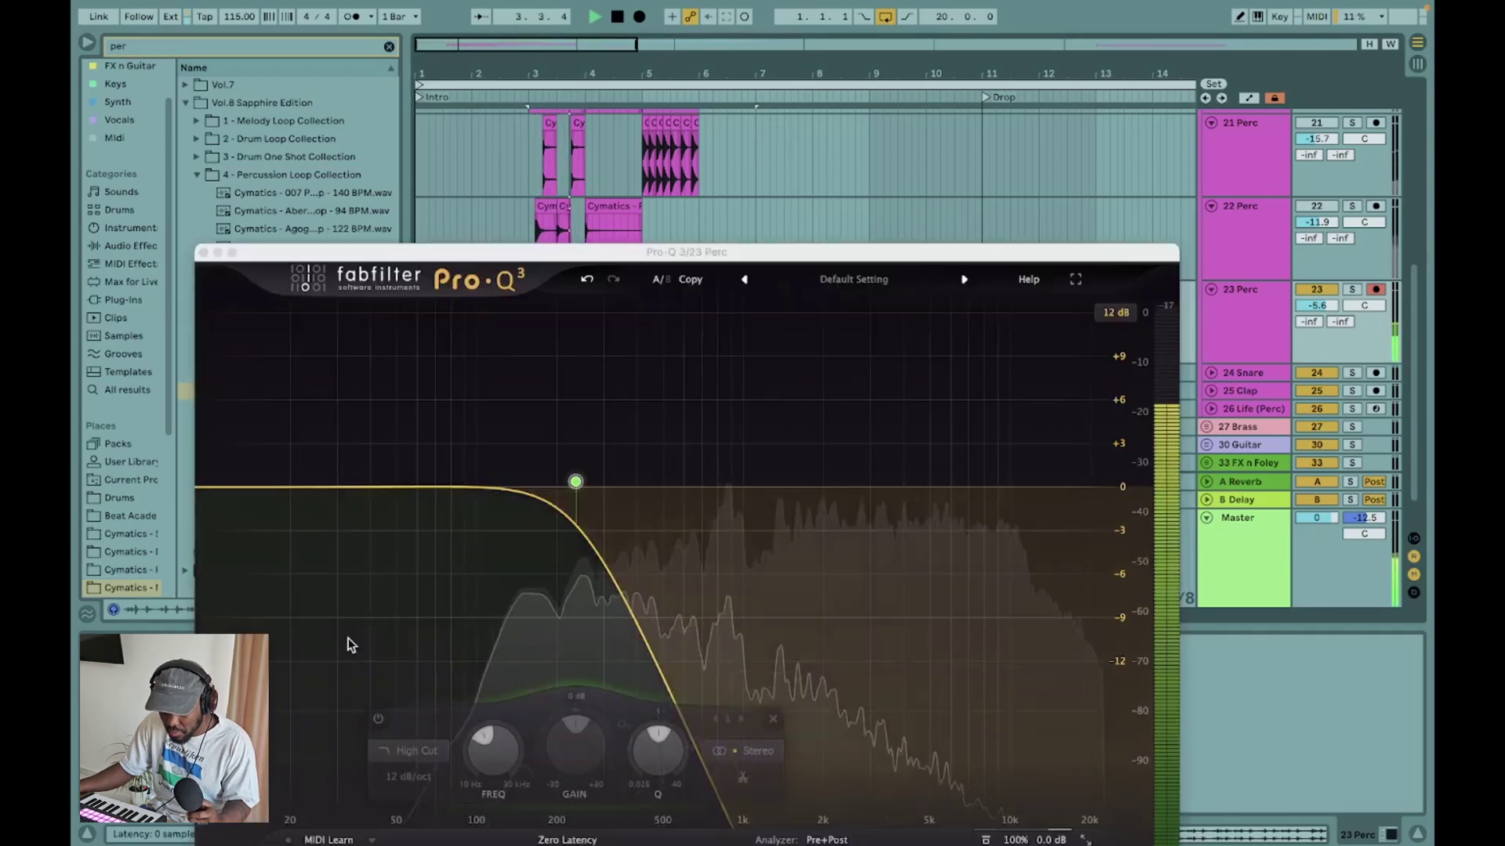
drag(575, 482, 738, 492)
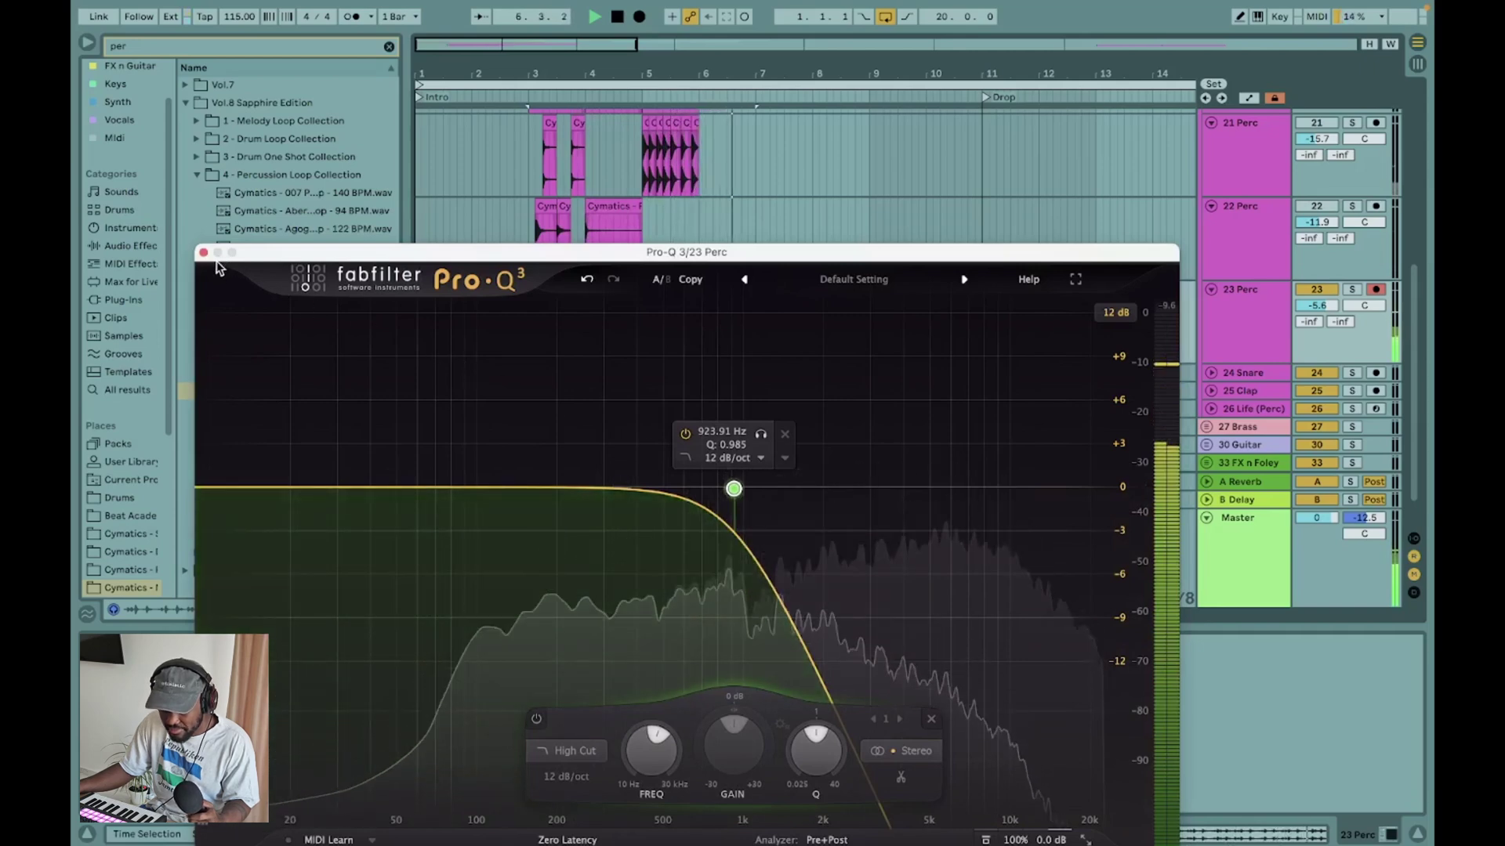
key(space)
click(617, 18)
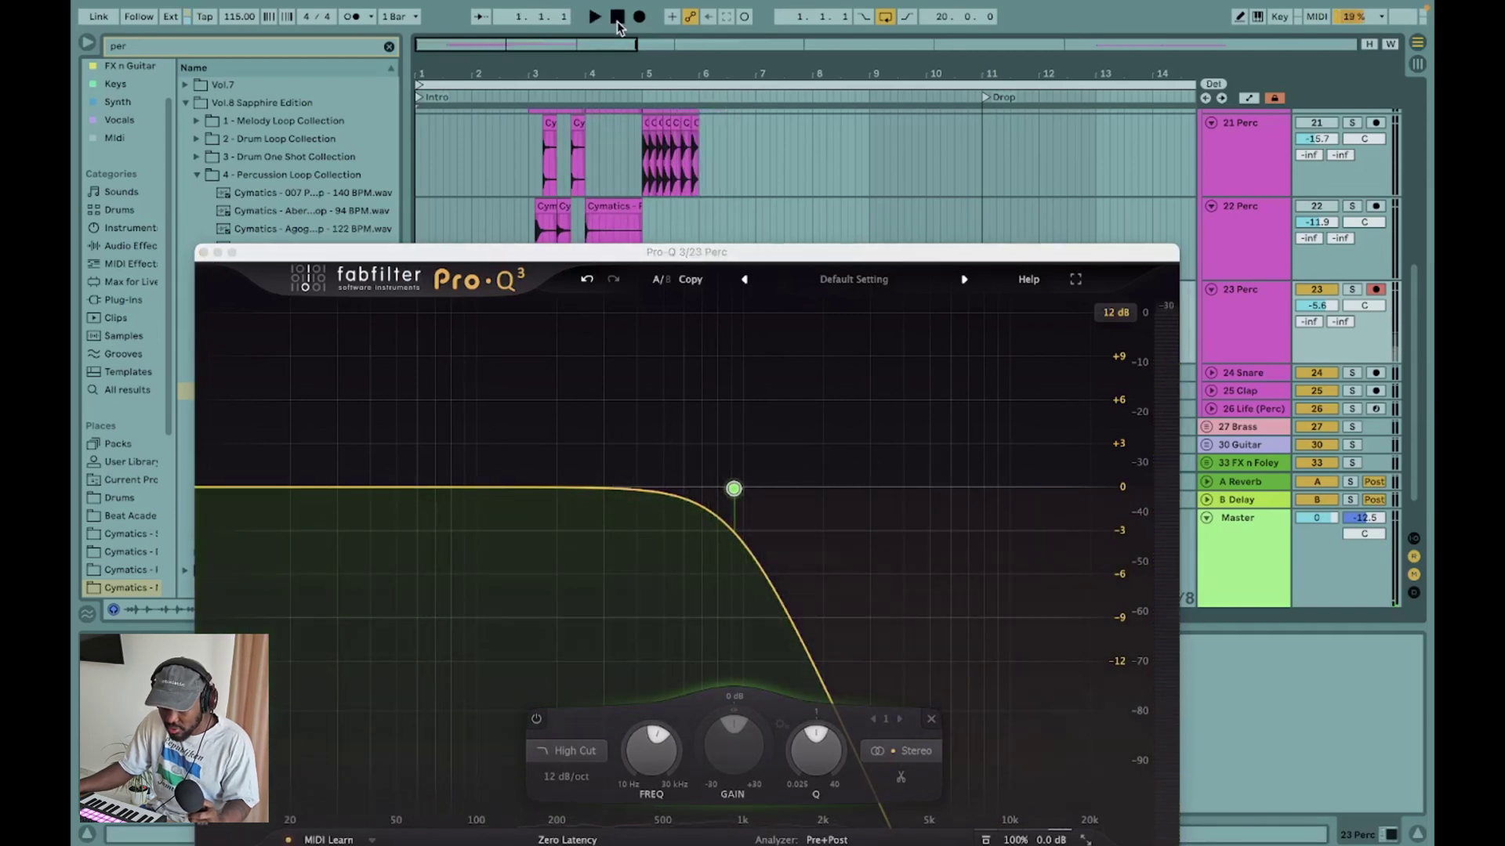
drag(410, 256, 377, 490)
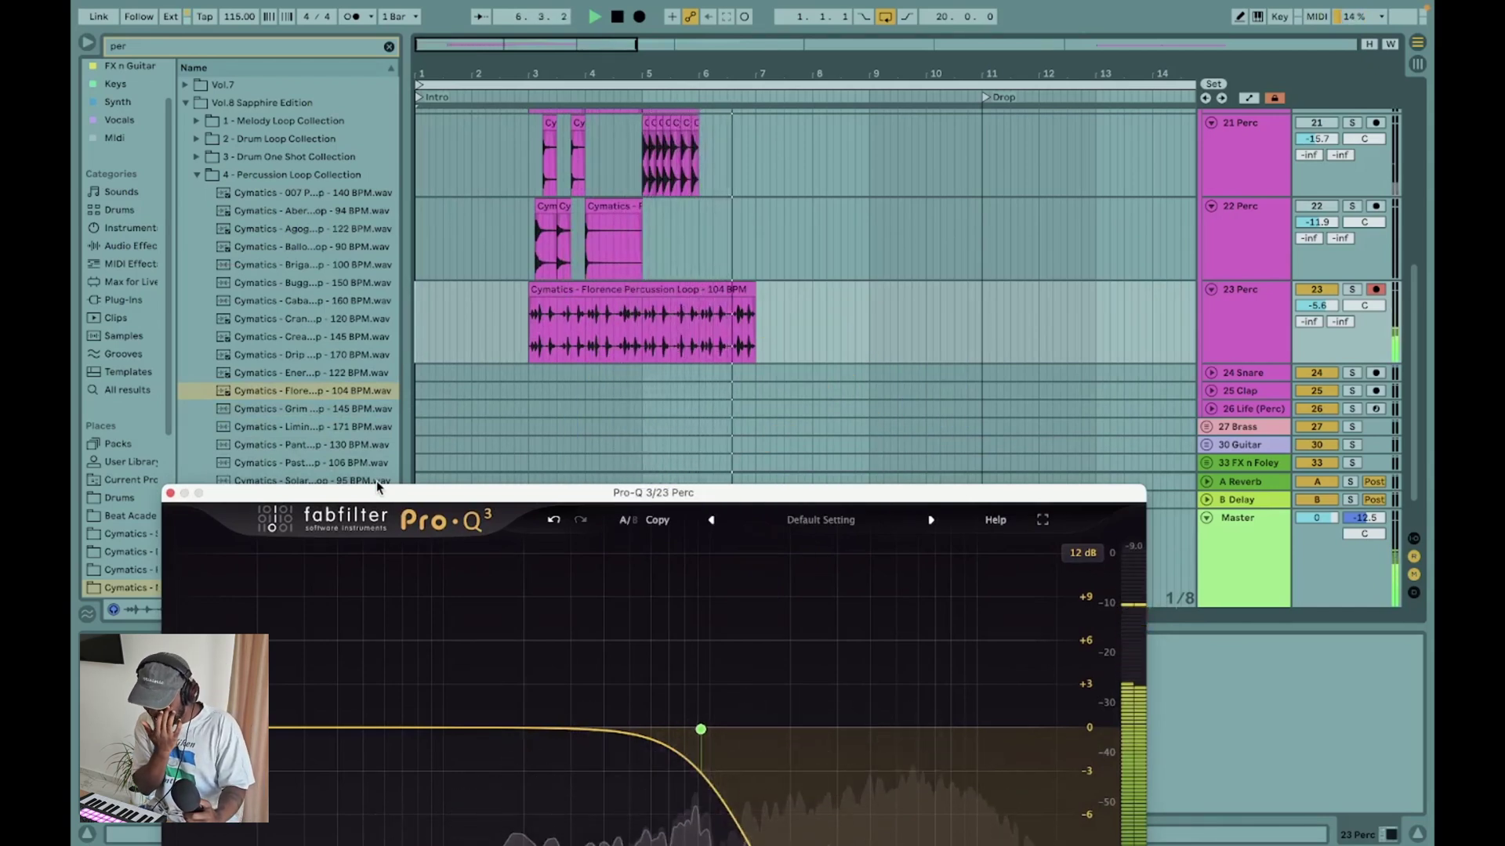
key(space)
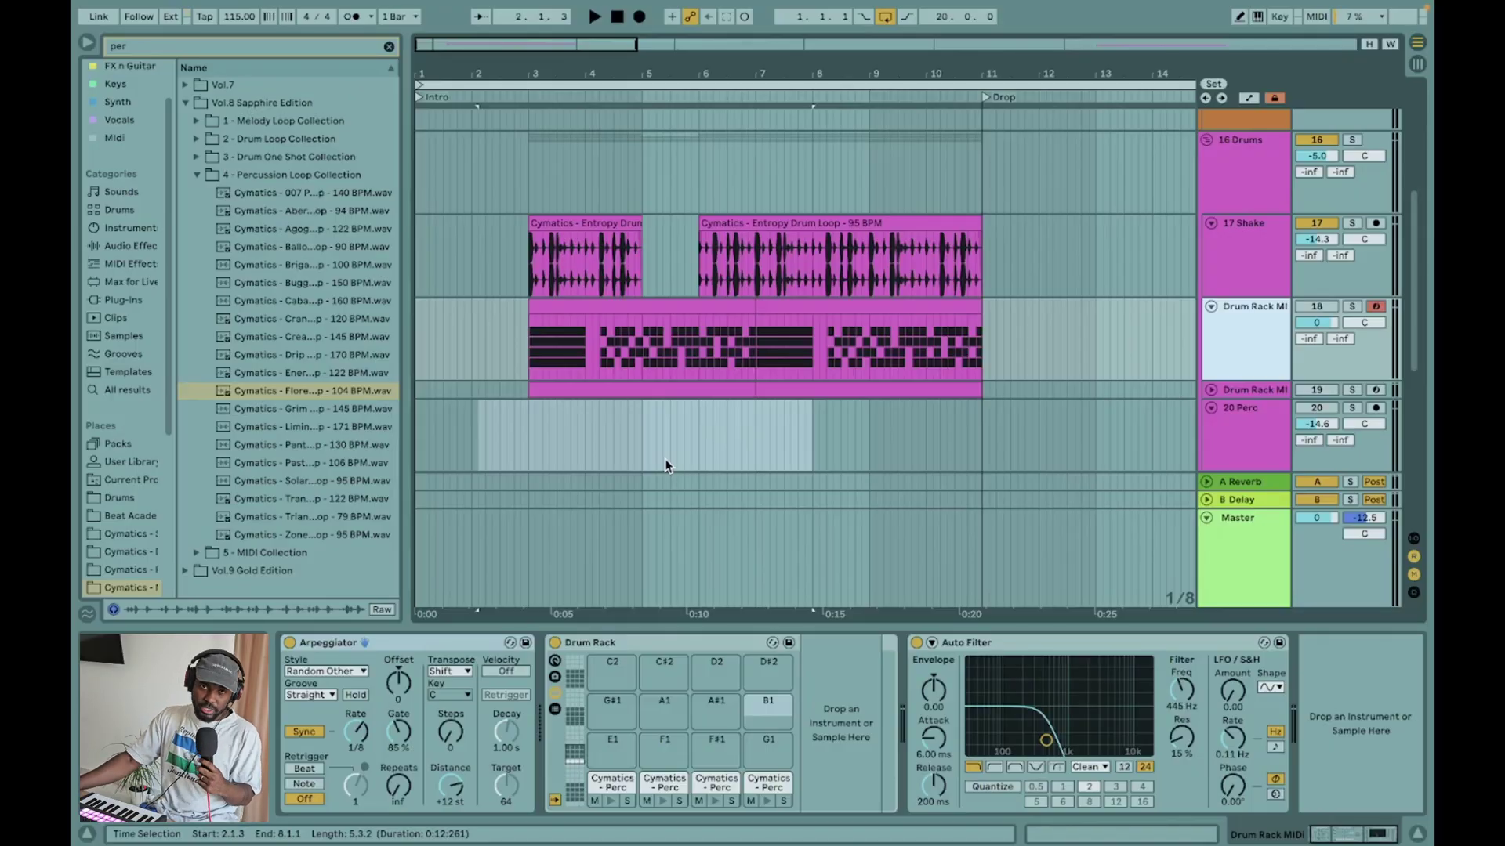
- Search the browser for "drum" and add a Drum Rack on a new track directly below 17 Shake
click(625, 643)
click(503, 435)
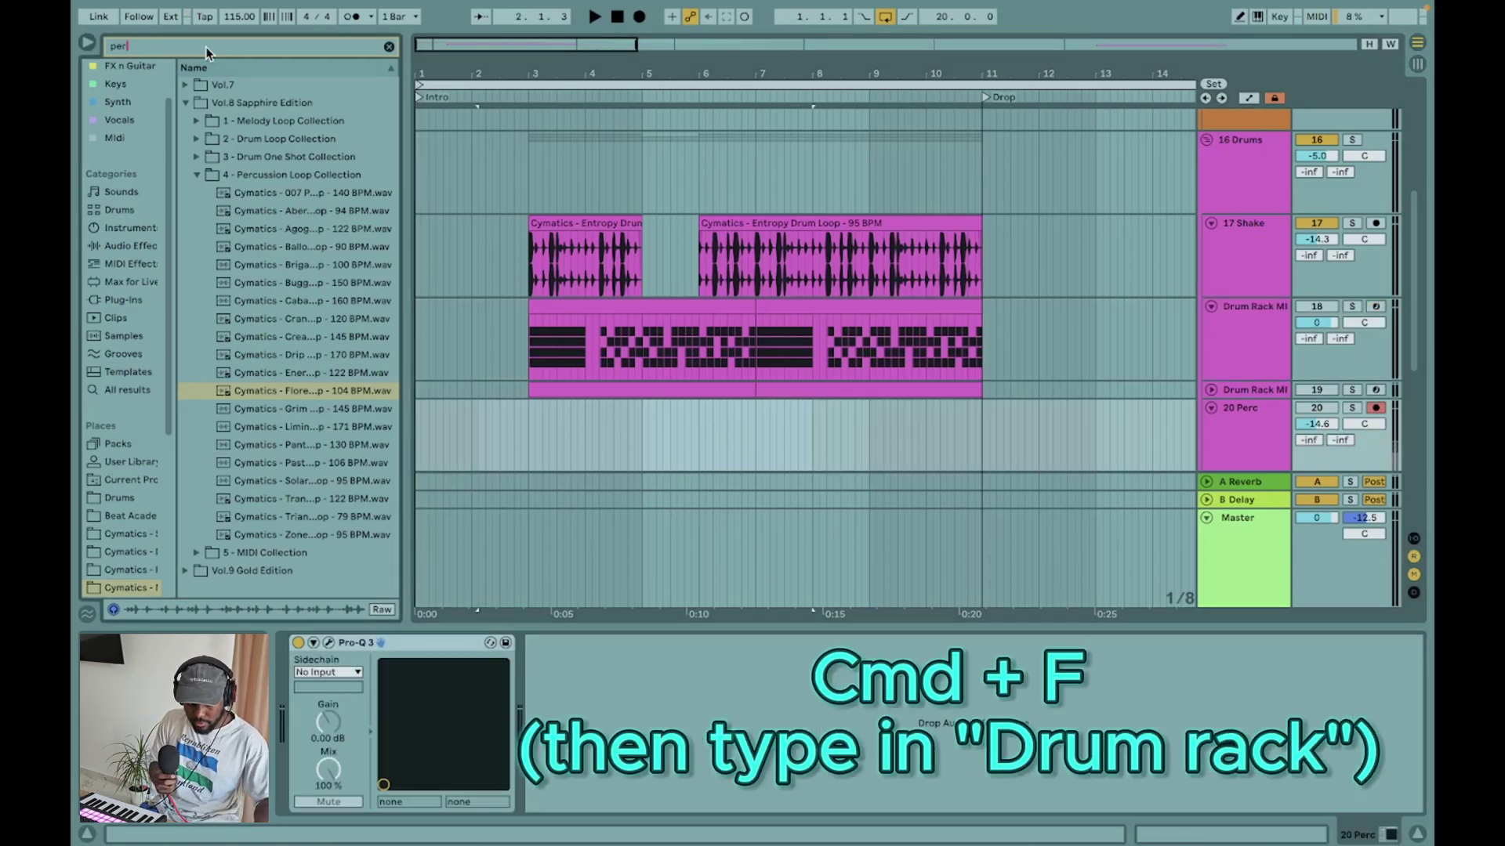
key(super+f)
text(drum)
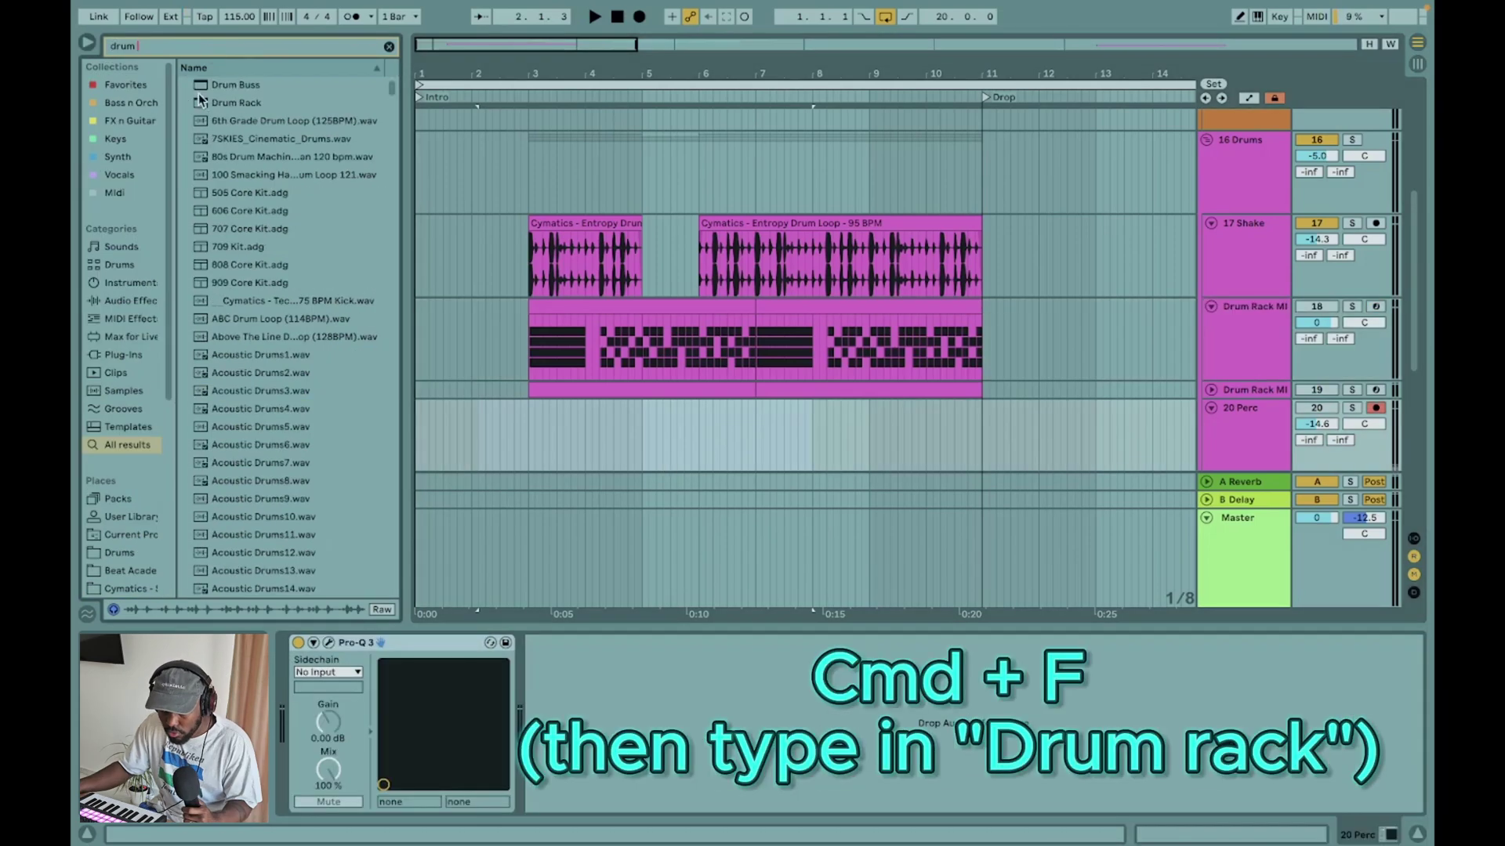
click(1252, 290)
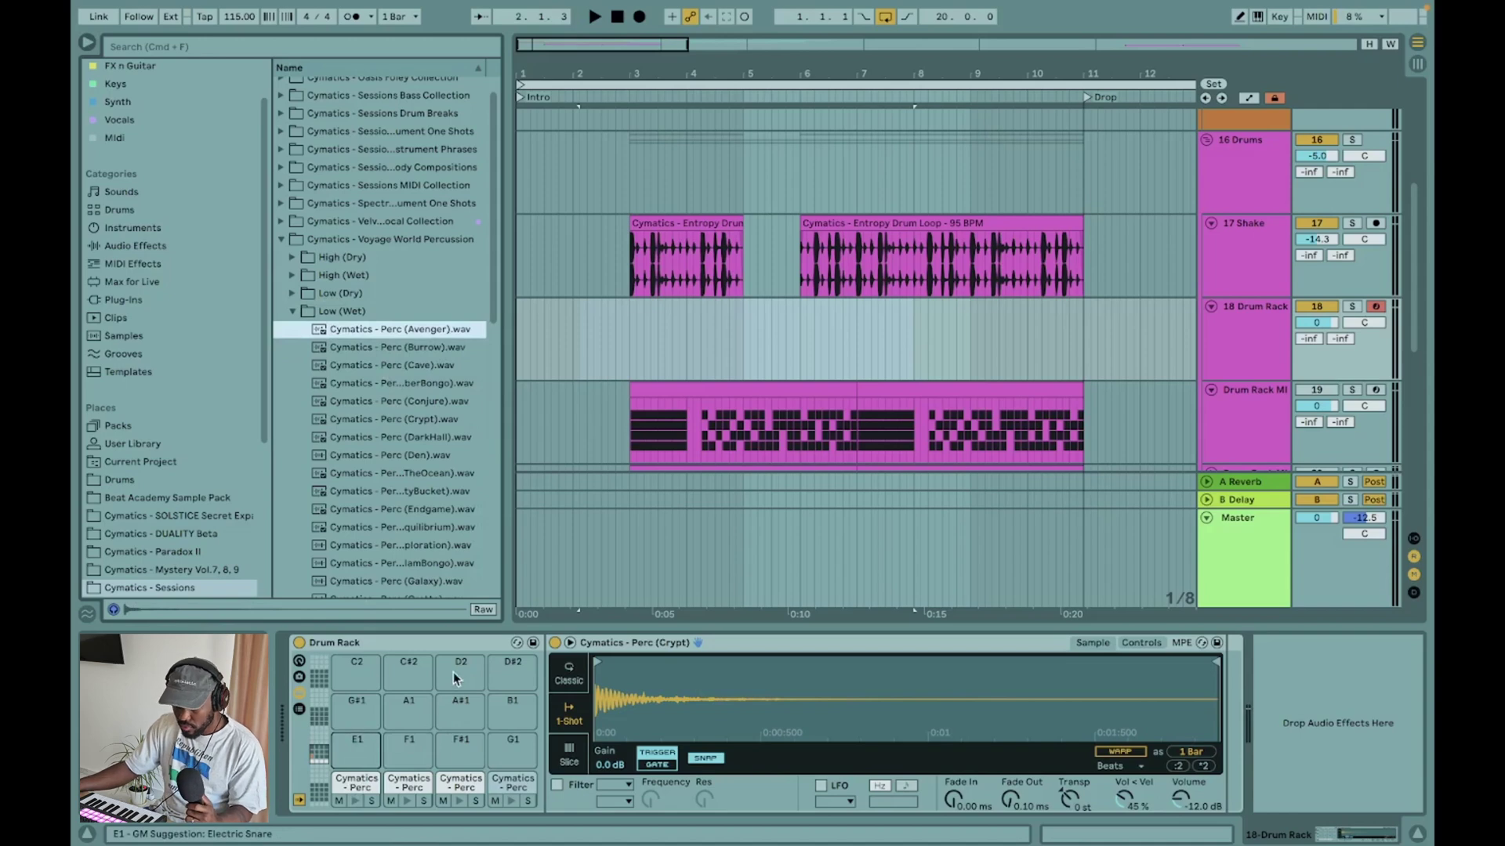
- Create an empty MIDI clip on the 18 Drum Rack track over the two bars from bar 3 to bar 5
drag(743, 353, 628, 353)
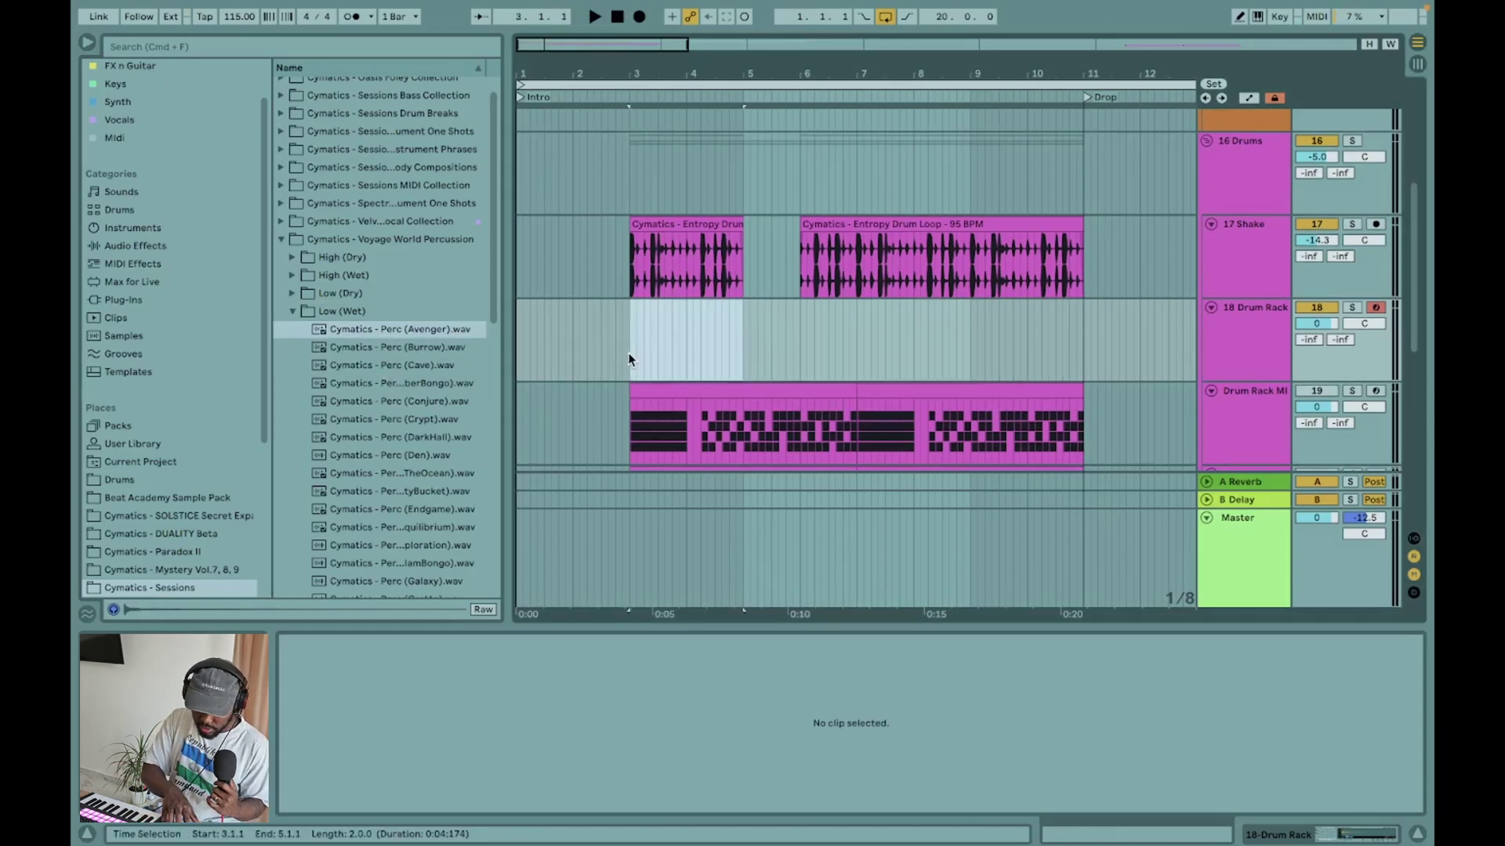
key(super+shift+m)
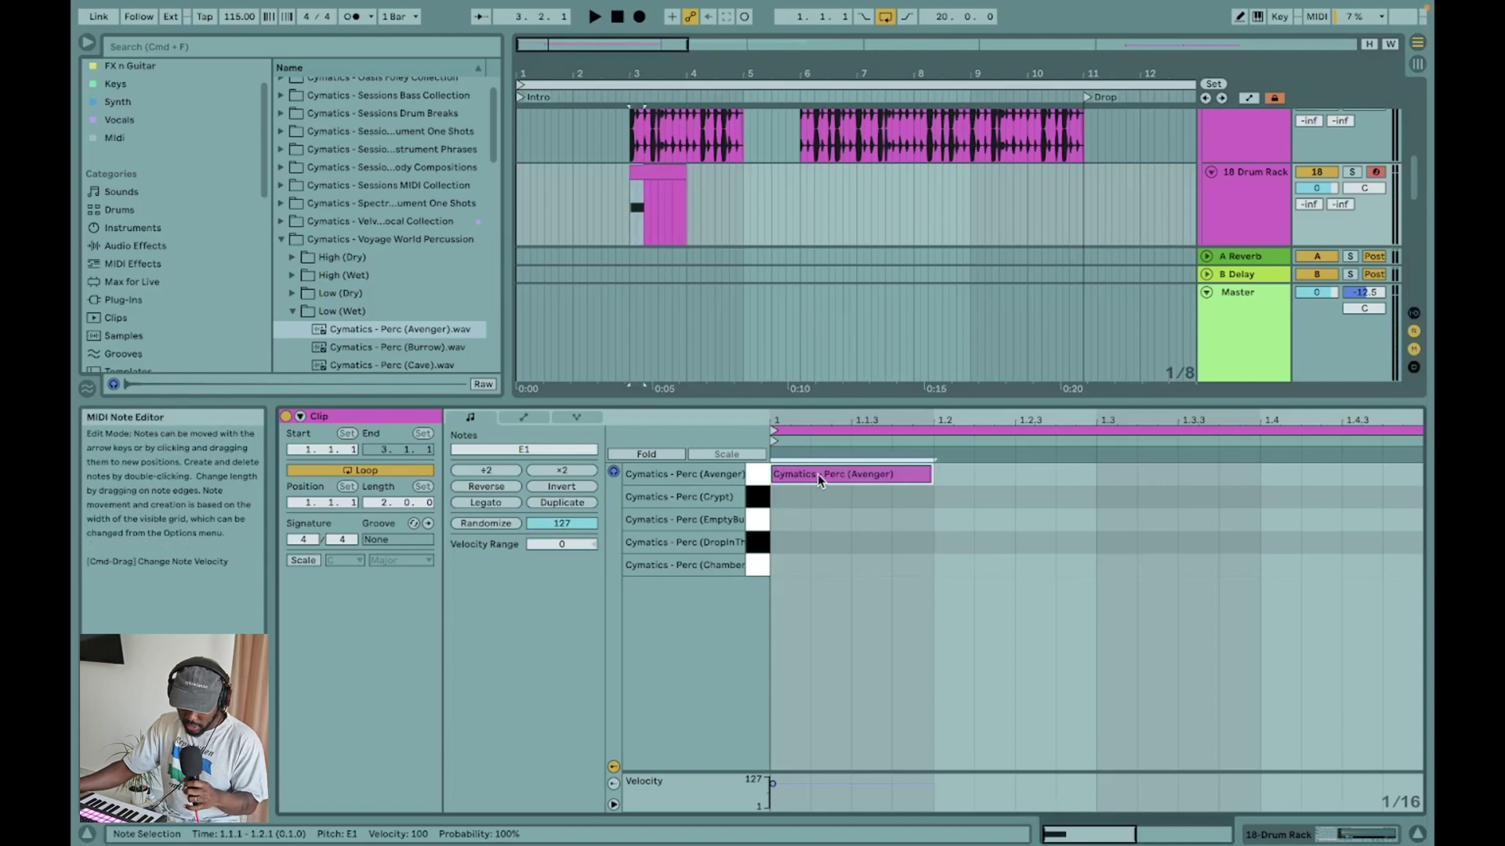
- Copy the Avenger note to the Crypt, EmptyBucket and DropInTheOcean pads and stretch all four notes to one bar
drag(817, 474, 847, 542)
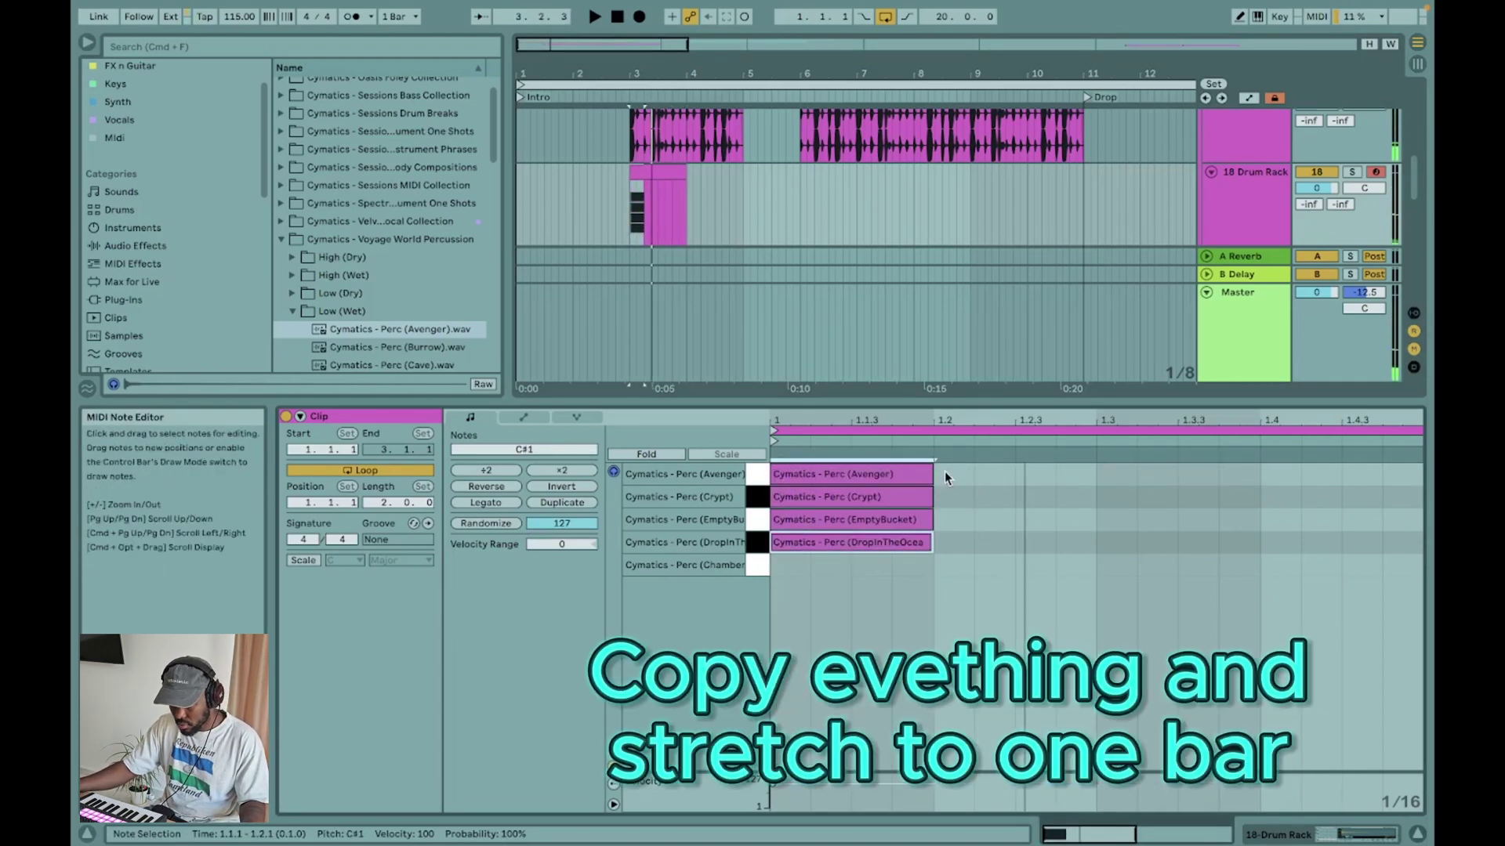
key(super+a)
drag(932, 478, 1313, 478)
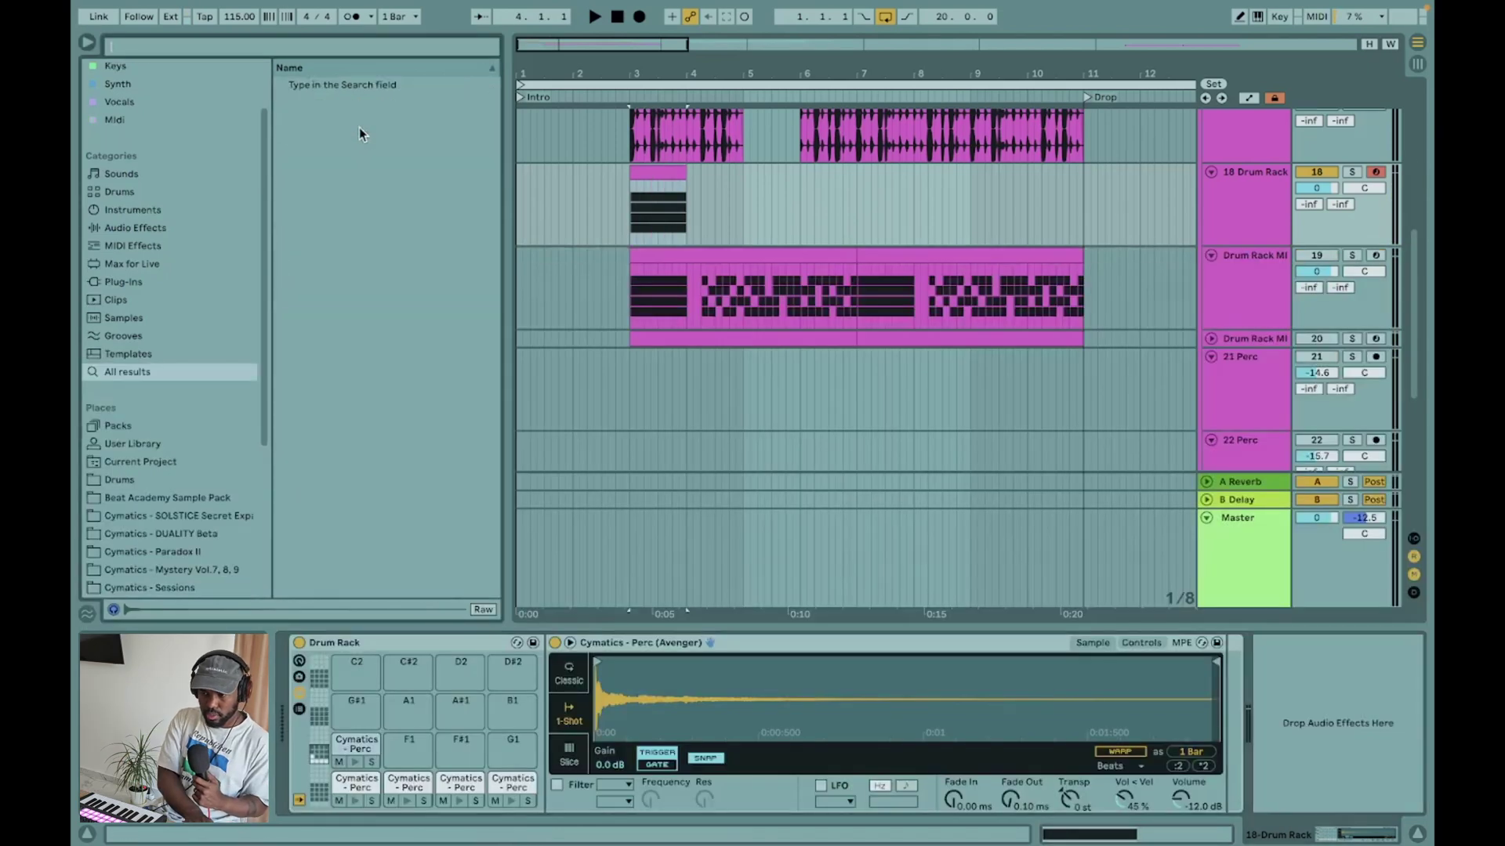
- Search the browser for "arpe" and add the Arpeggiator in front of the Drum Rack on track 18
text(ar)
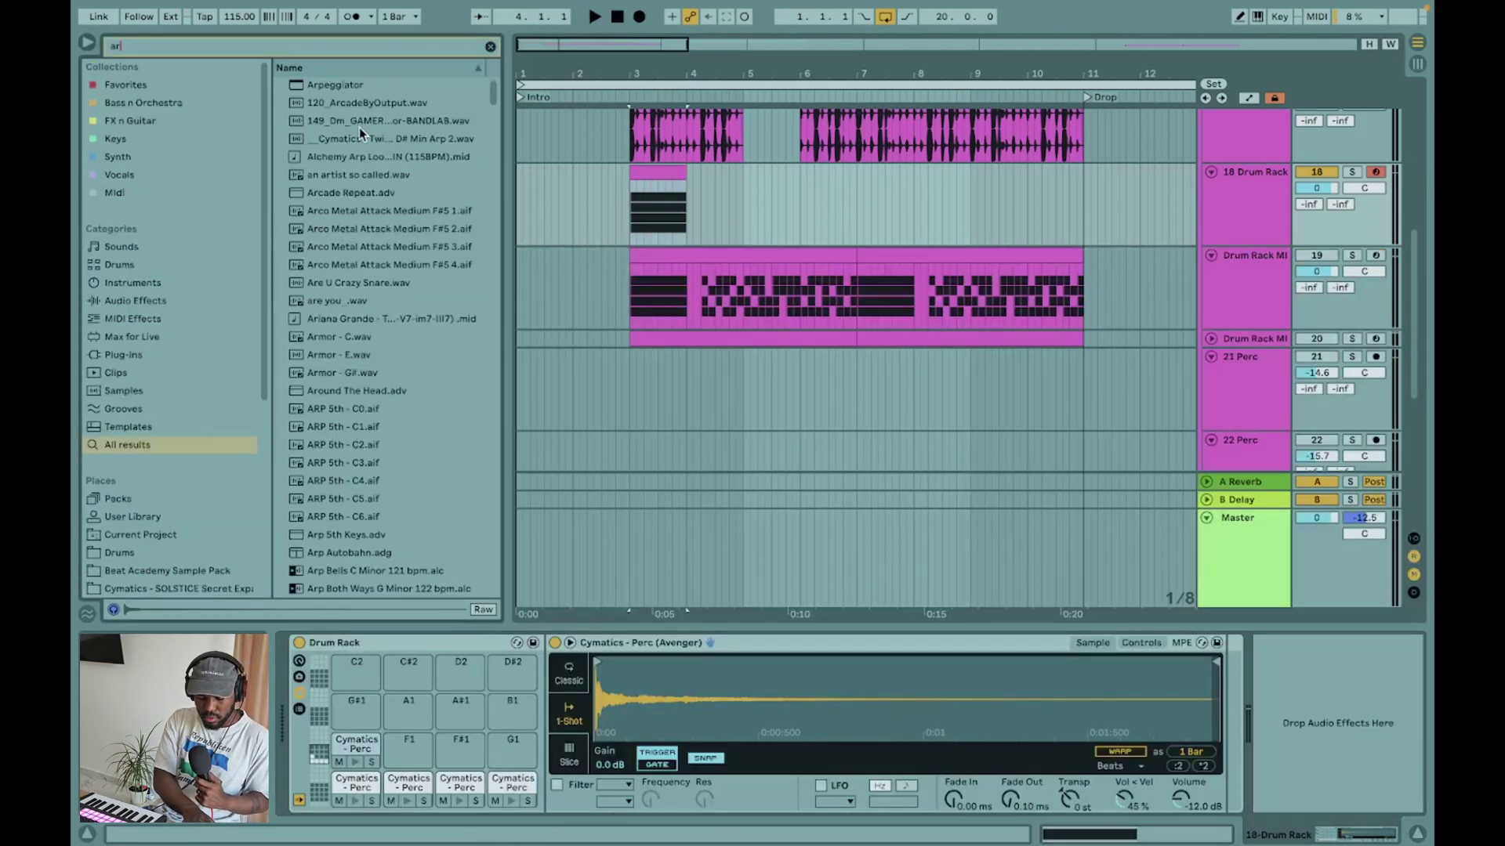
text(pe)
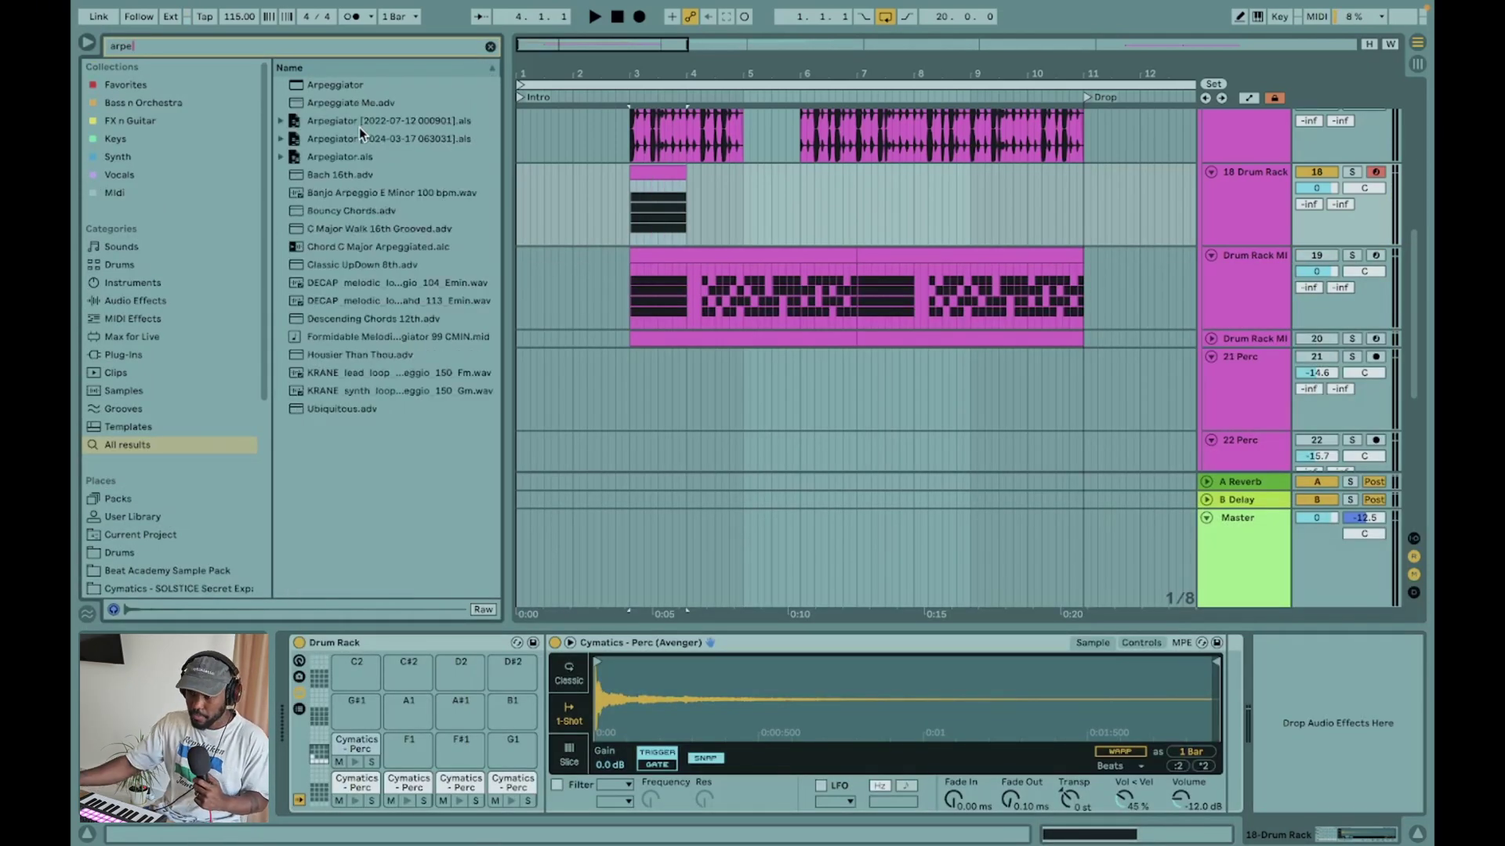
drag(349, 86, 303, 693)
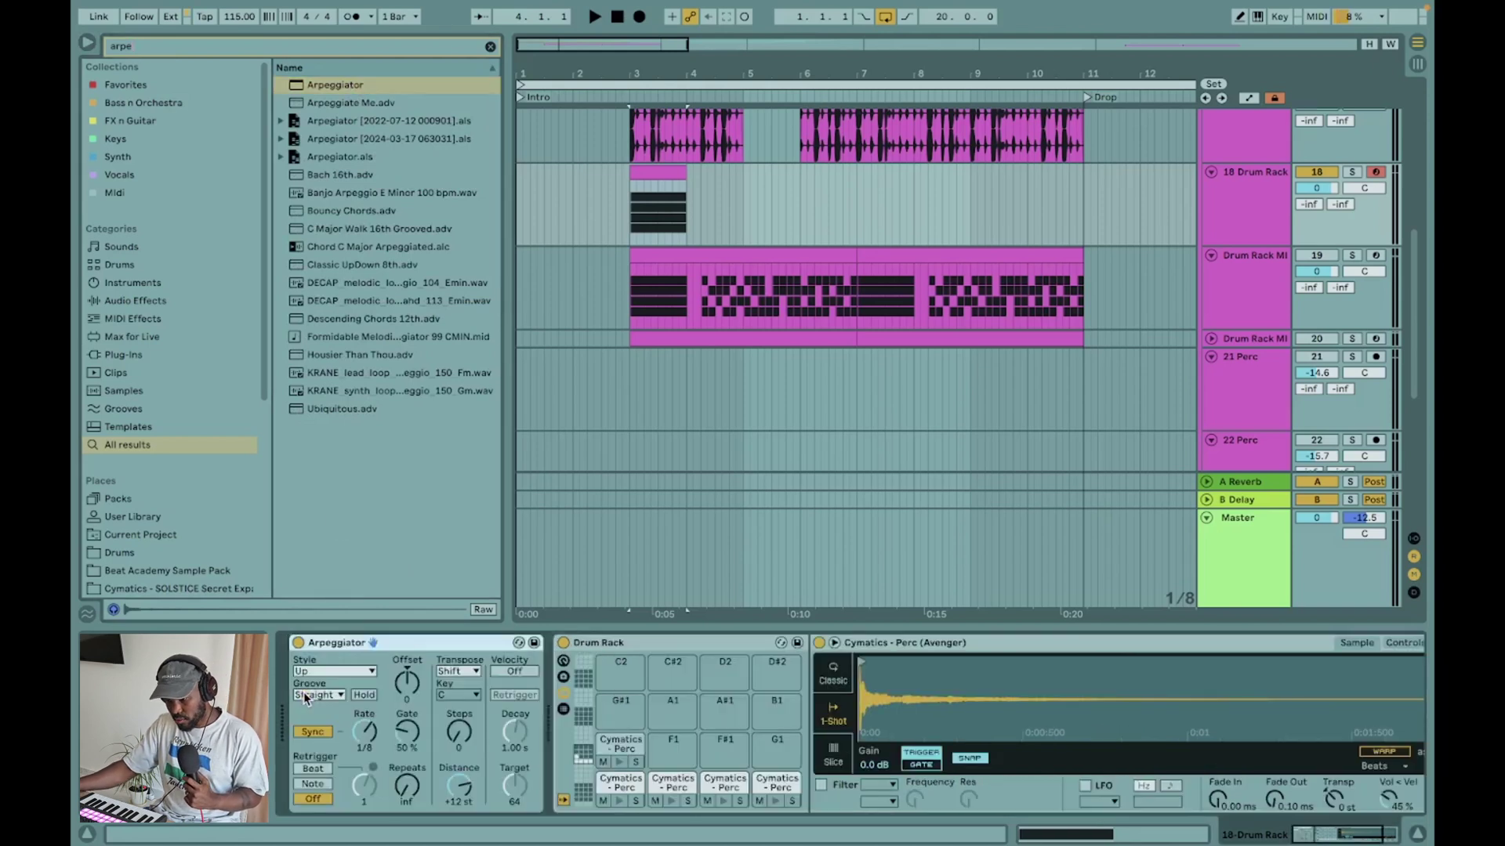
- Set the Arpeggiator's style to Random Other, listen to the pattern and adjust its Steps
key(space)
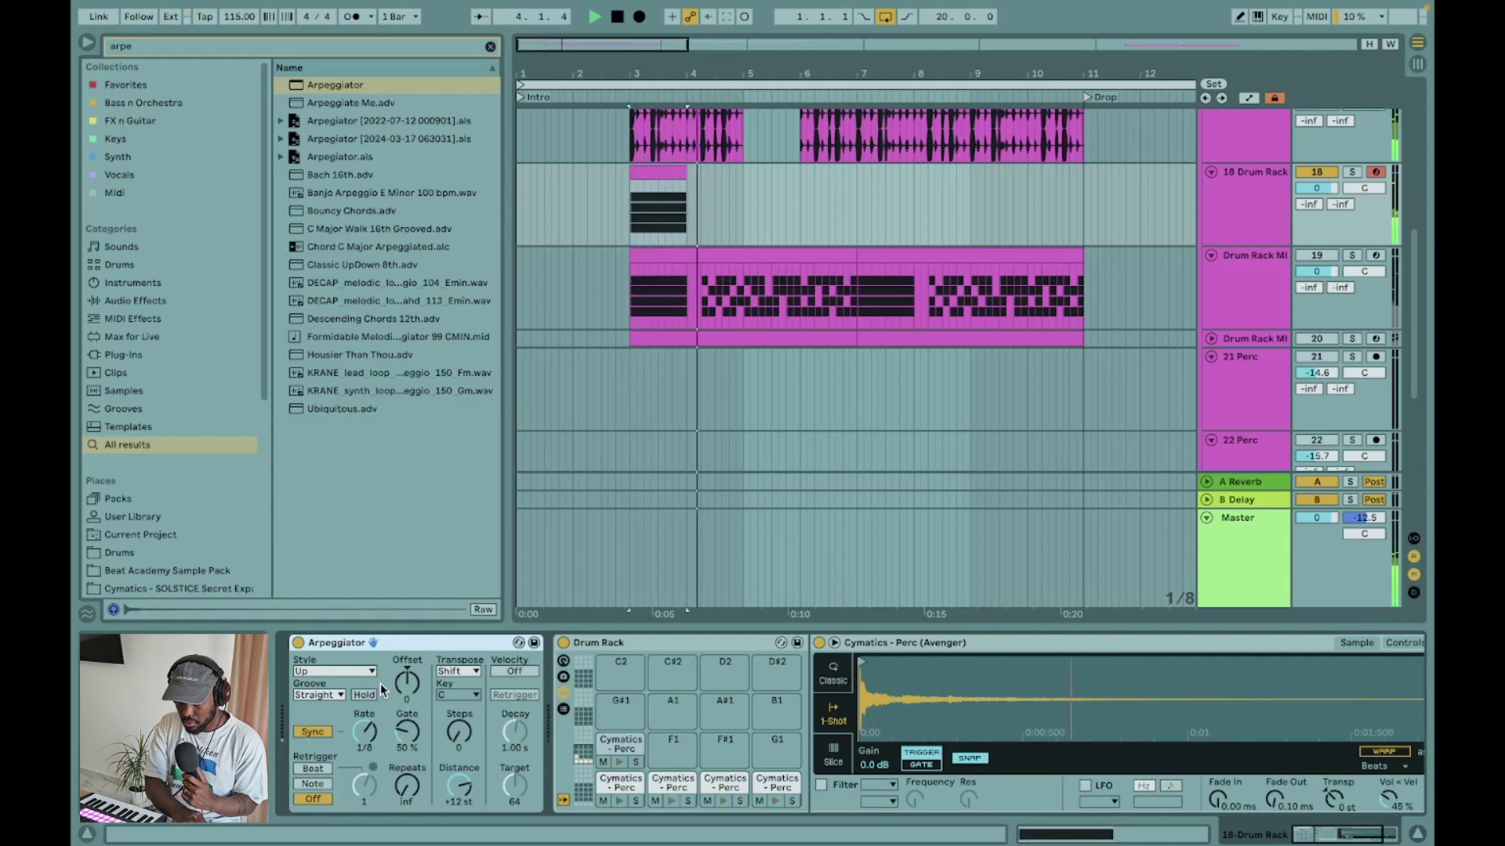
key(space)
click(335, 670)
click(327, 642)
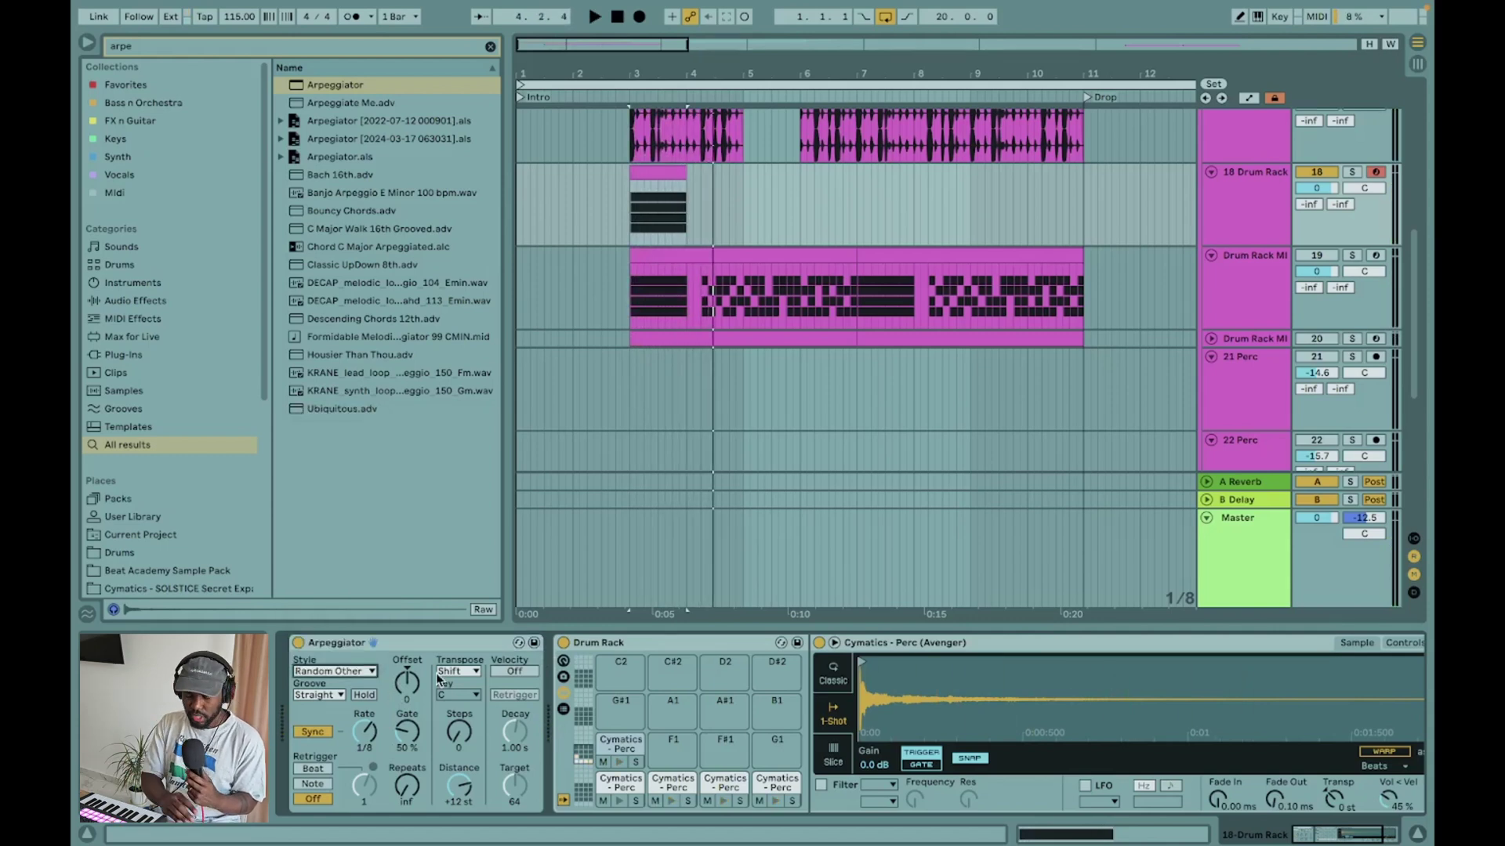
key(space)
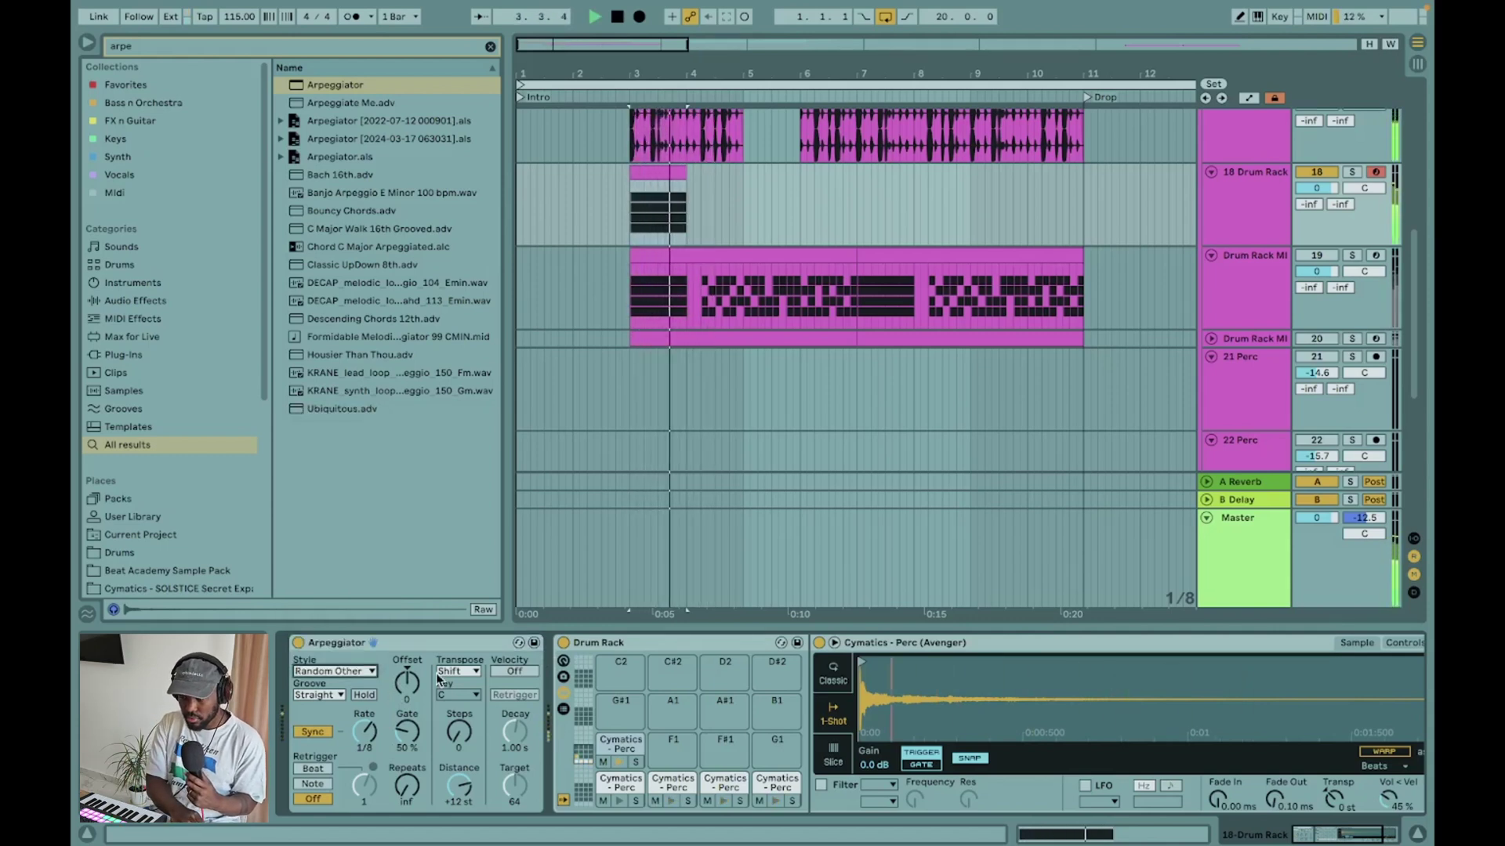
key(space)
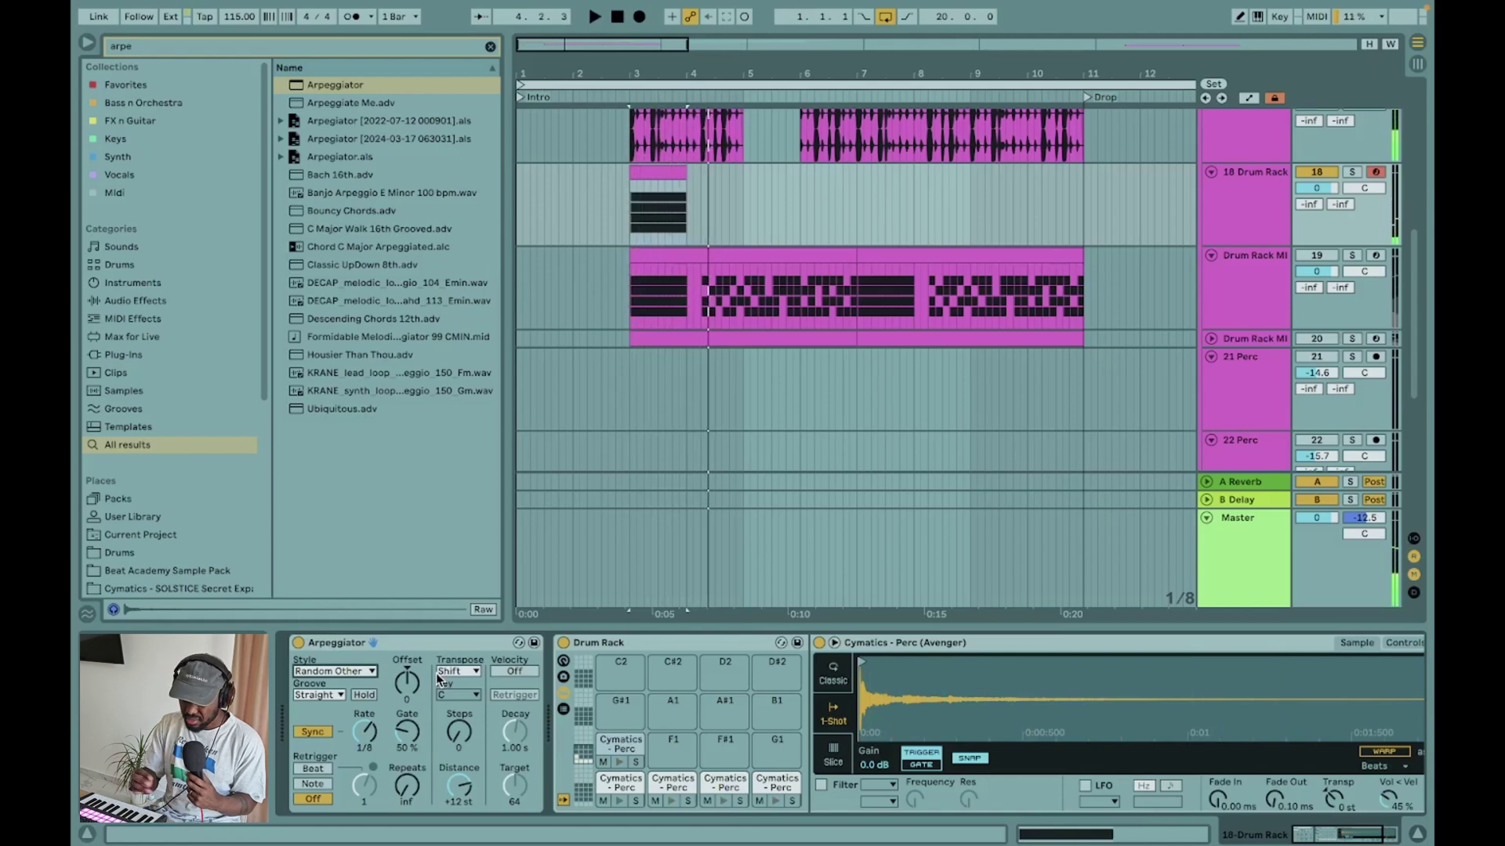
drag(458, 731, 458, 717)
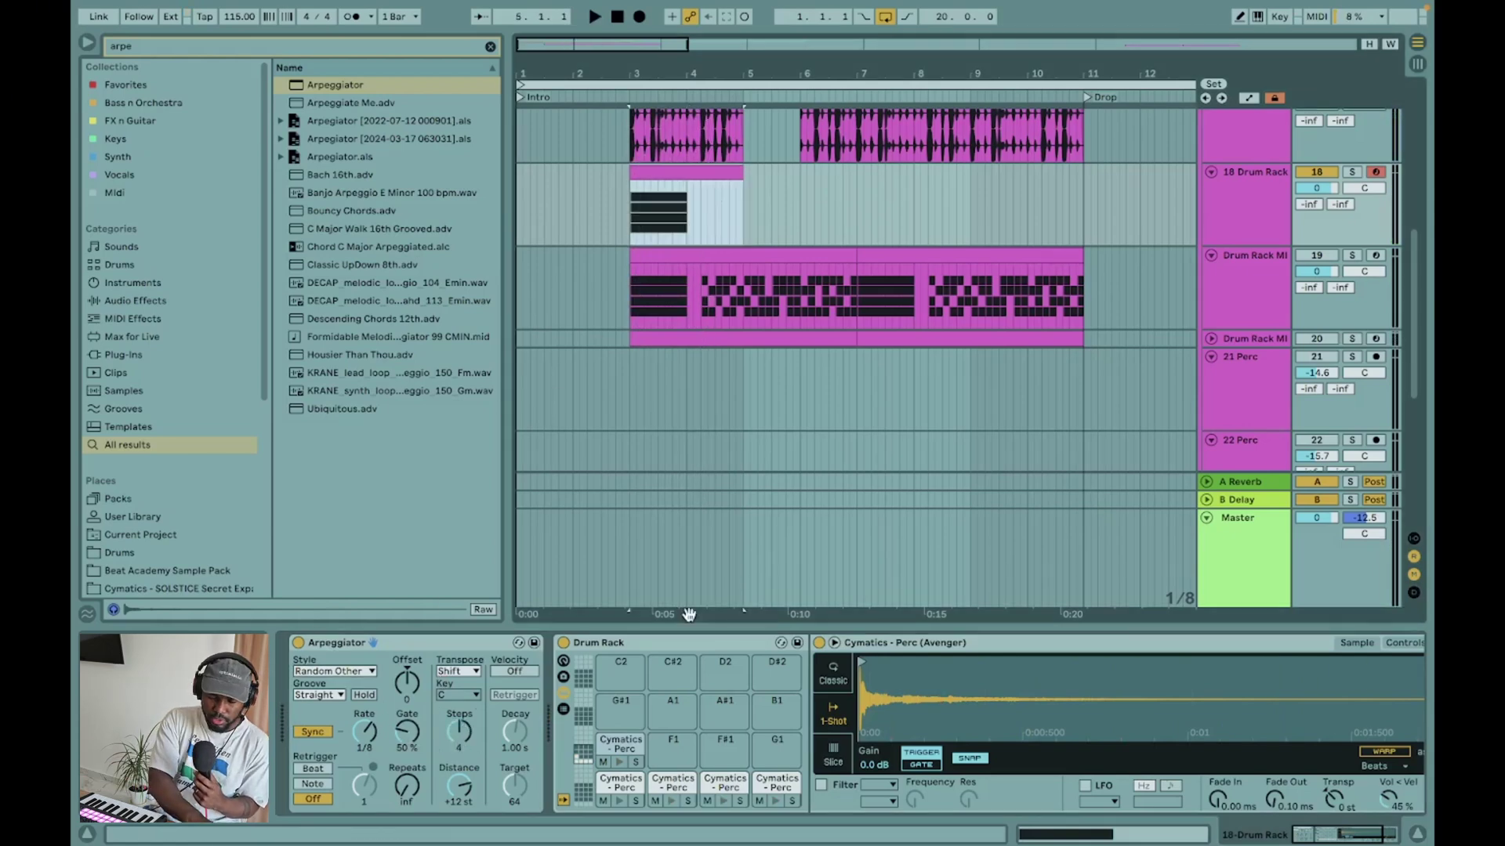
- Stretch the four clip notes to two bars and set the Arpeggiator to the Random Once style with Swing 16 groove
key(shift+Tab)
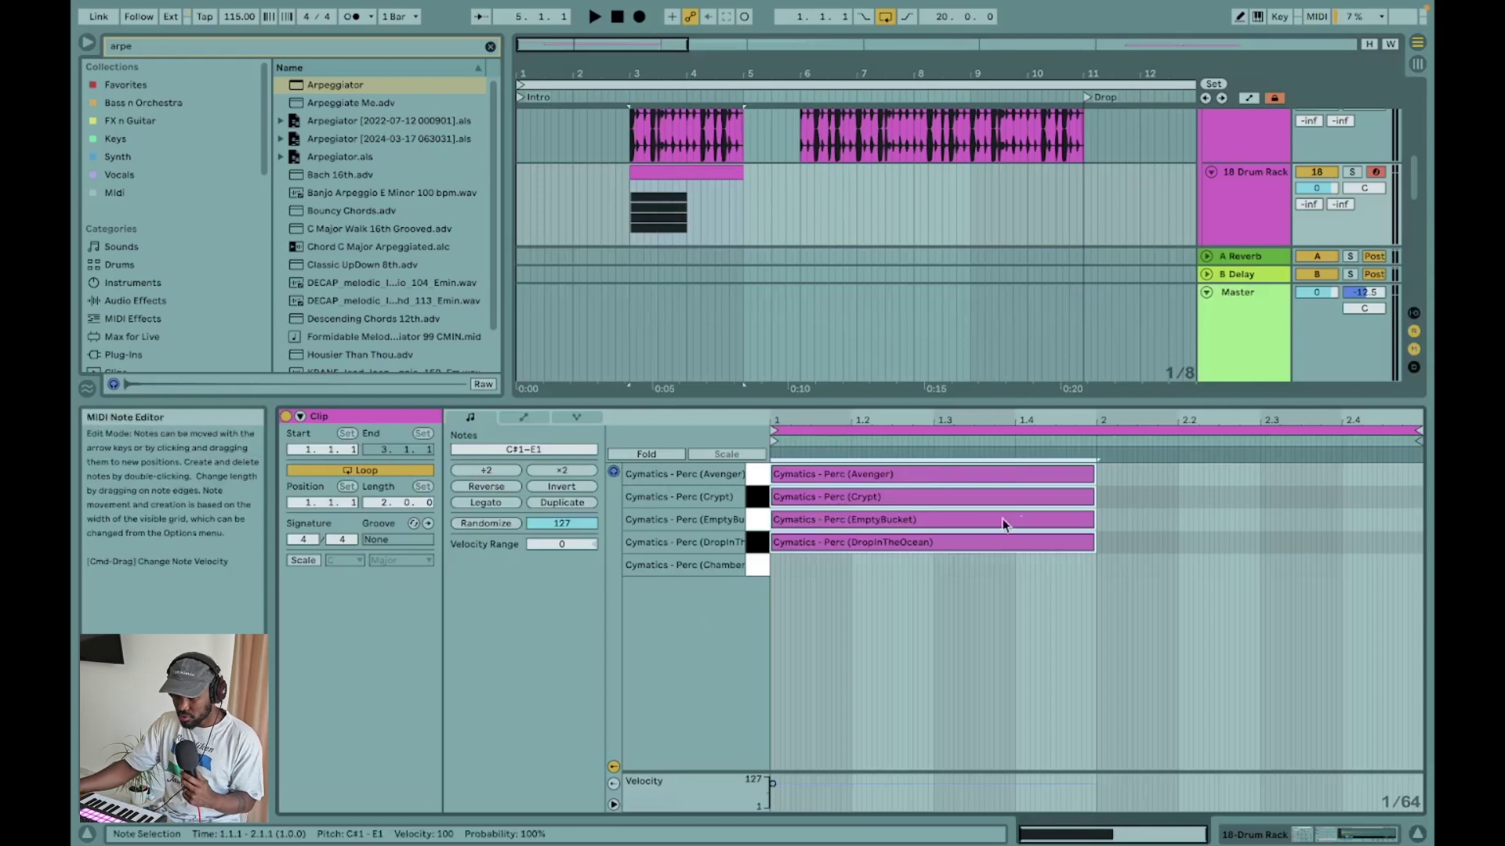
drag(1090, 541, 1419, 540)
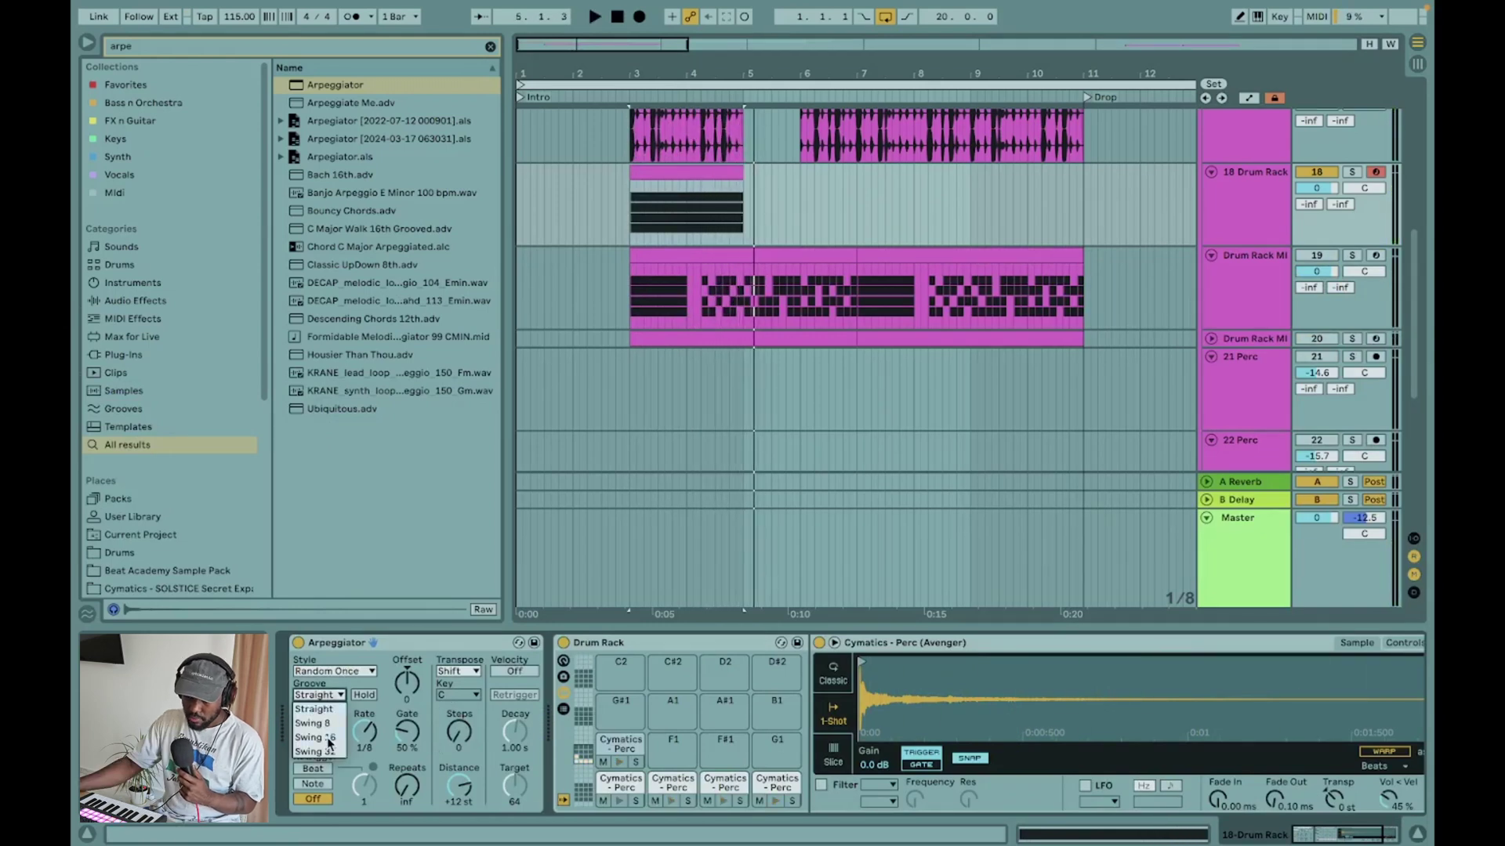
click(327, 737)
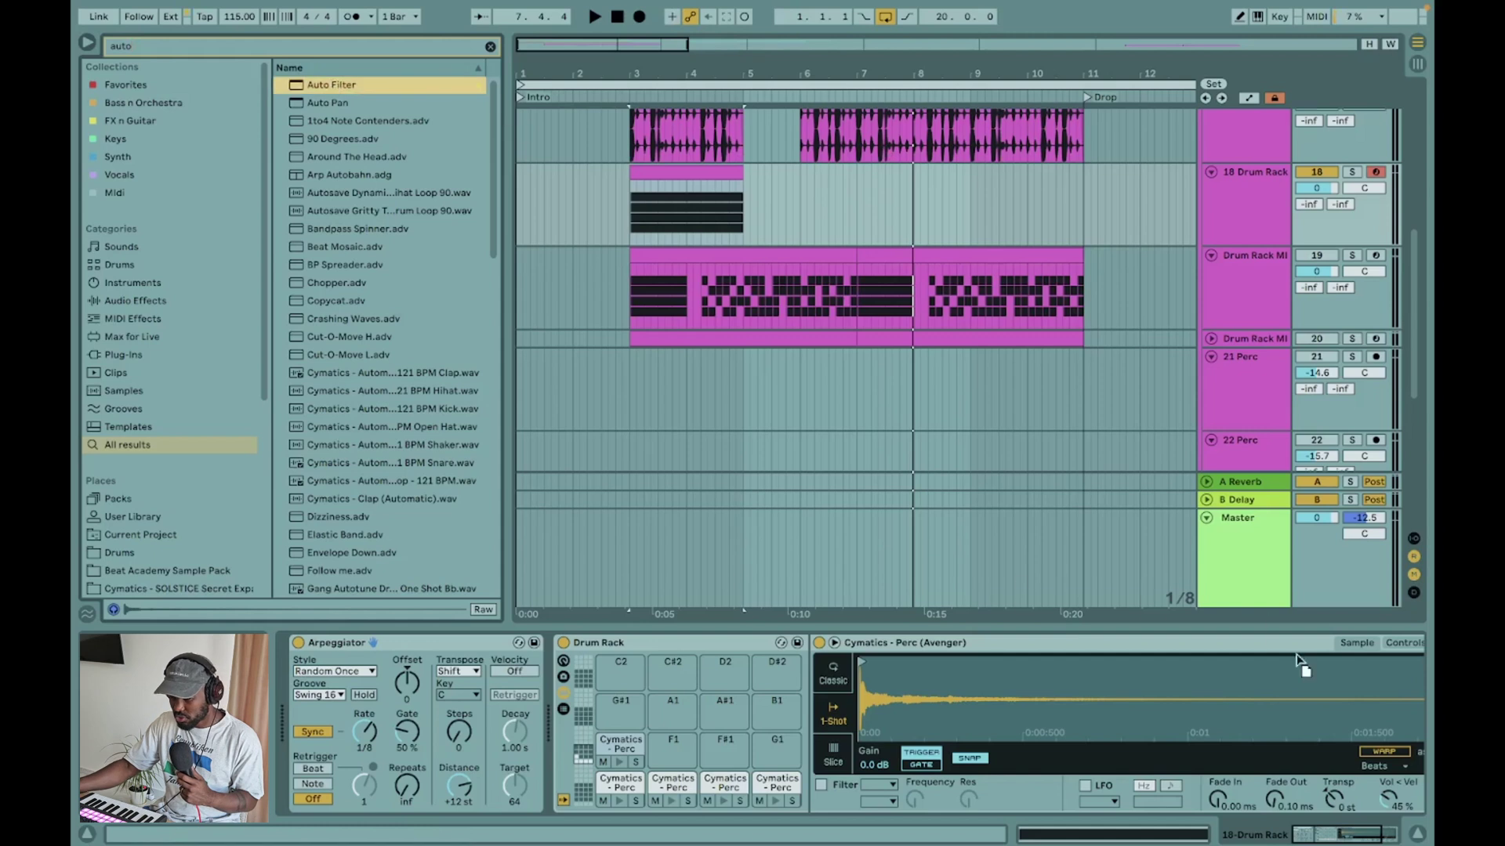
- Add Auto Filter after the Drum Rack and lower its low-pass cutoff to about 551 Hz with 16% resonance during playback
drag(1296, 662, 1350, 690)
drag(1246, 741, 1189, 739)
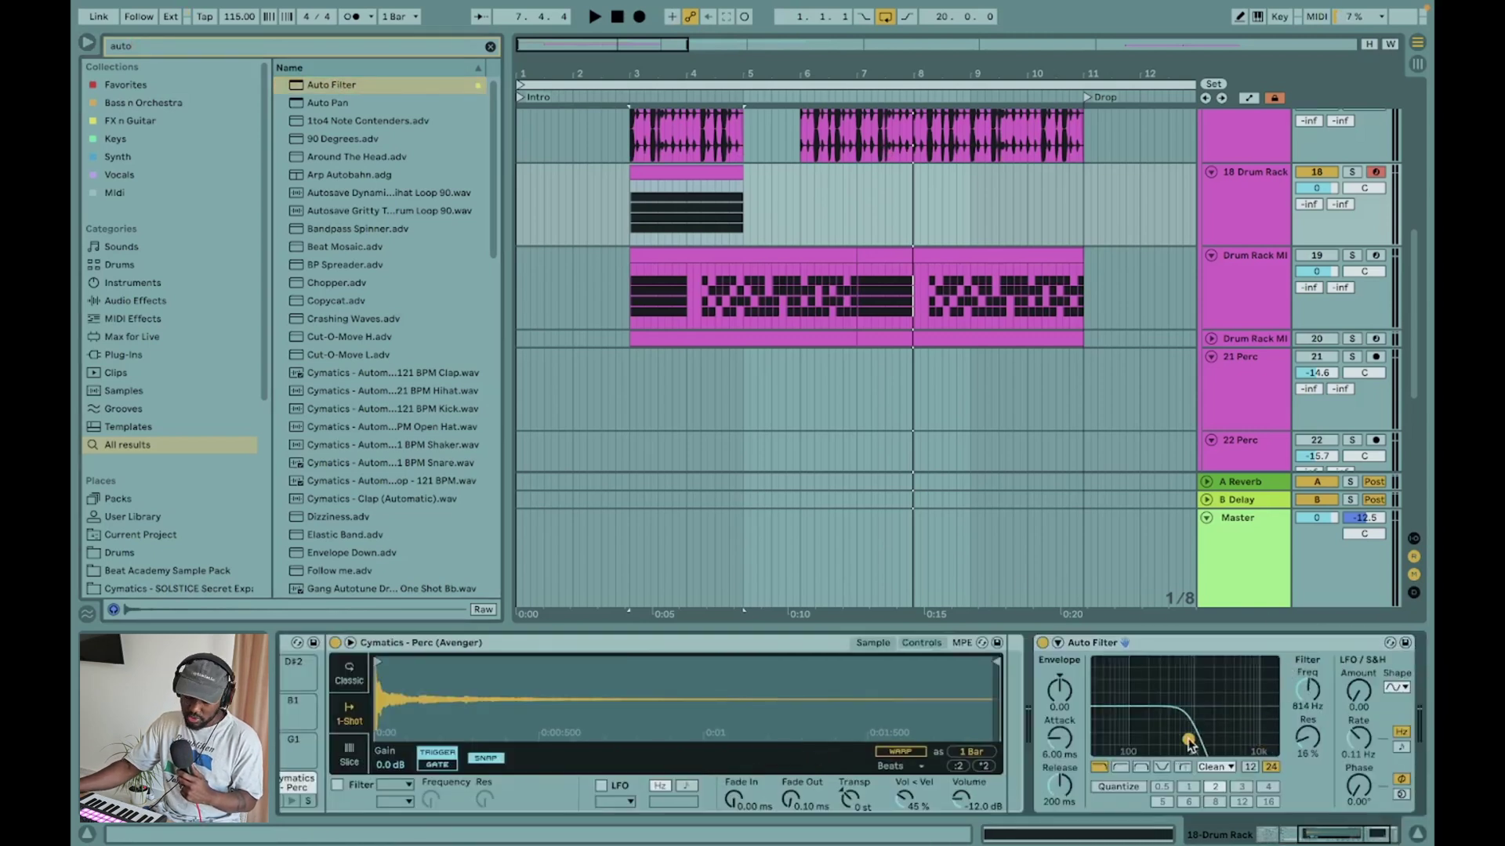
key(space)
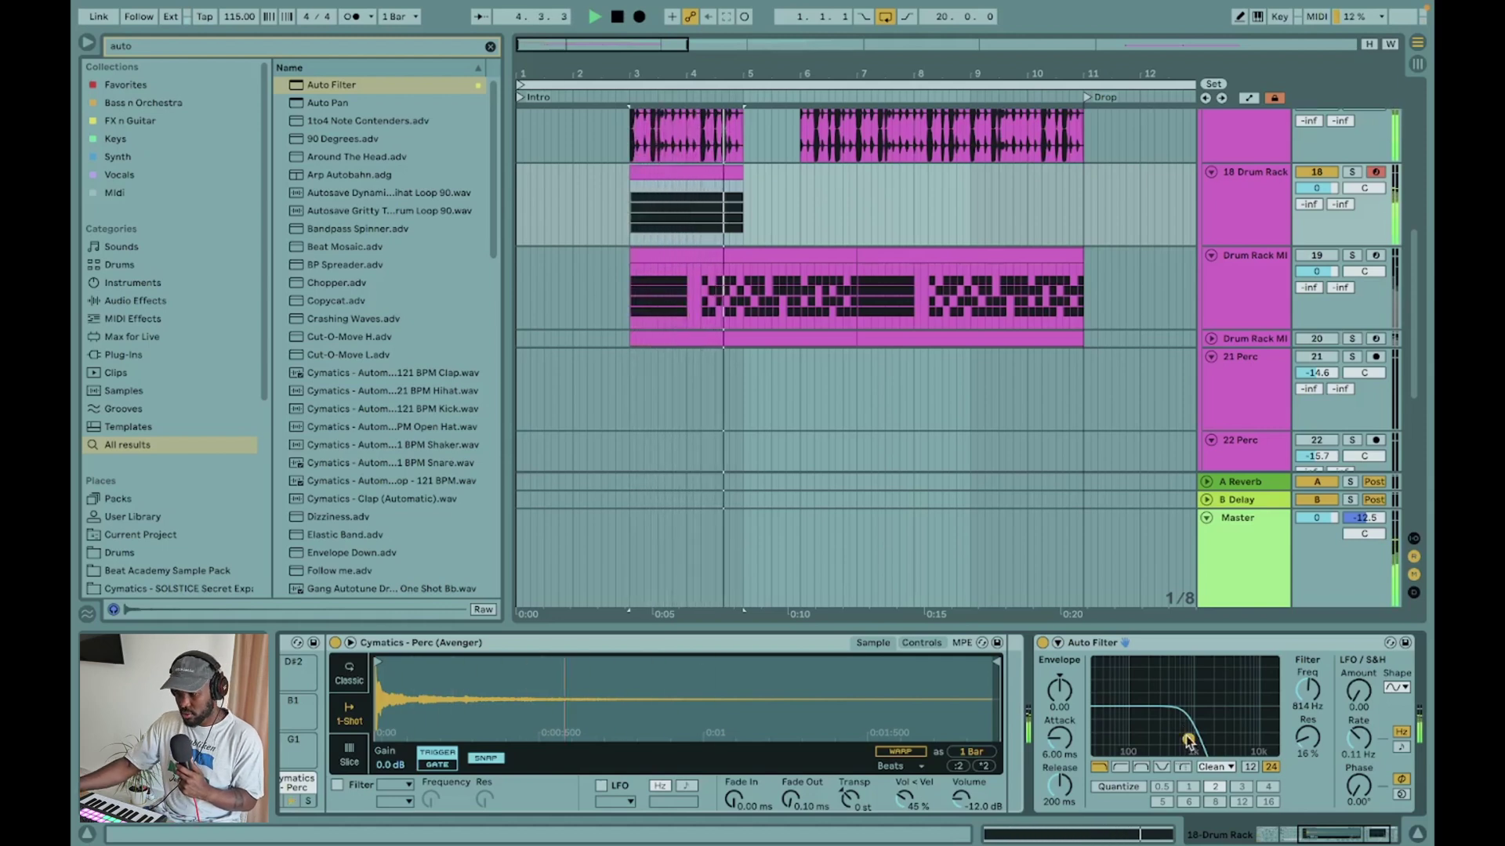
drag(1189, 740, 1166, 738)
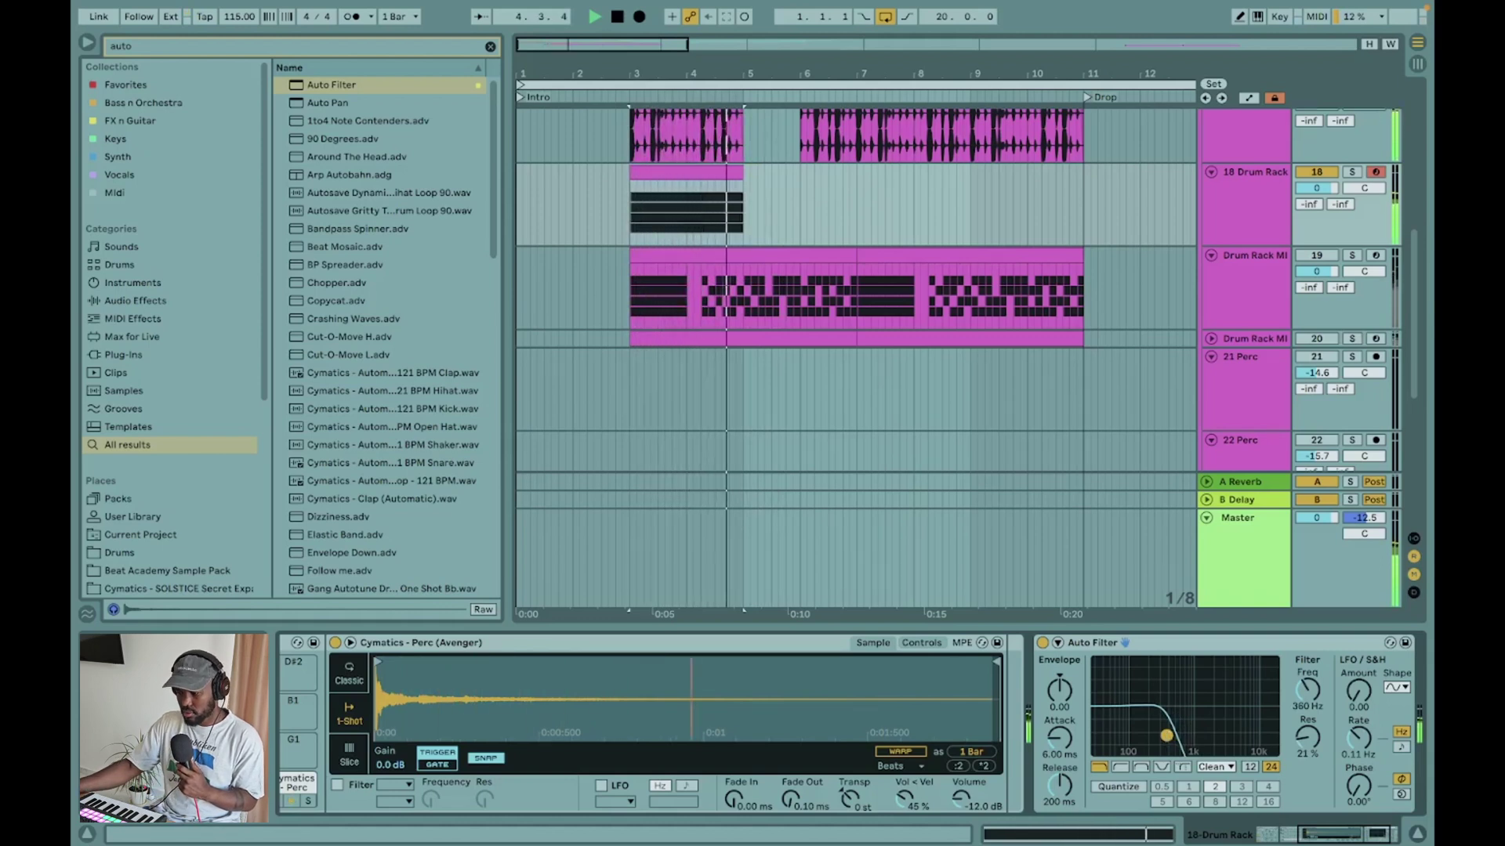
drag(1167, 738, 1178, 739)
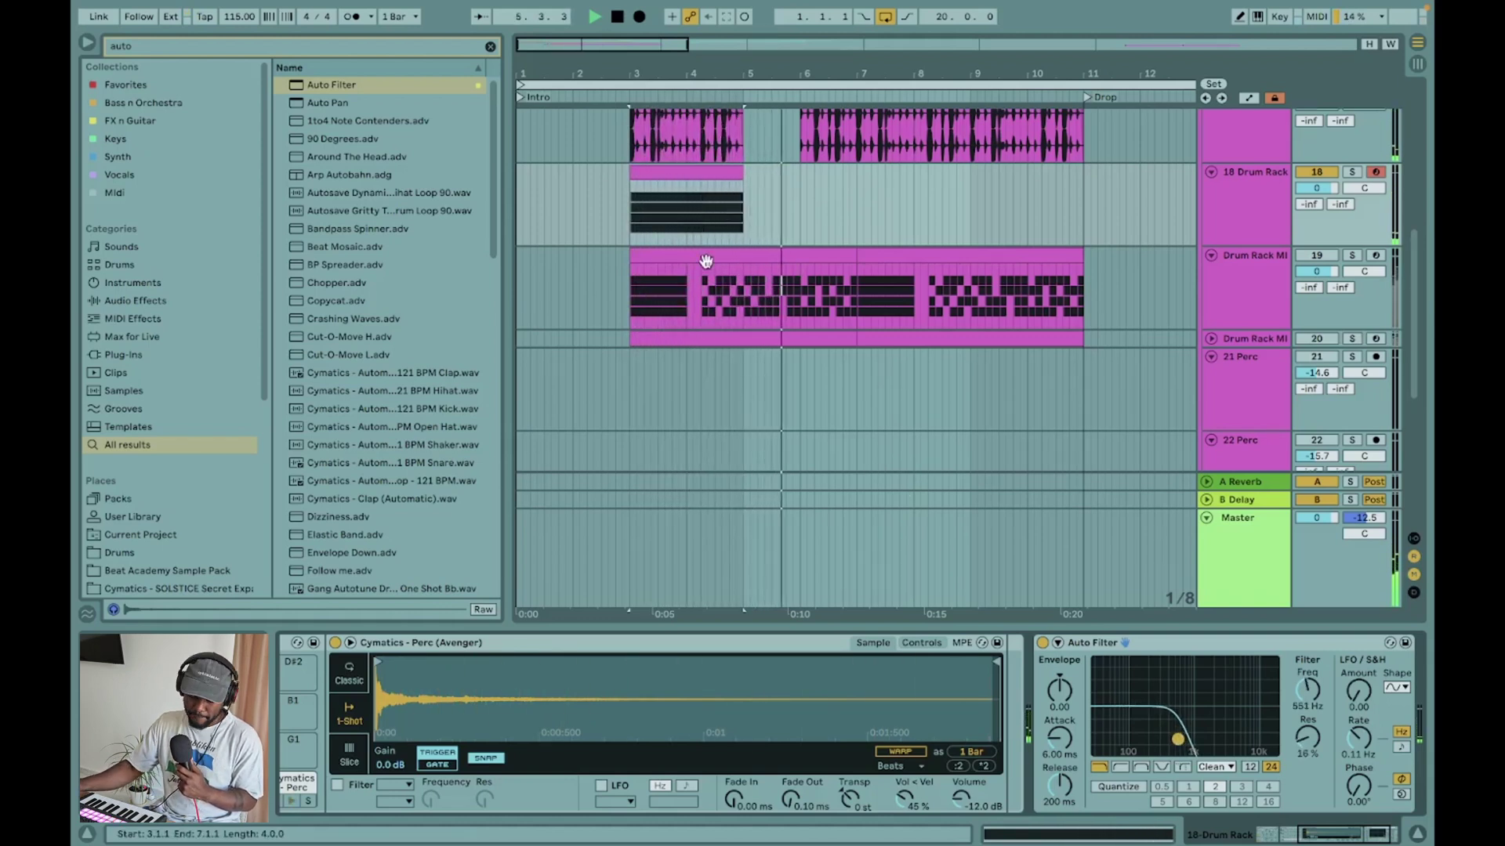
- Loop the two-bar clip on 18 Drum Rack, and play the Drum Rack MIDI clip on track 19 looped over bars 3 to 7
click(670, 174)
key(ctrl+l)
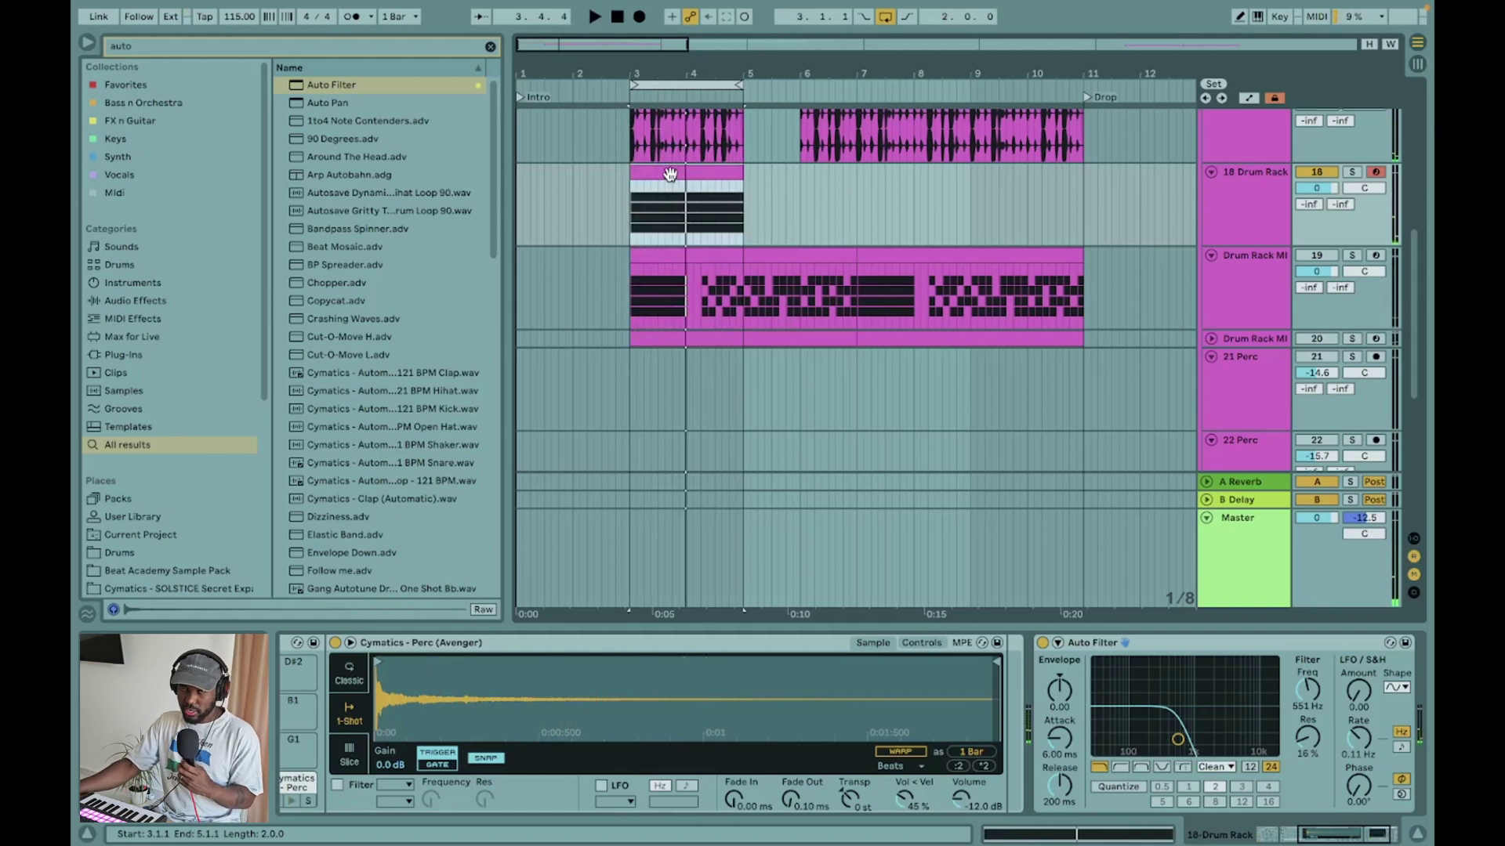
click(1279, 265)
scroll(1087, 409, down, 1)
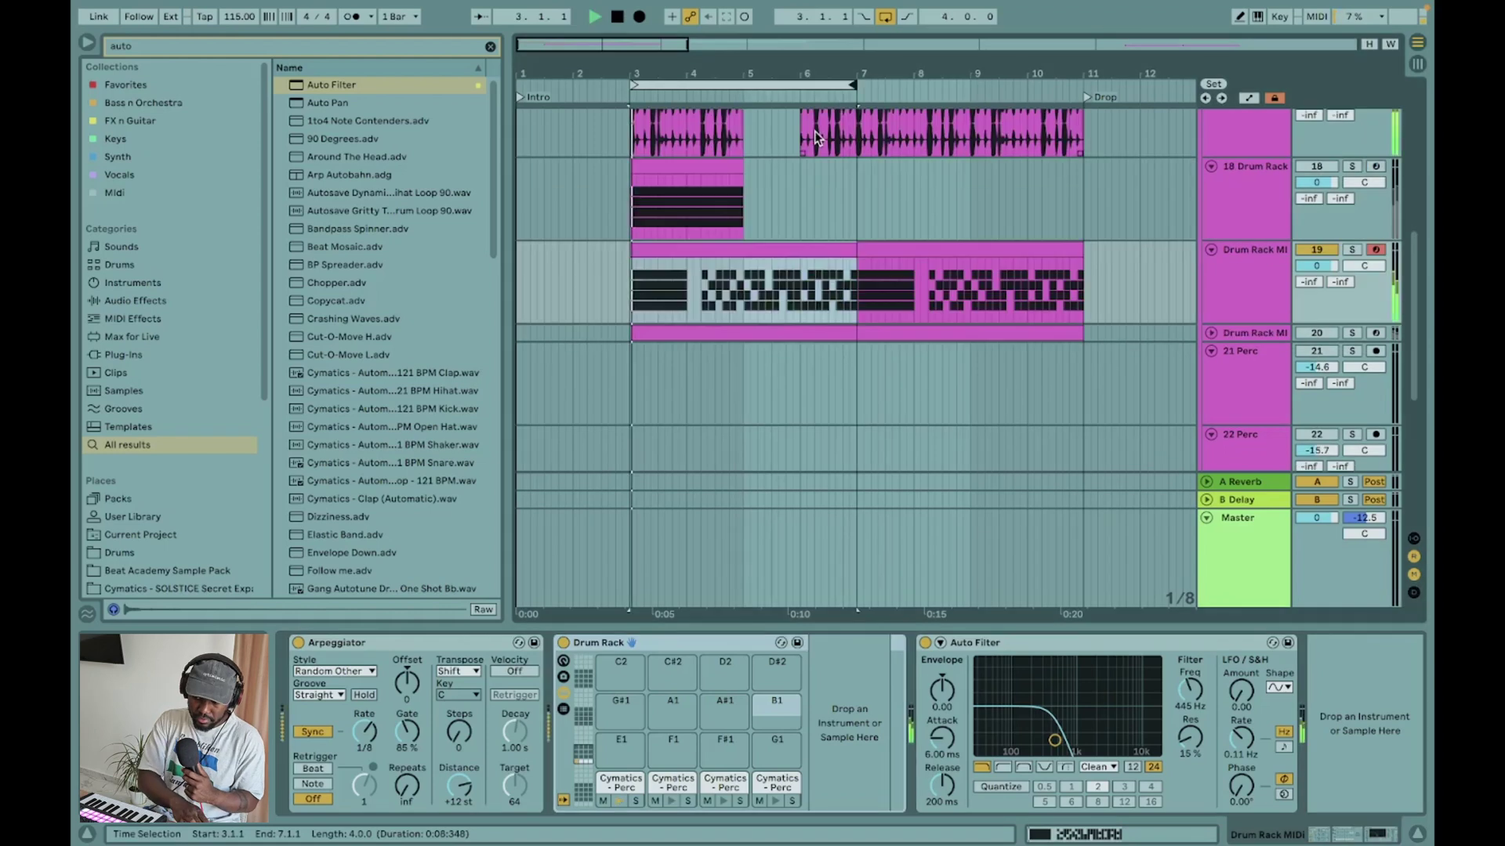
key(space)
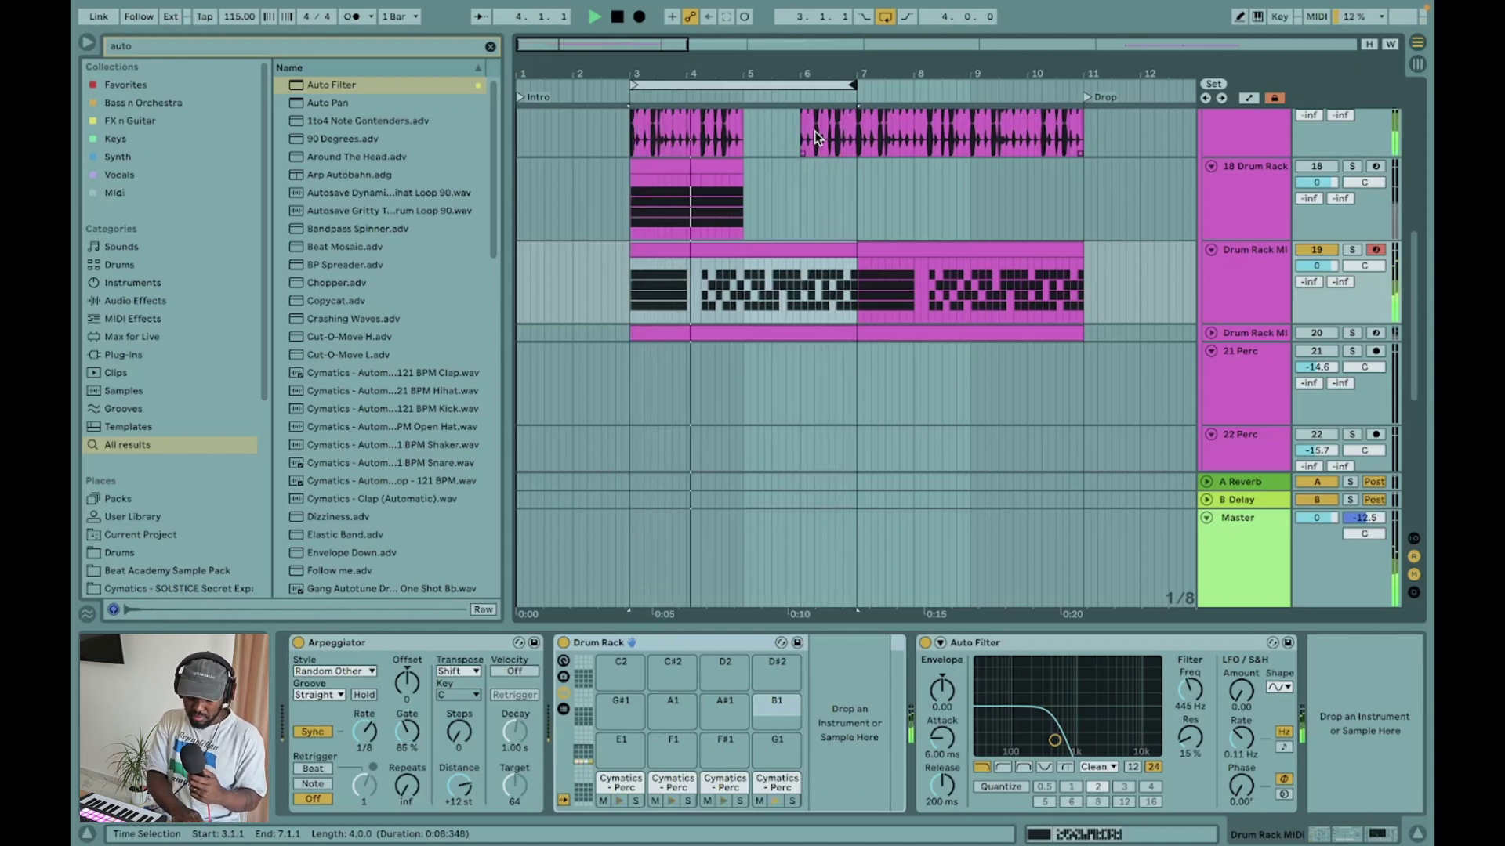
key(space)
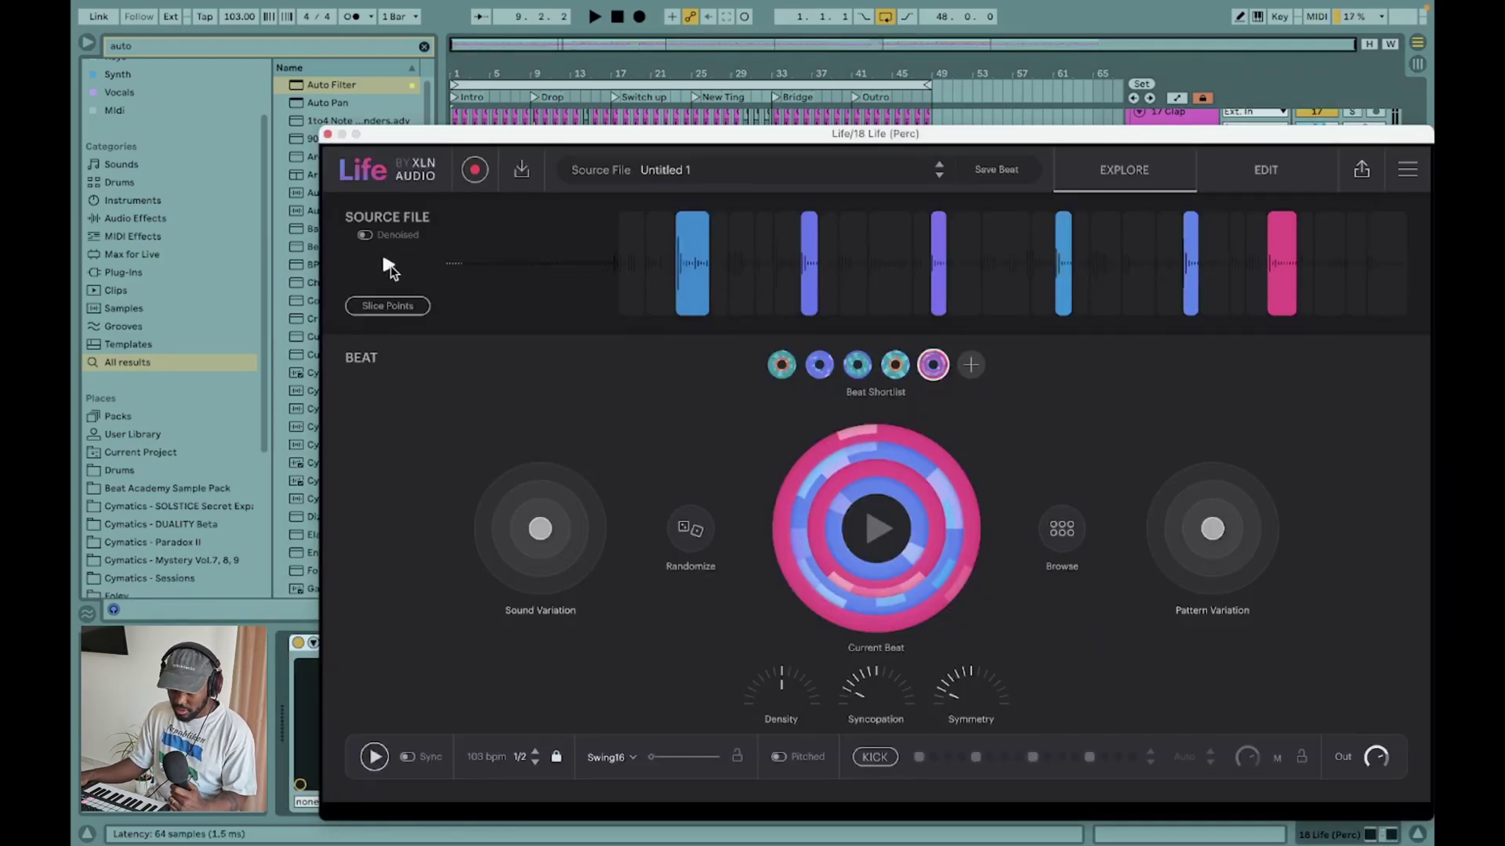
- Randomize the current beat in Life on 18 Life (Perc), listen to it with the song and adjust its tempo multiplier
drag(341, 141, 341, 172)
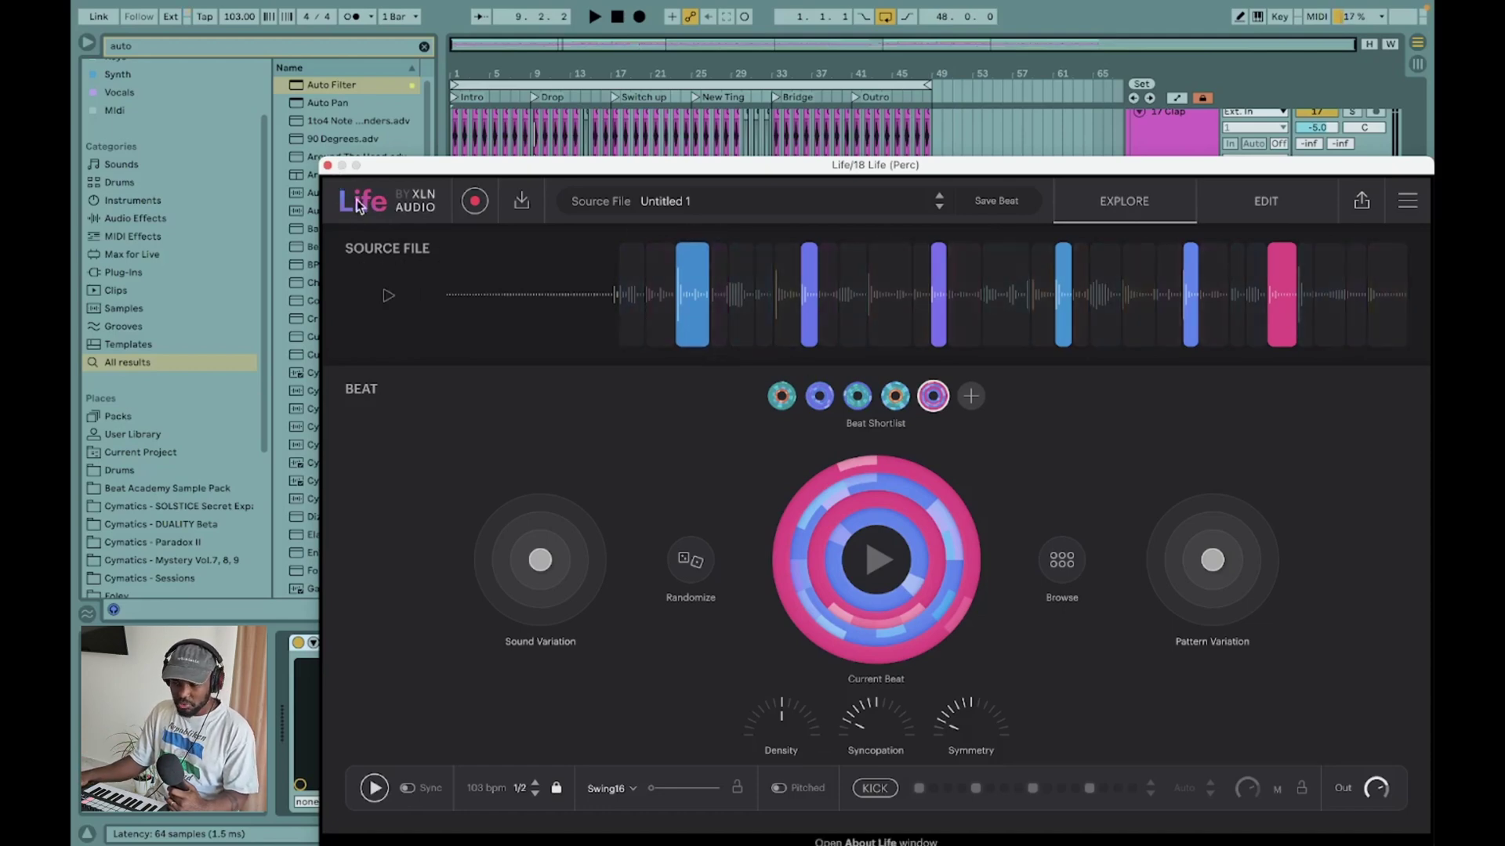
click(327, 166)
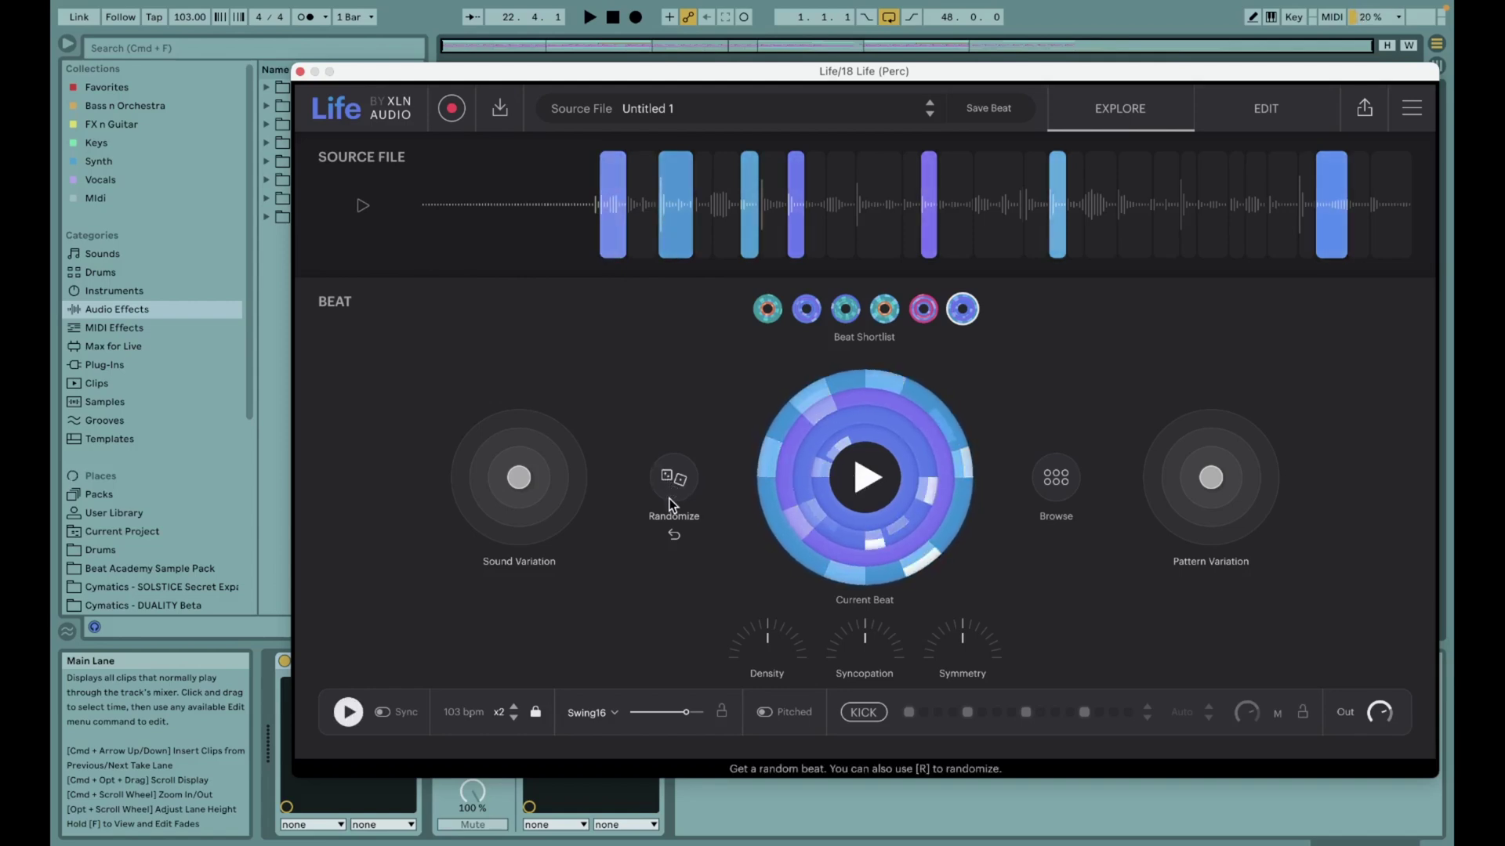
click(671, 499)
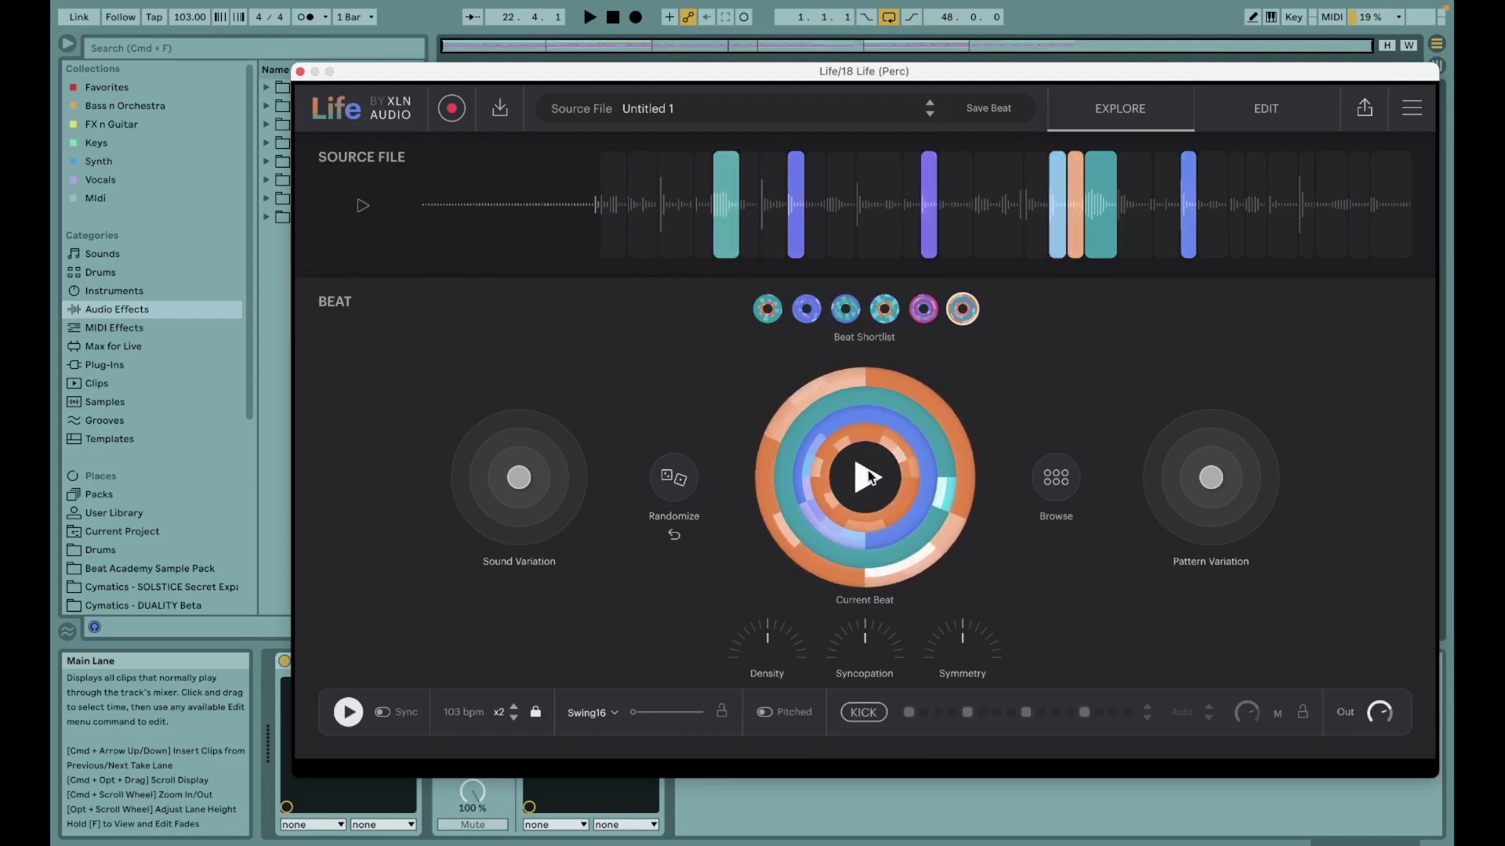
key(space)
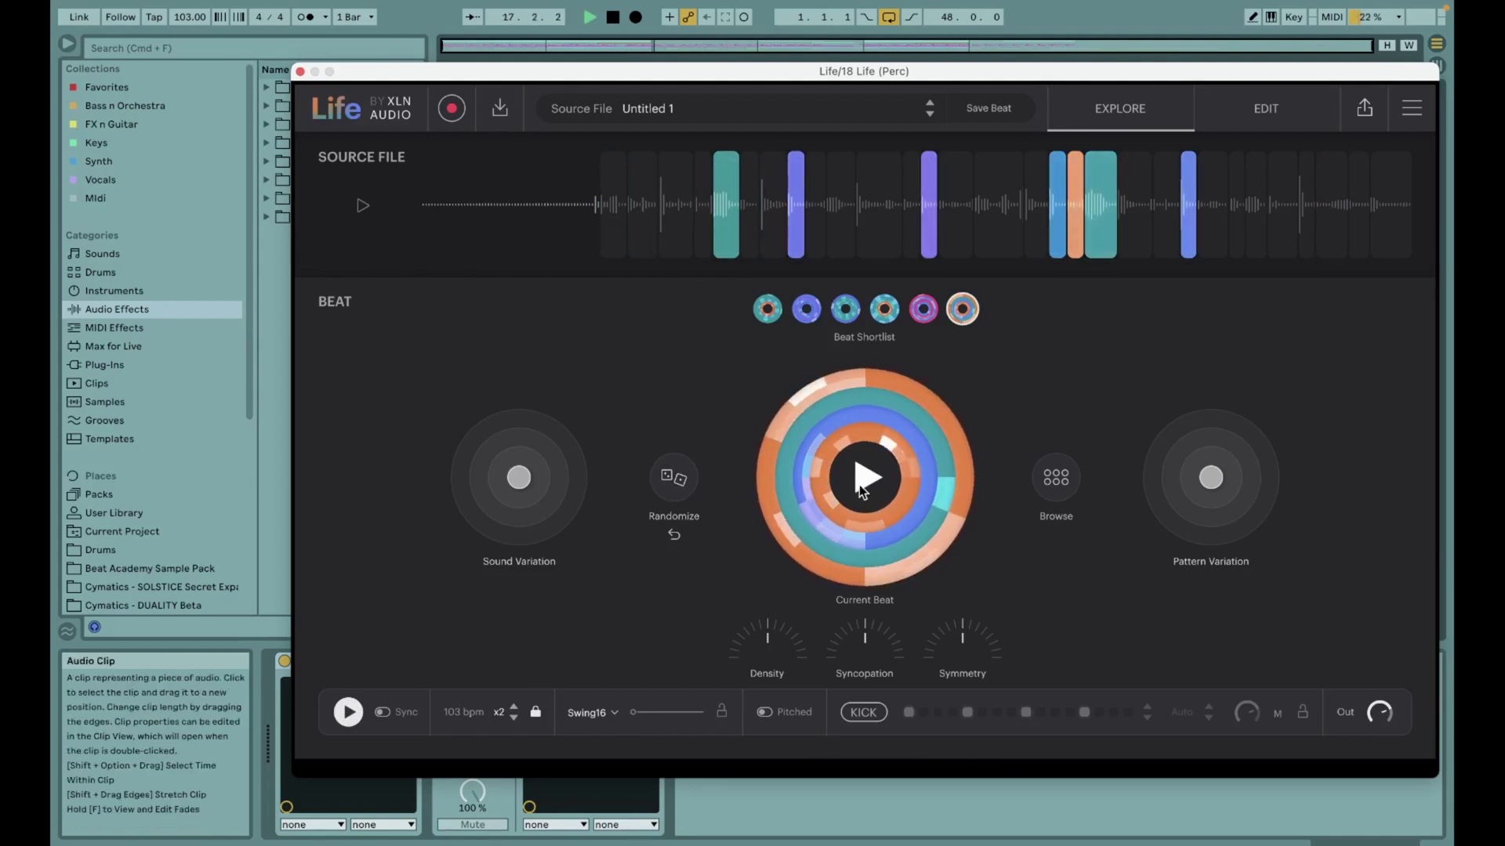
key(space)
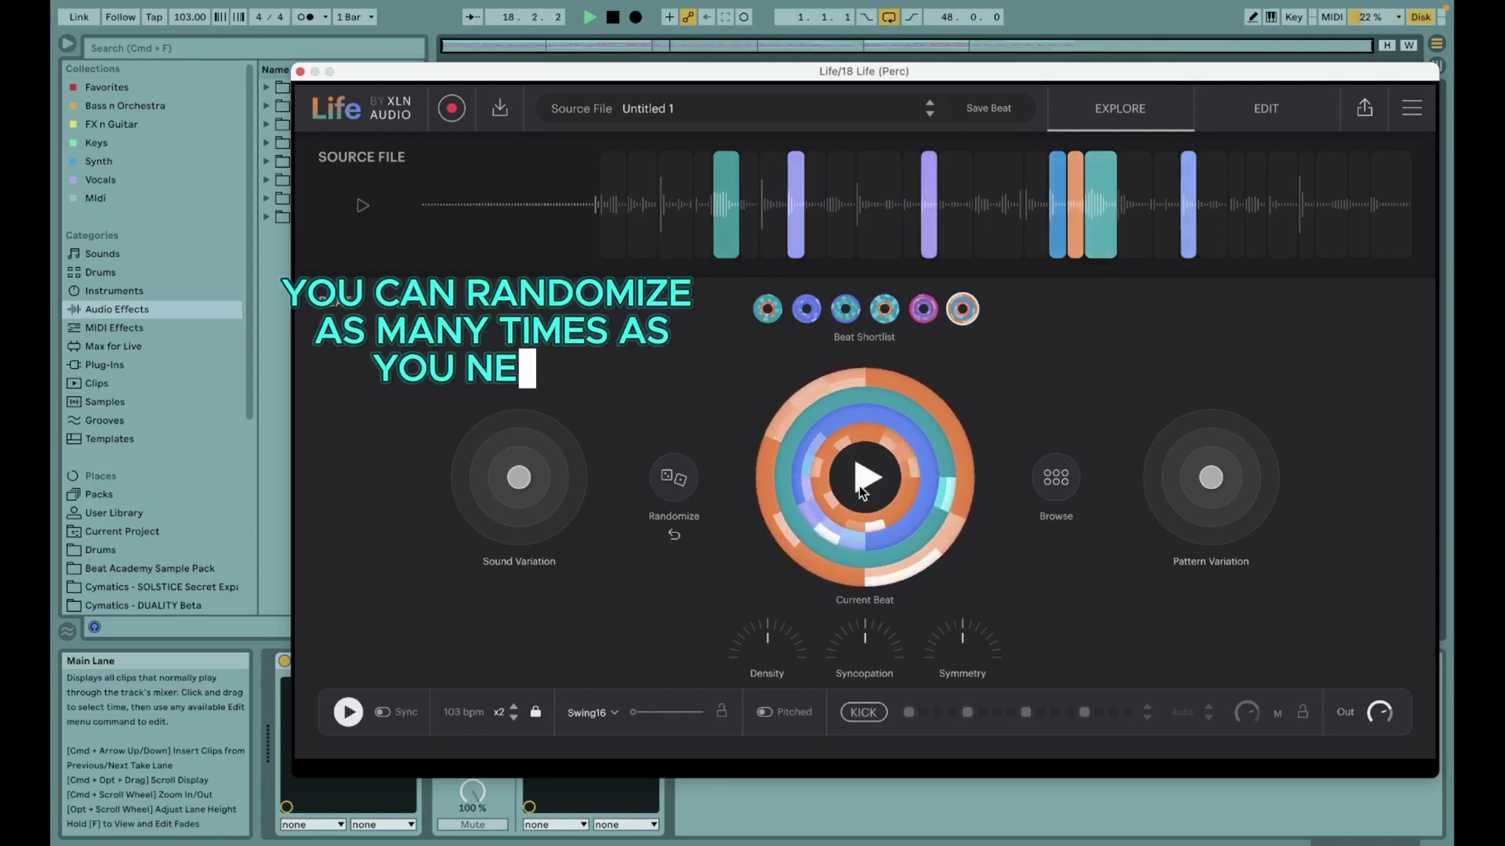
mouse_move(510, 245)
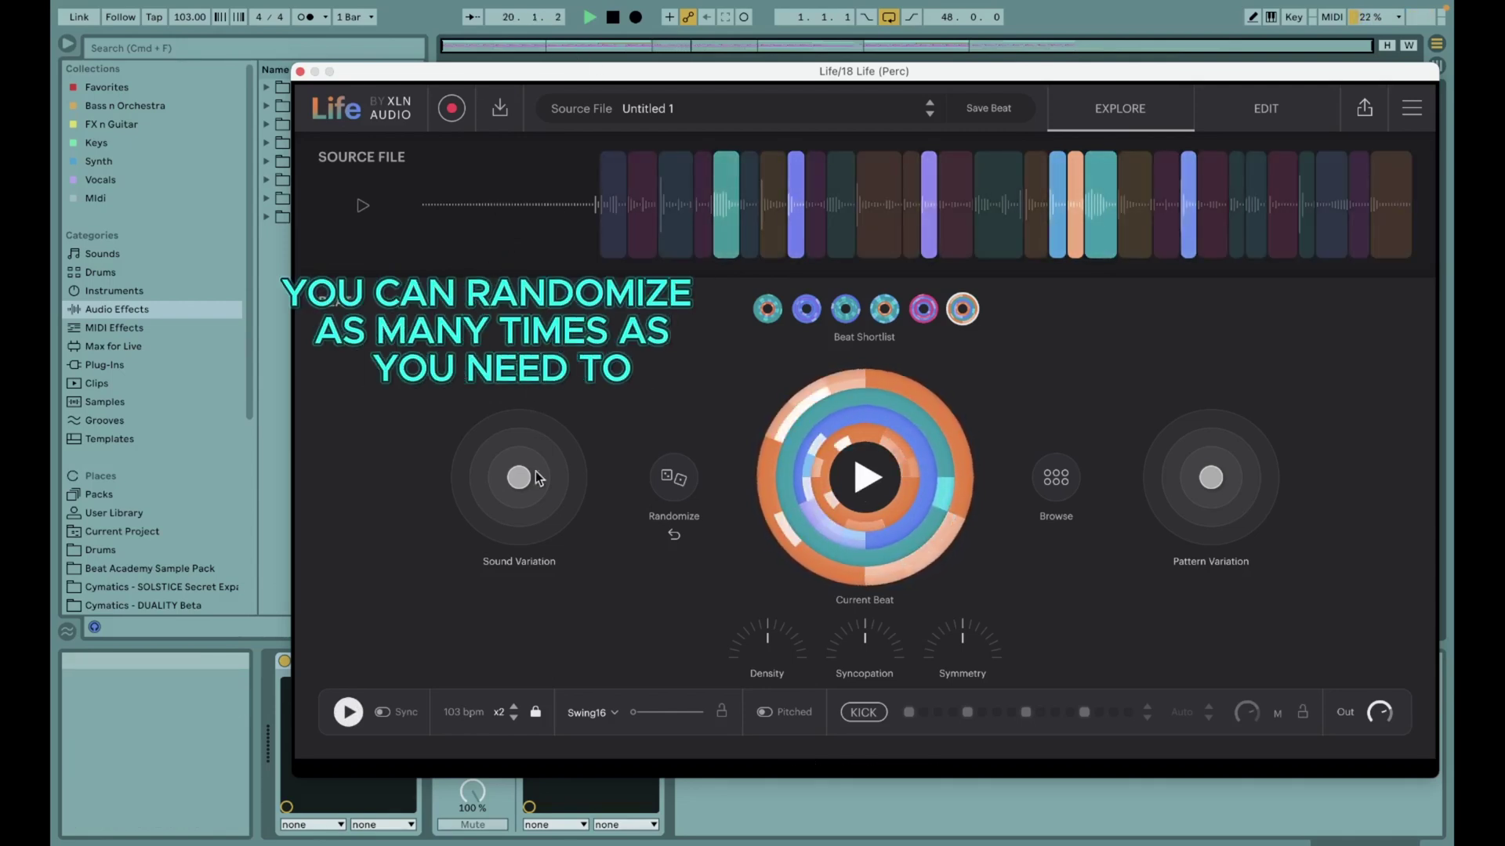
click(513, 718)
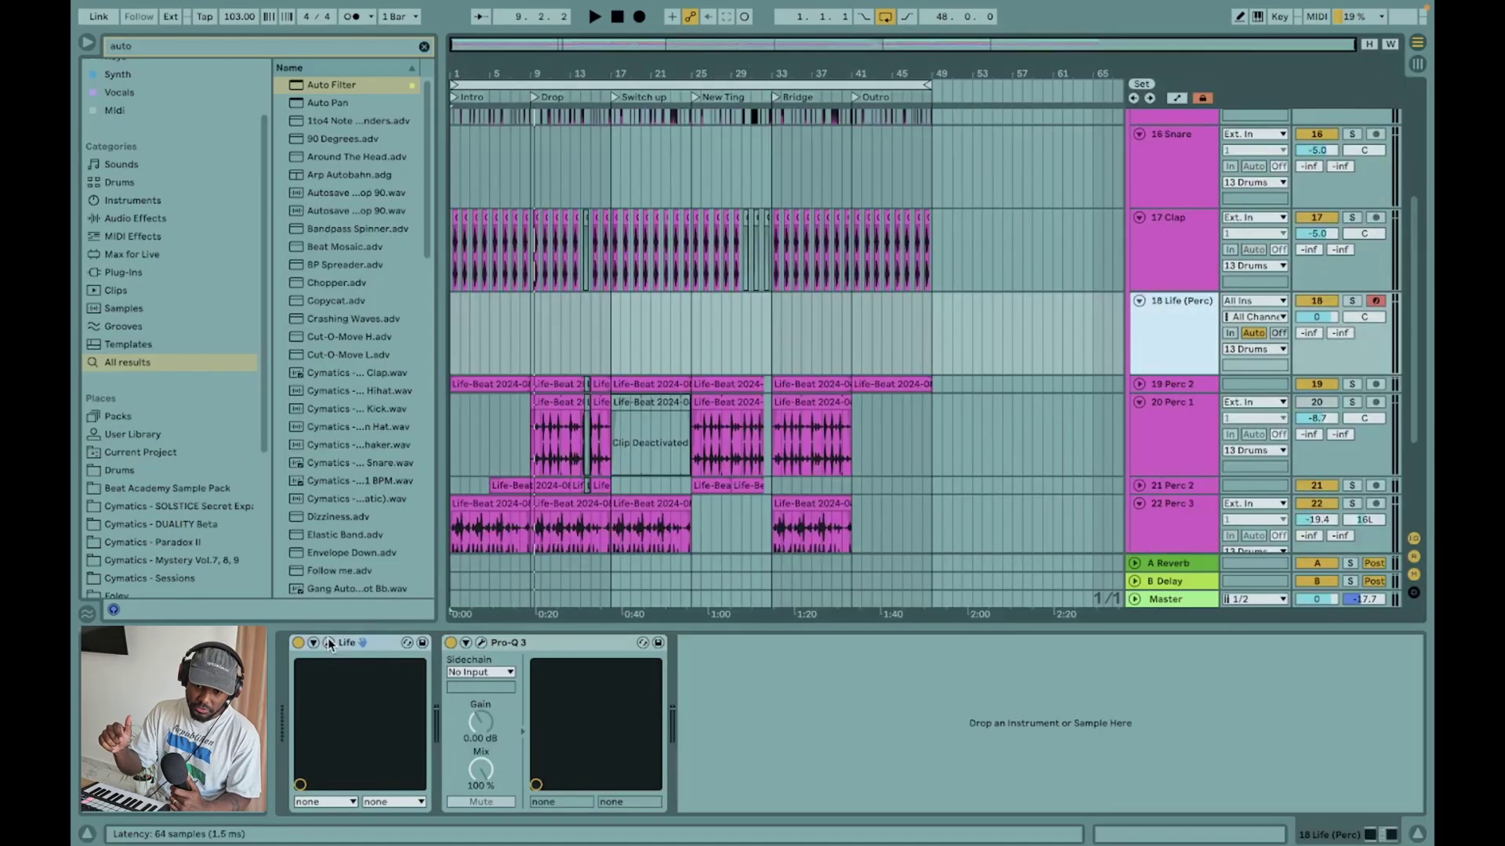
- Reopen Life on 18 Life (Perc) and compare the beats in its Beat Shortlist, ending on the pink fifth beat
click(328, 643)
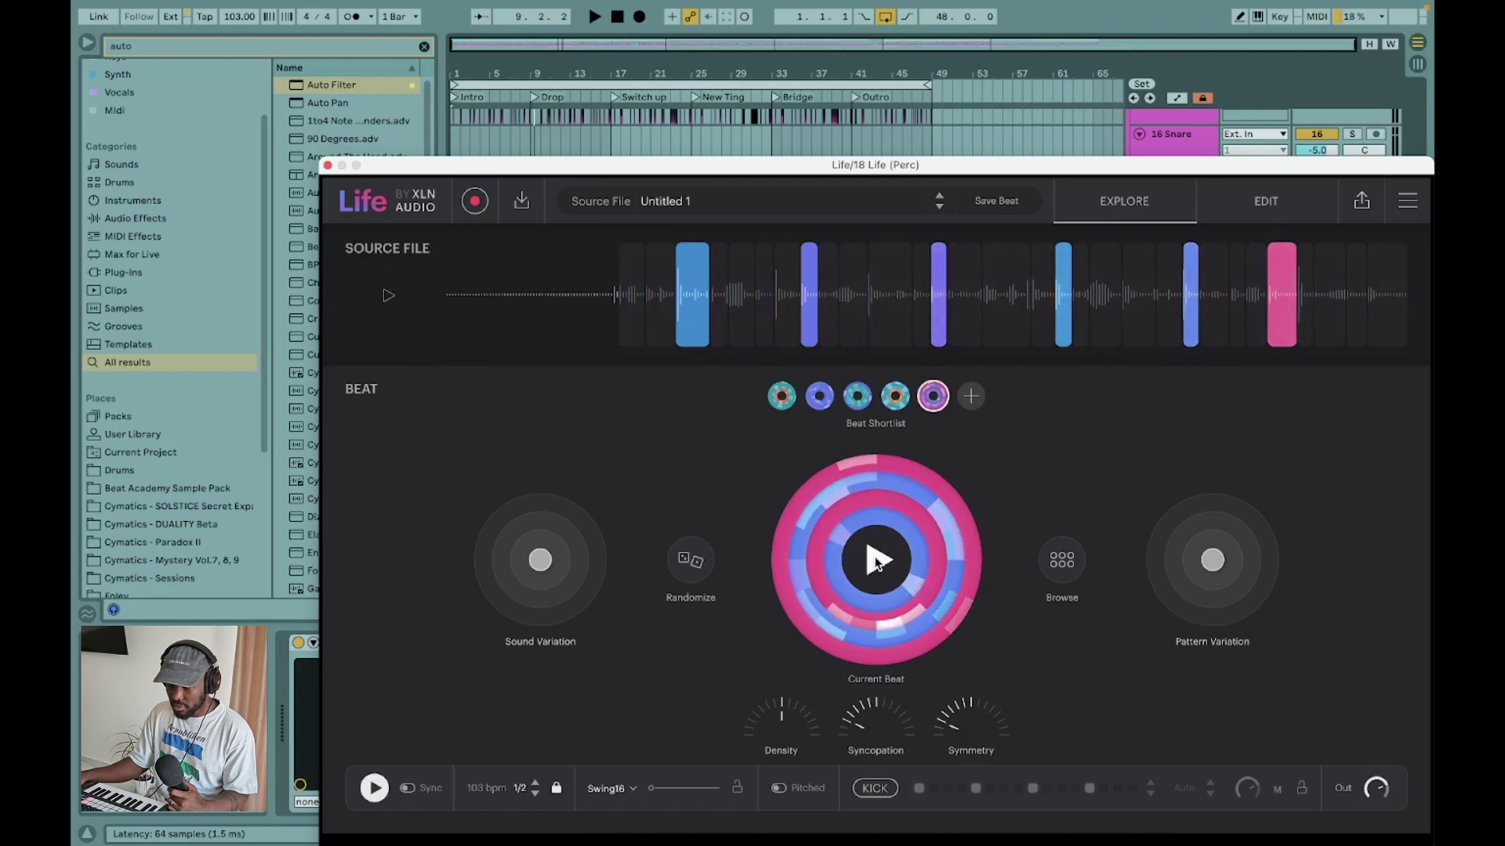
click(895, 400)
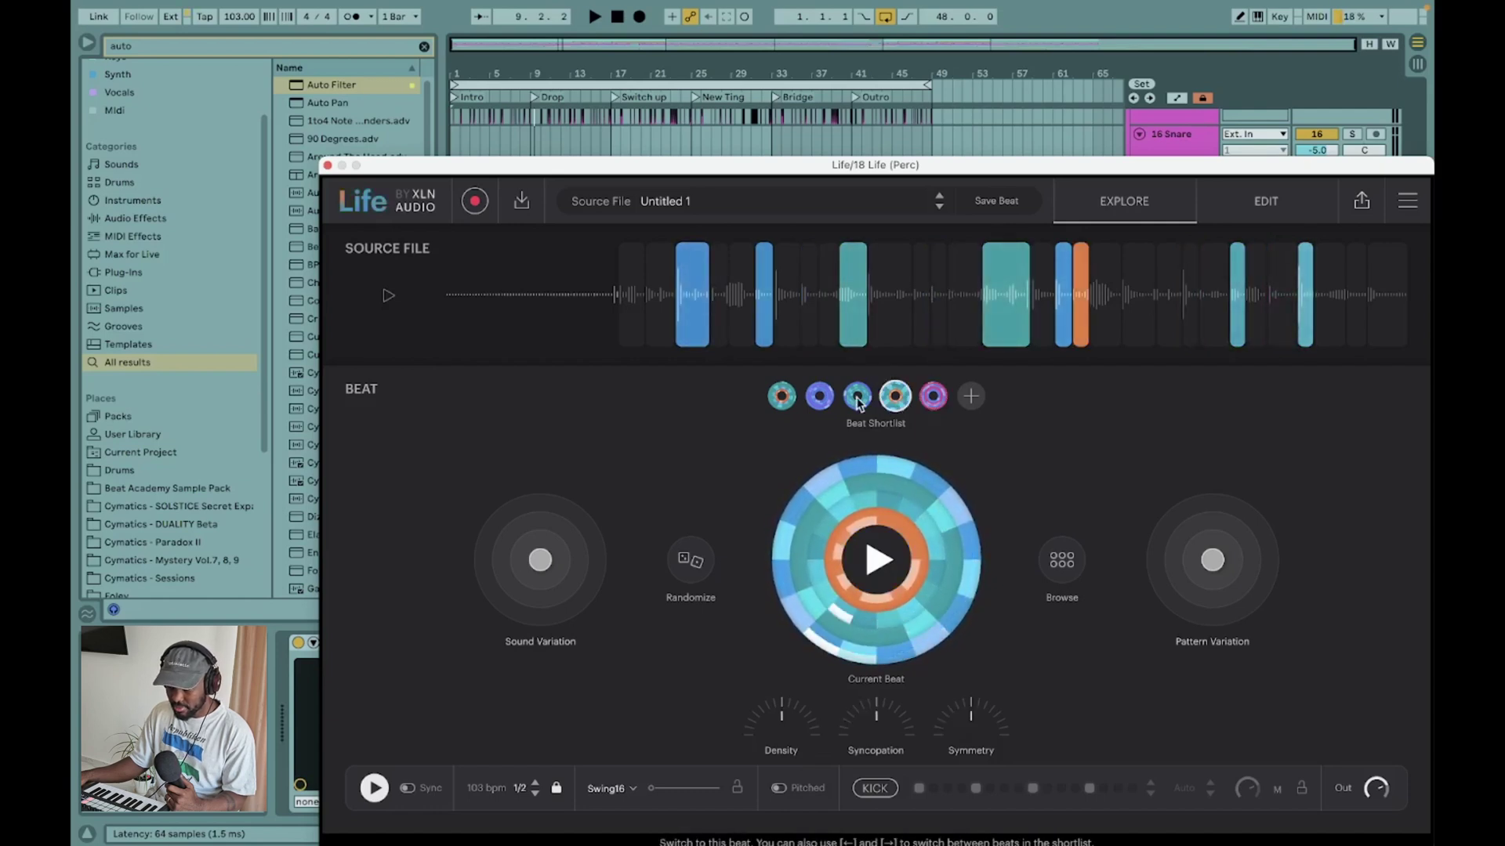
click(857, 398)
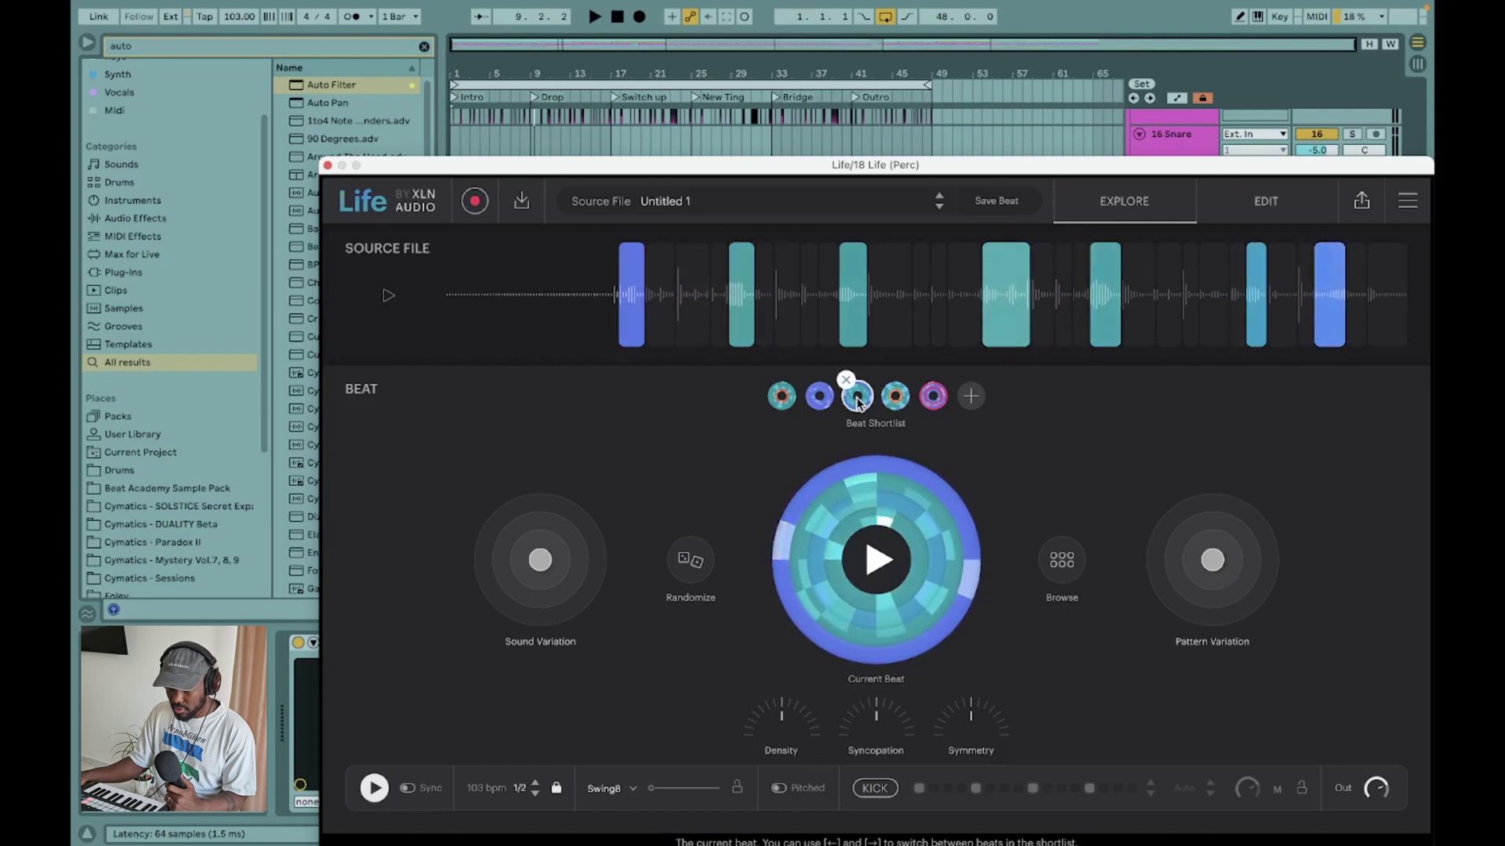
click(822, 398)
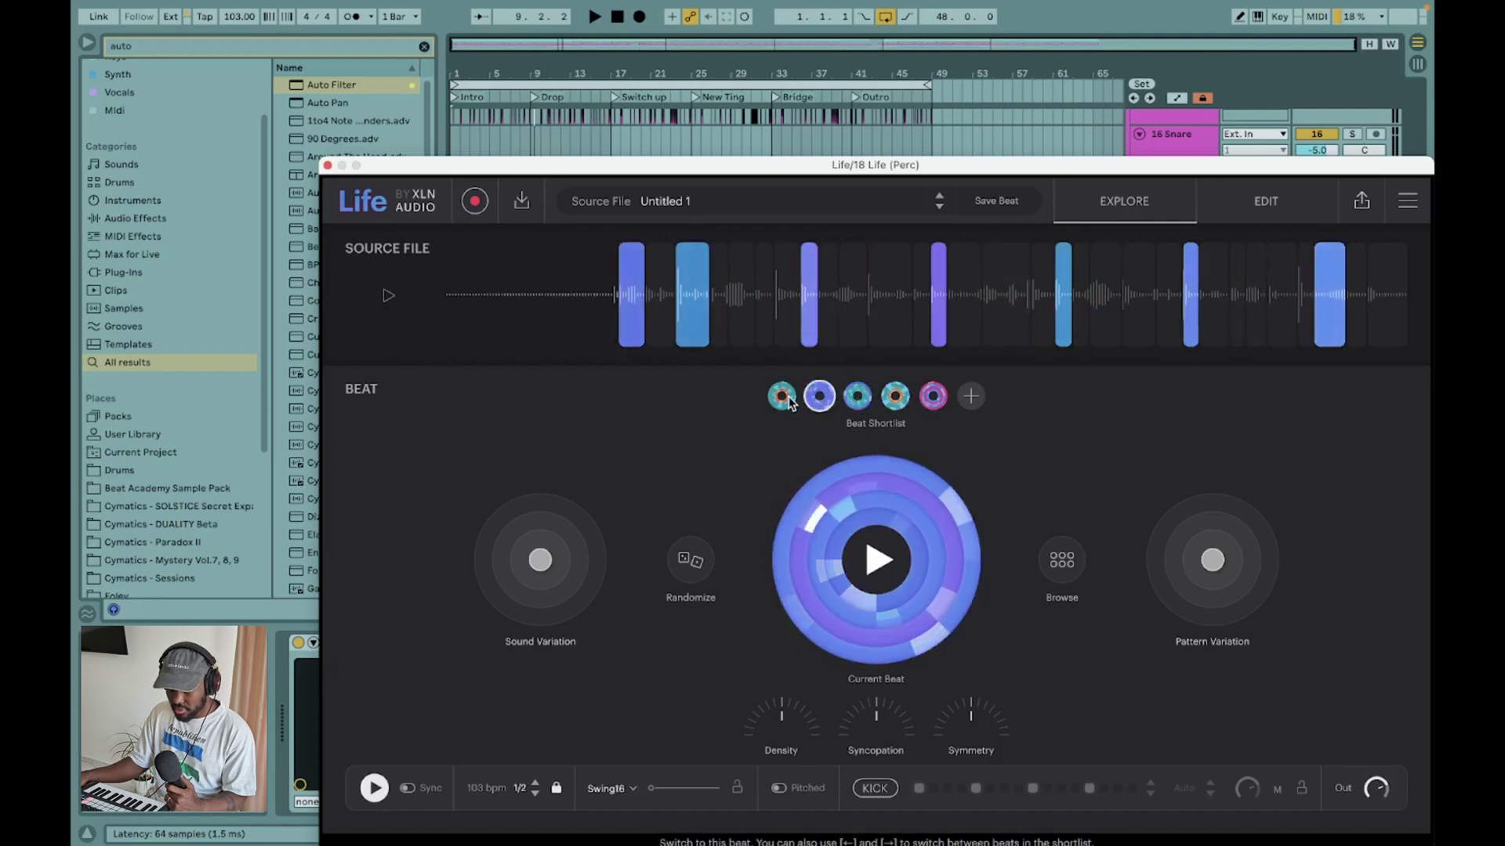
click(783, 397)
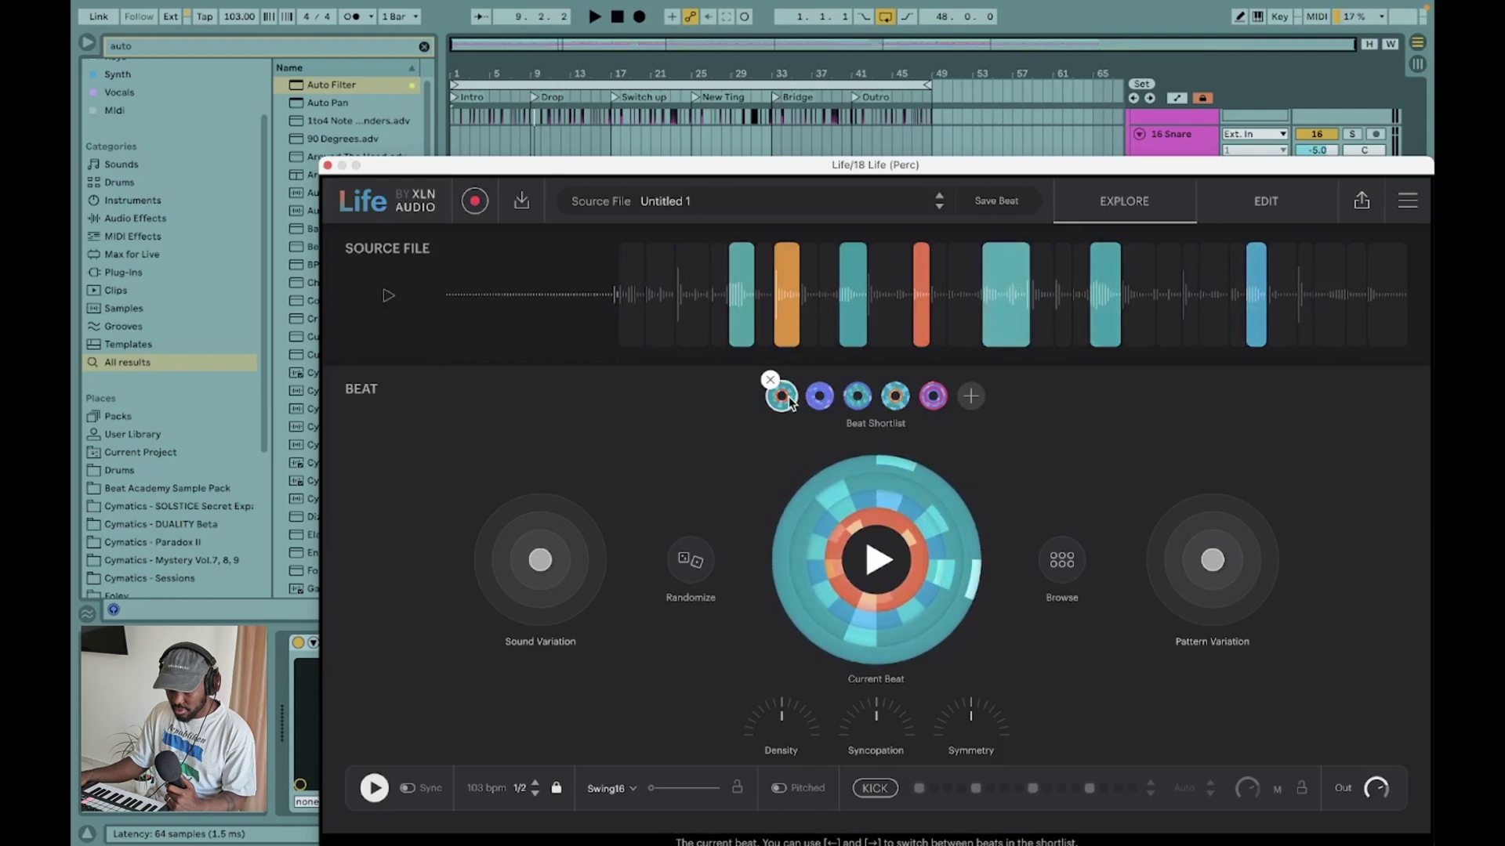
key(Left)
- Move the Life window aside, hide it and play the song with 22 Perc 3 soloed
drag(519, 164, 452, 31)
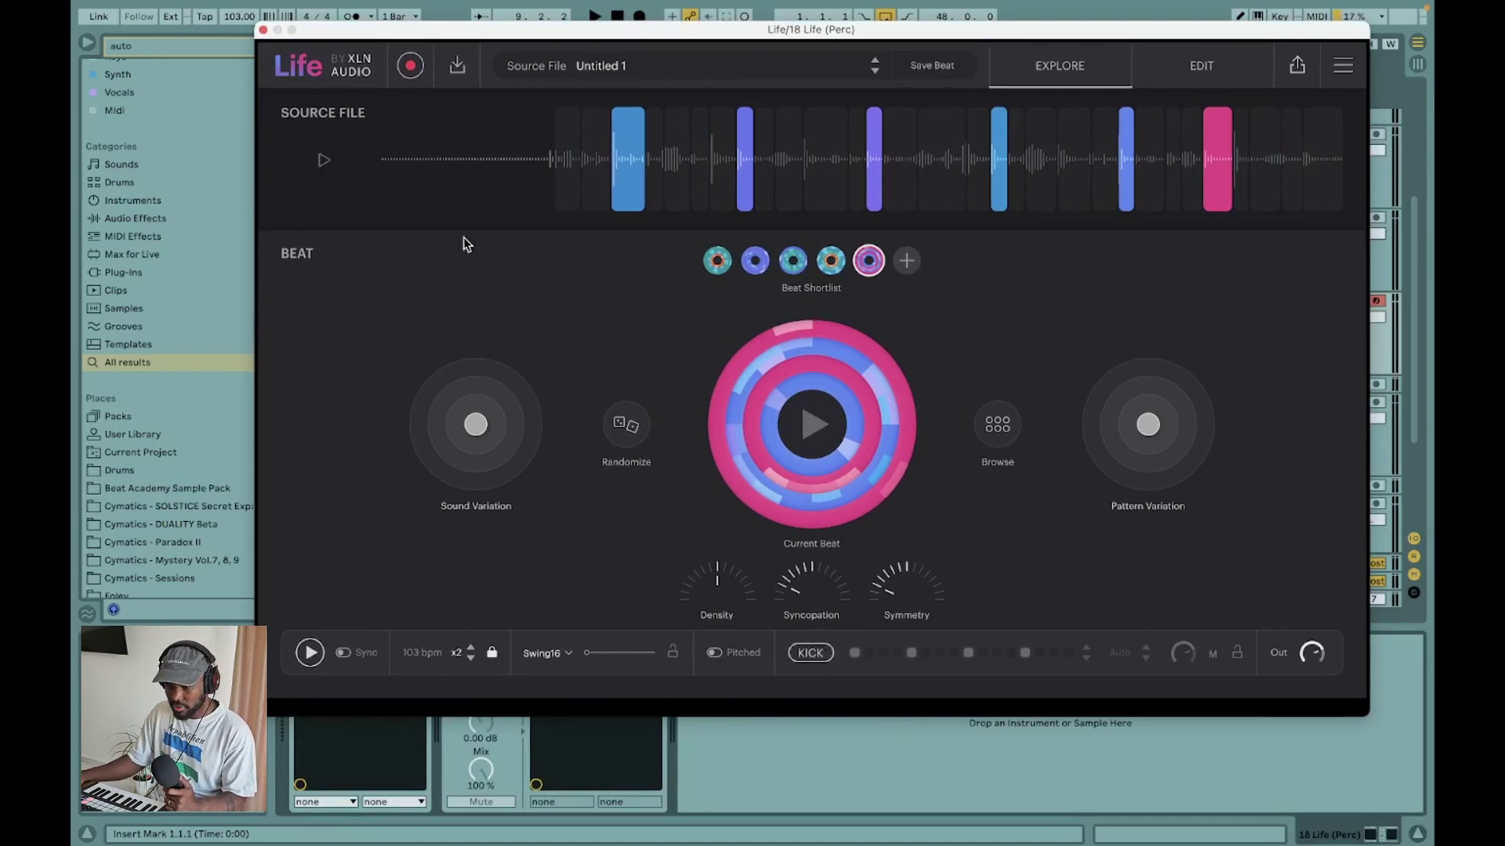
key(super+alt+p)
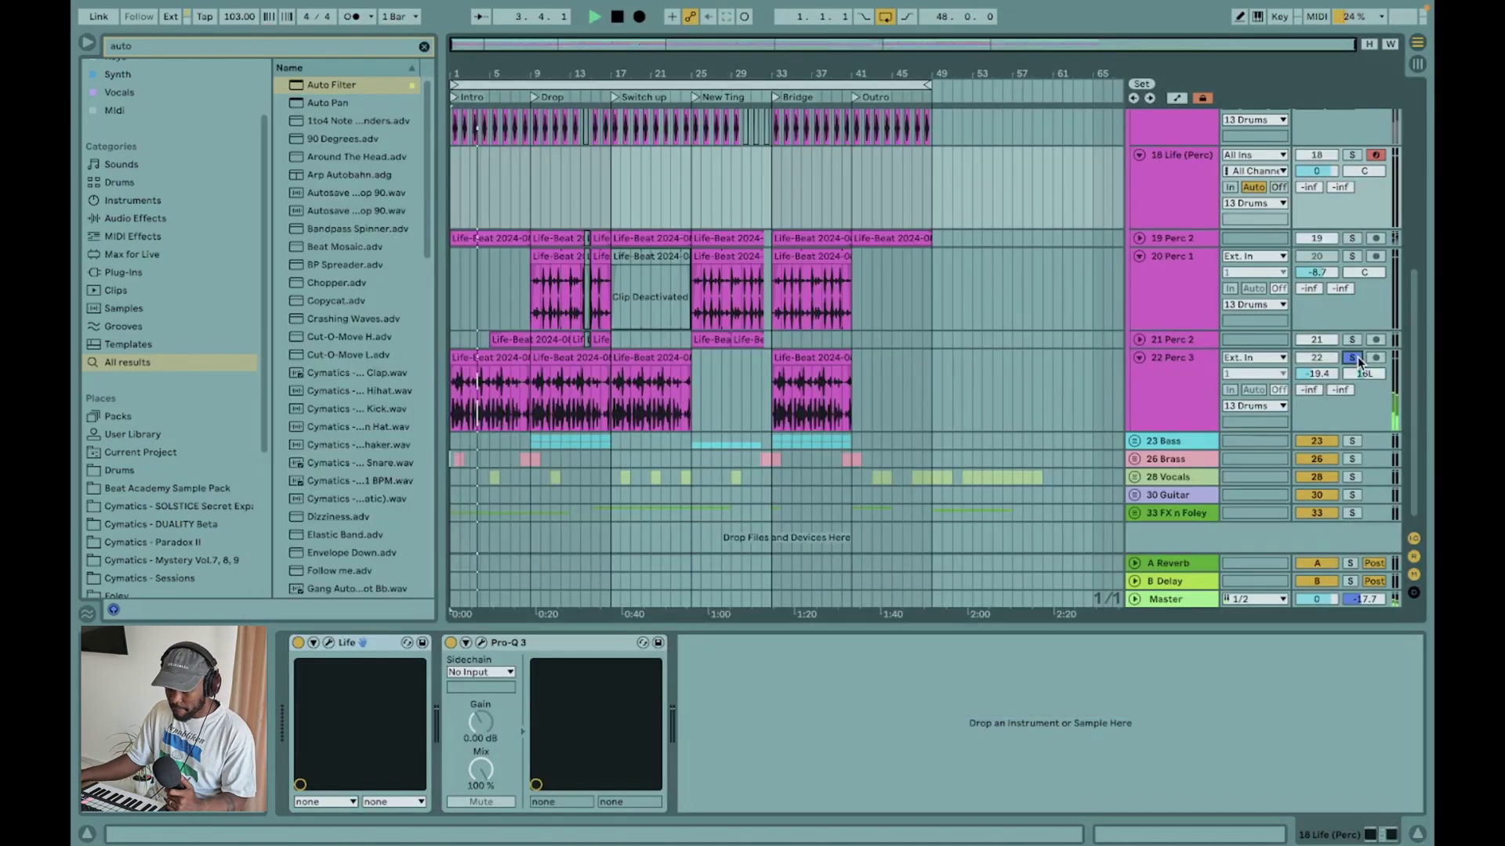
- Unsolo 22 Perc 3, expand 21 Perc 2 and listen to that track soloed before bringing back the full mix
click(1357, 359)
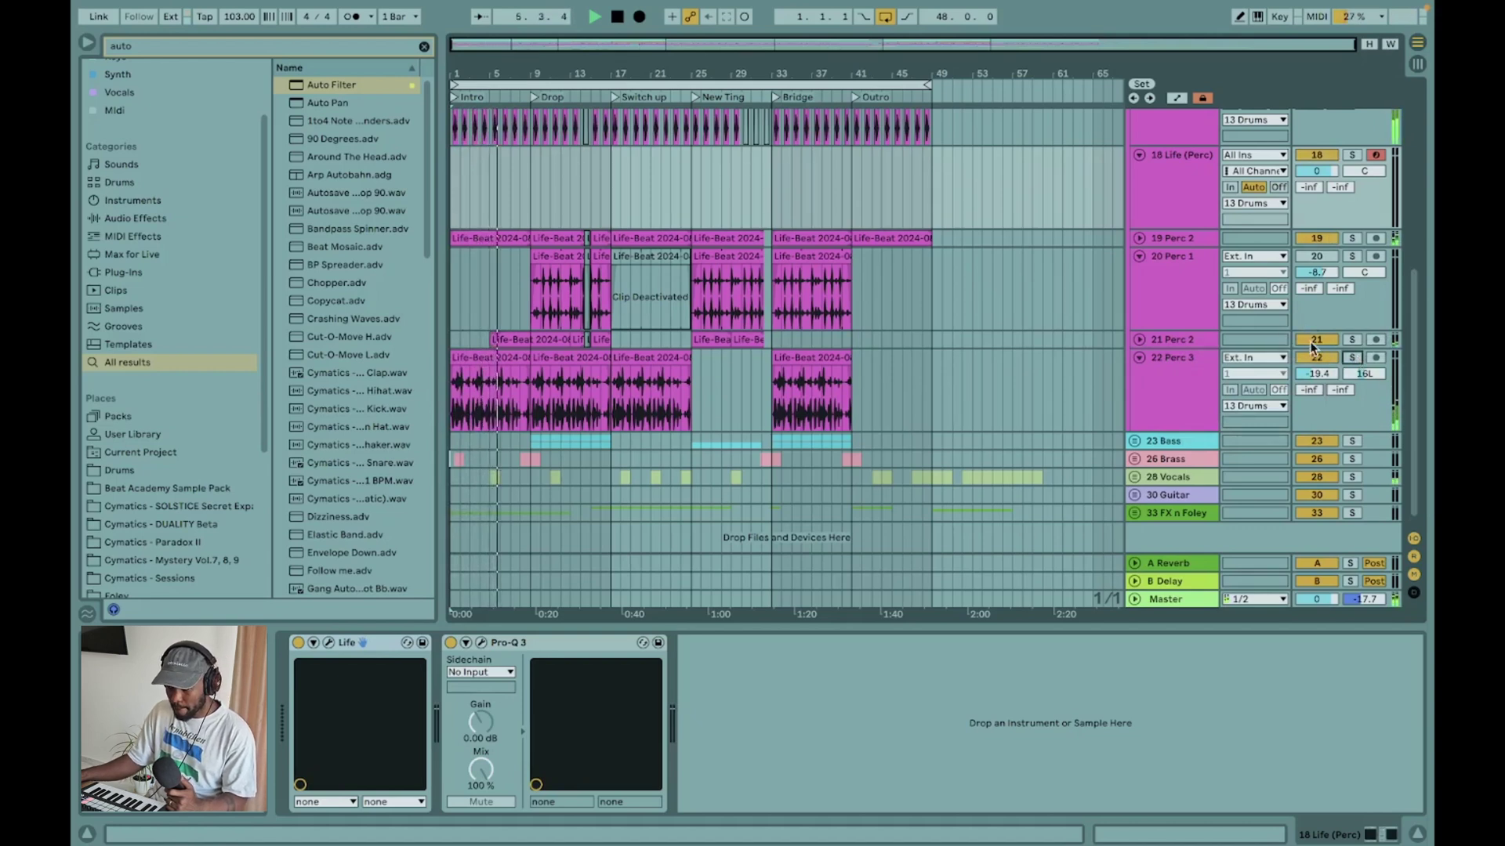
click(1139, 339)
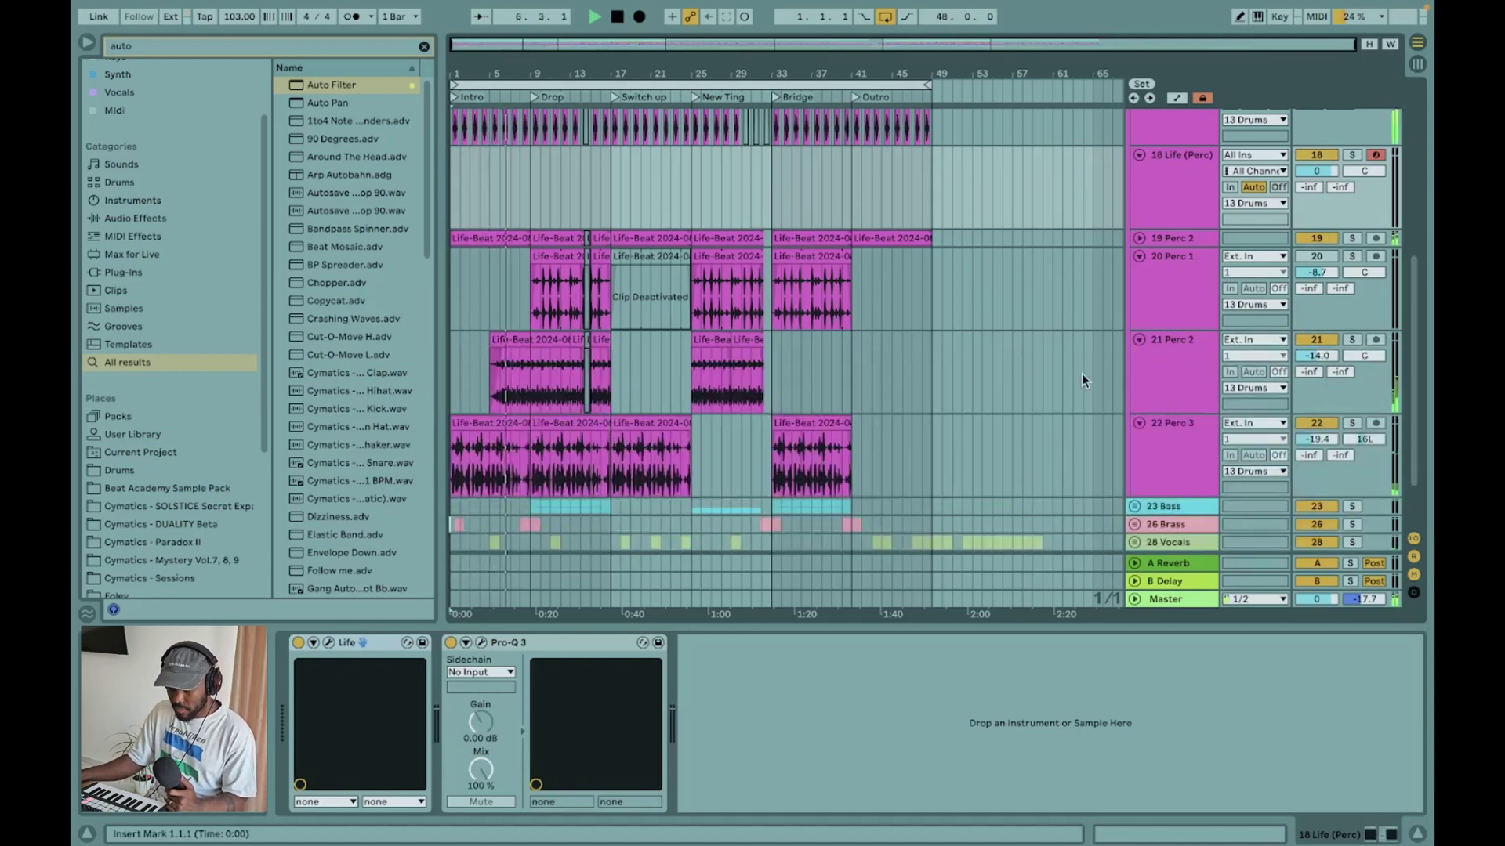
click(1352, 339)
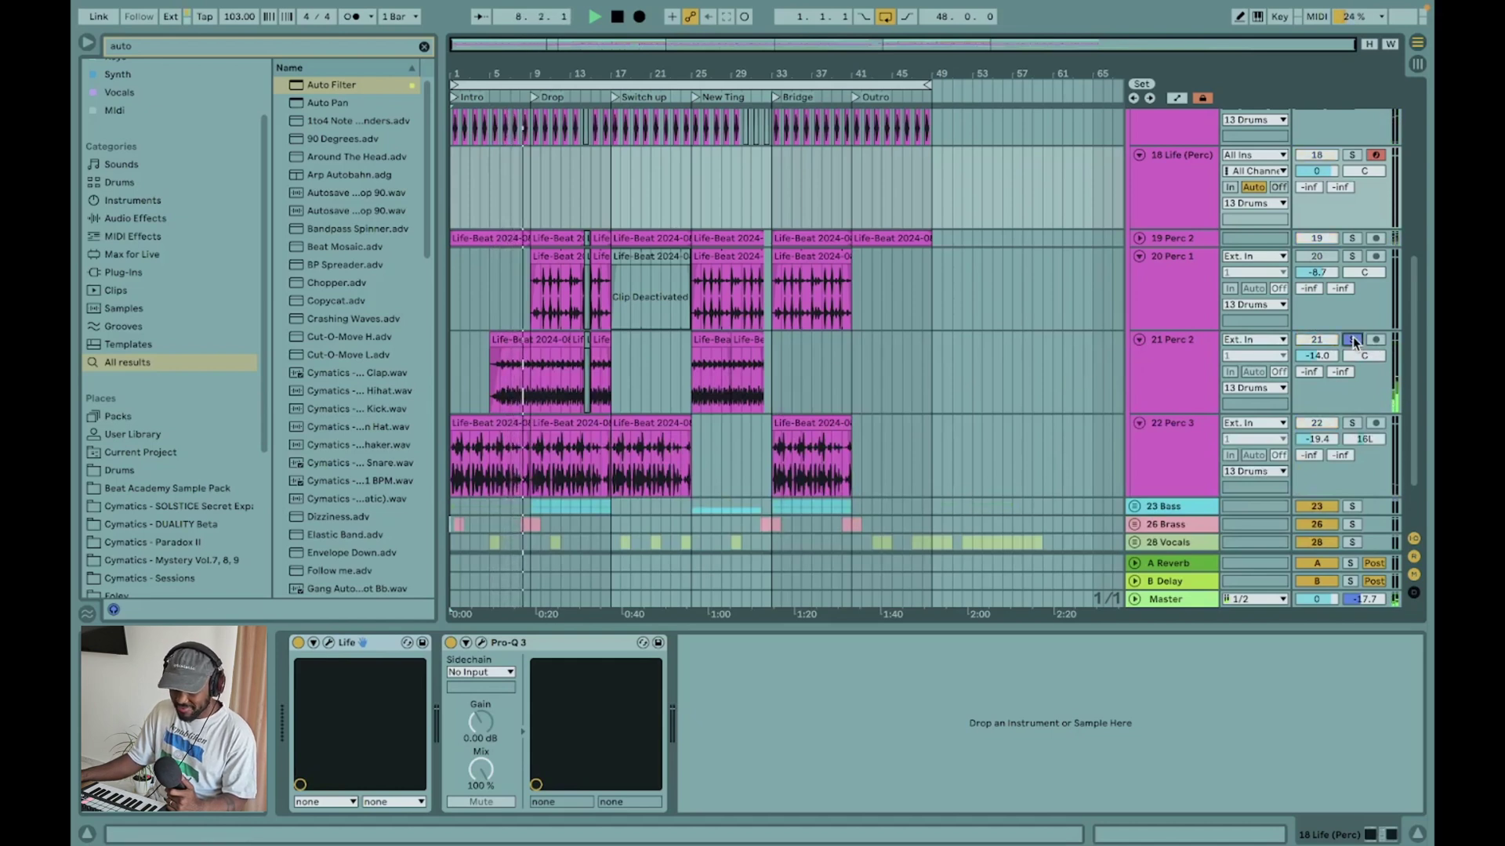
click(1353, 340)
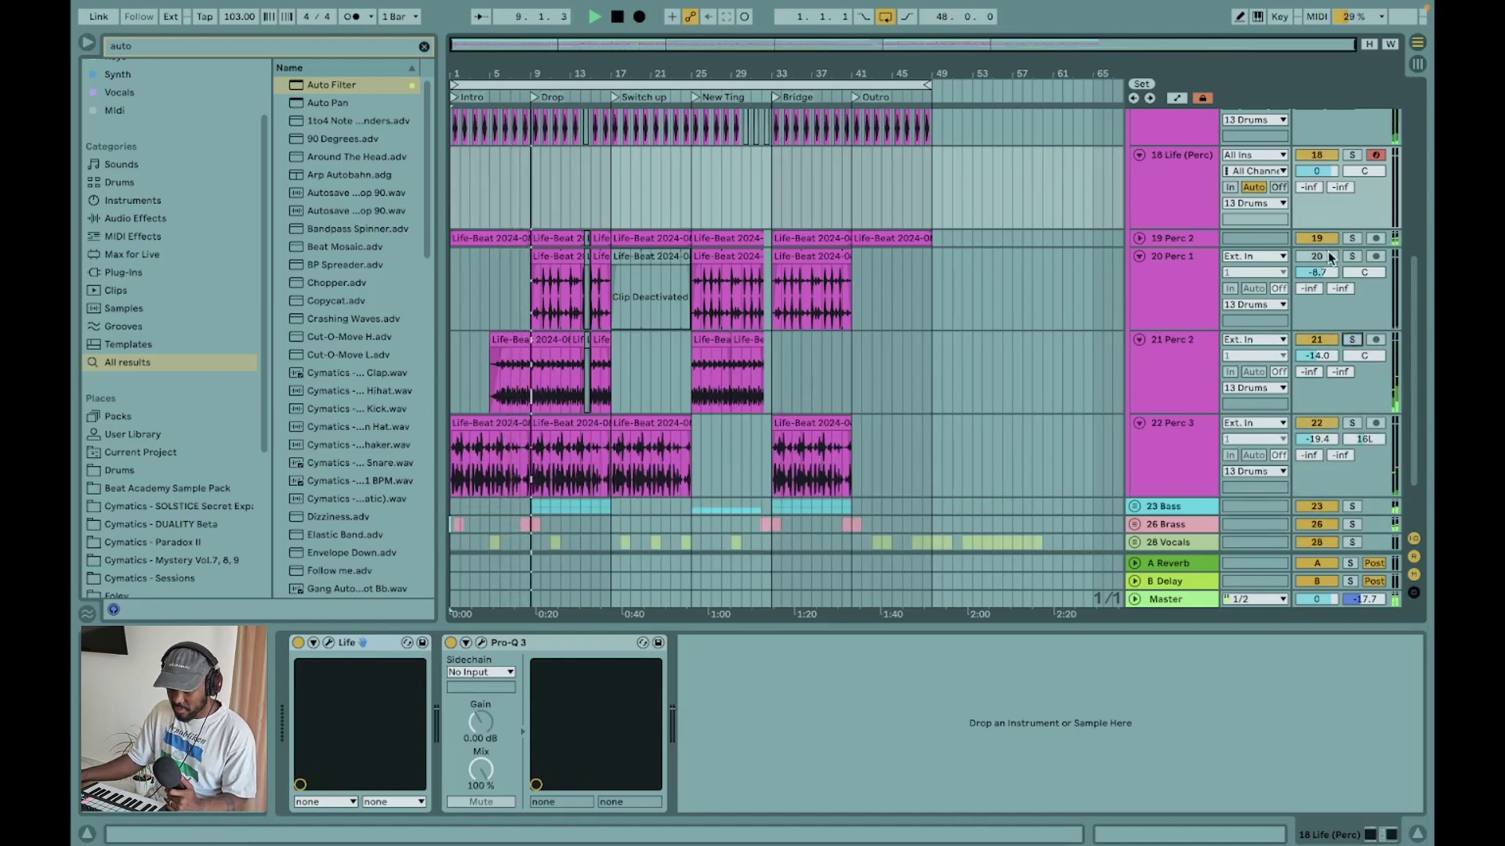
- Listen to 20 Perc 1 and 19 Perc 2 soloed one after the other, and stop playback
click(1351, 257)
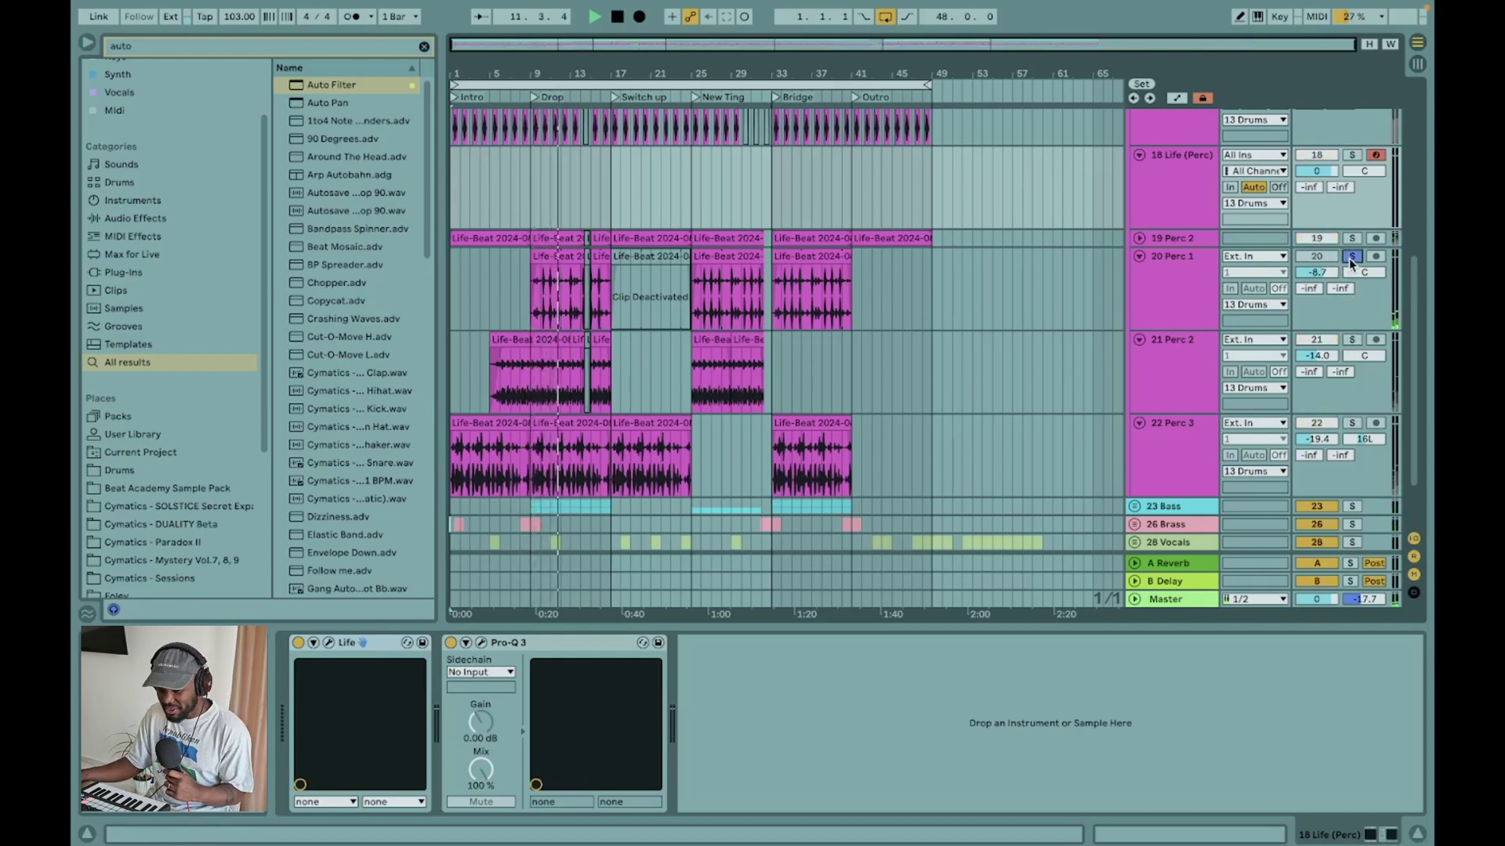
click(1349, 257)
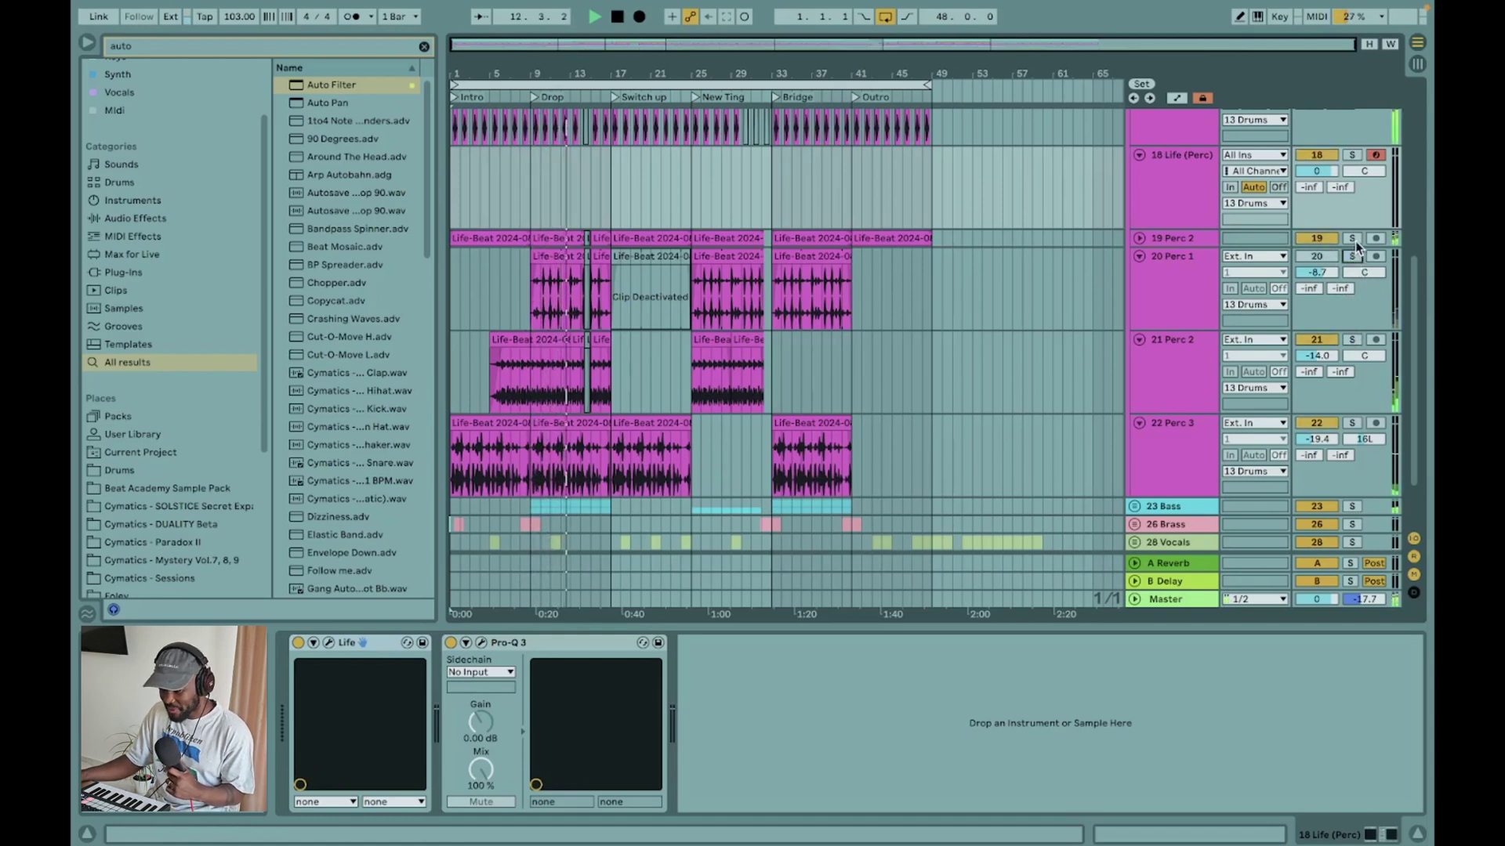
click(1355, 240)
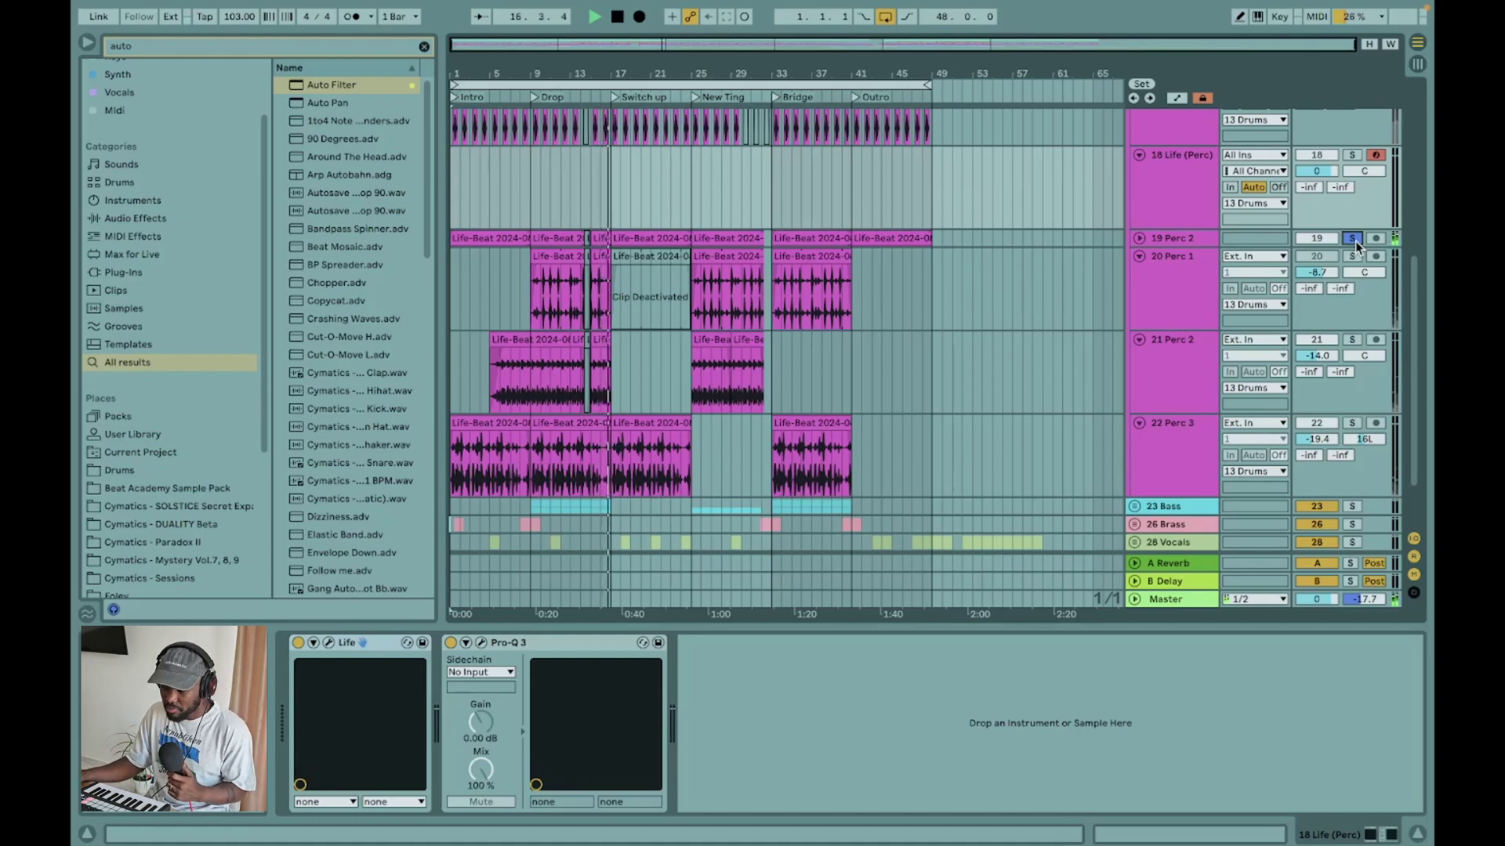
click(1354, 239)
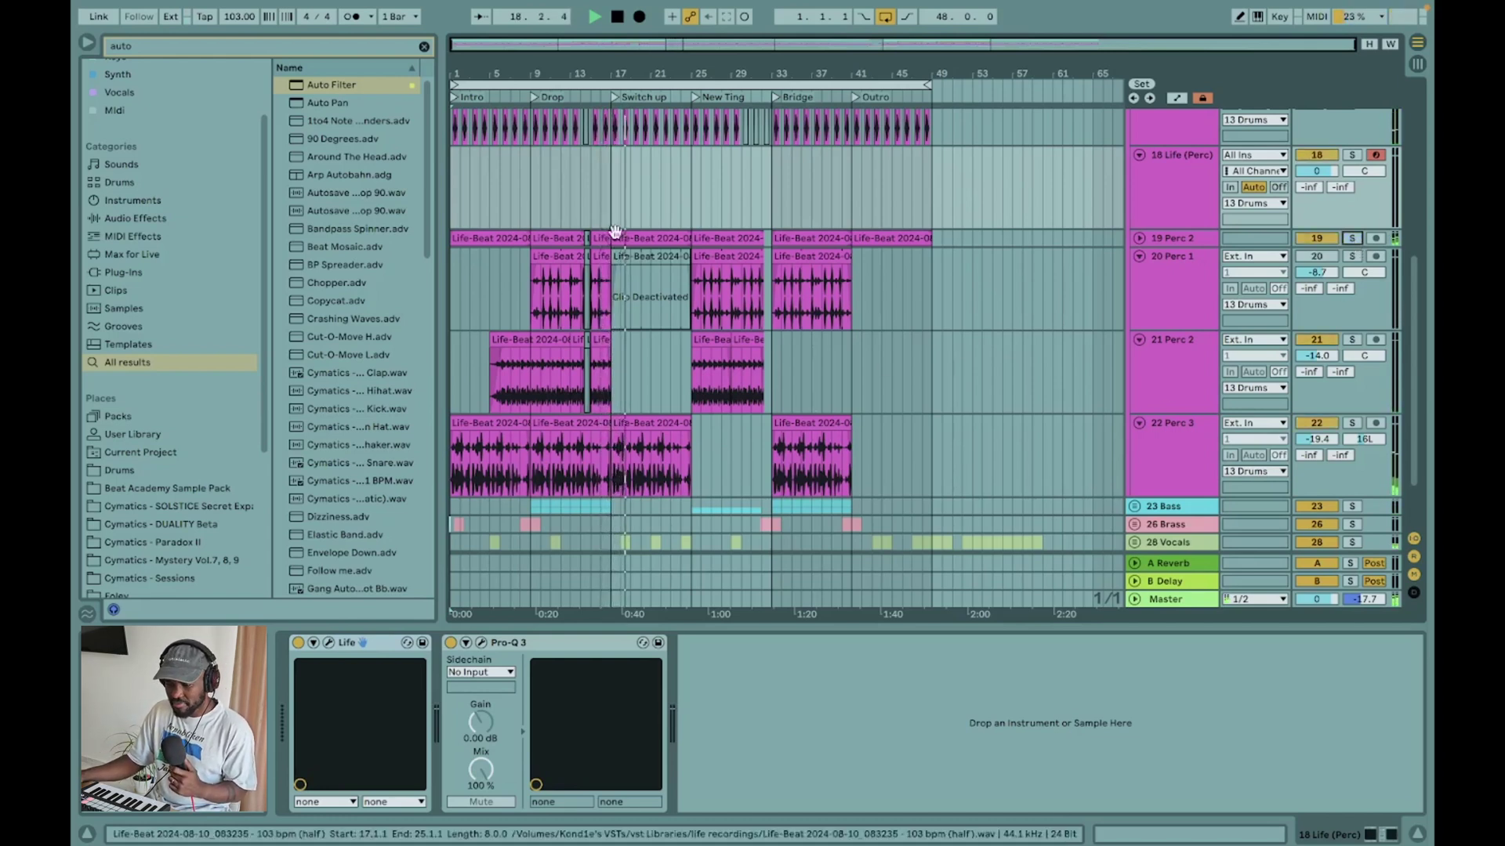
click(618, 17)
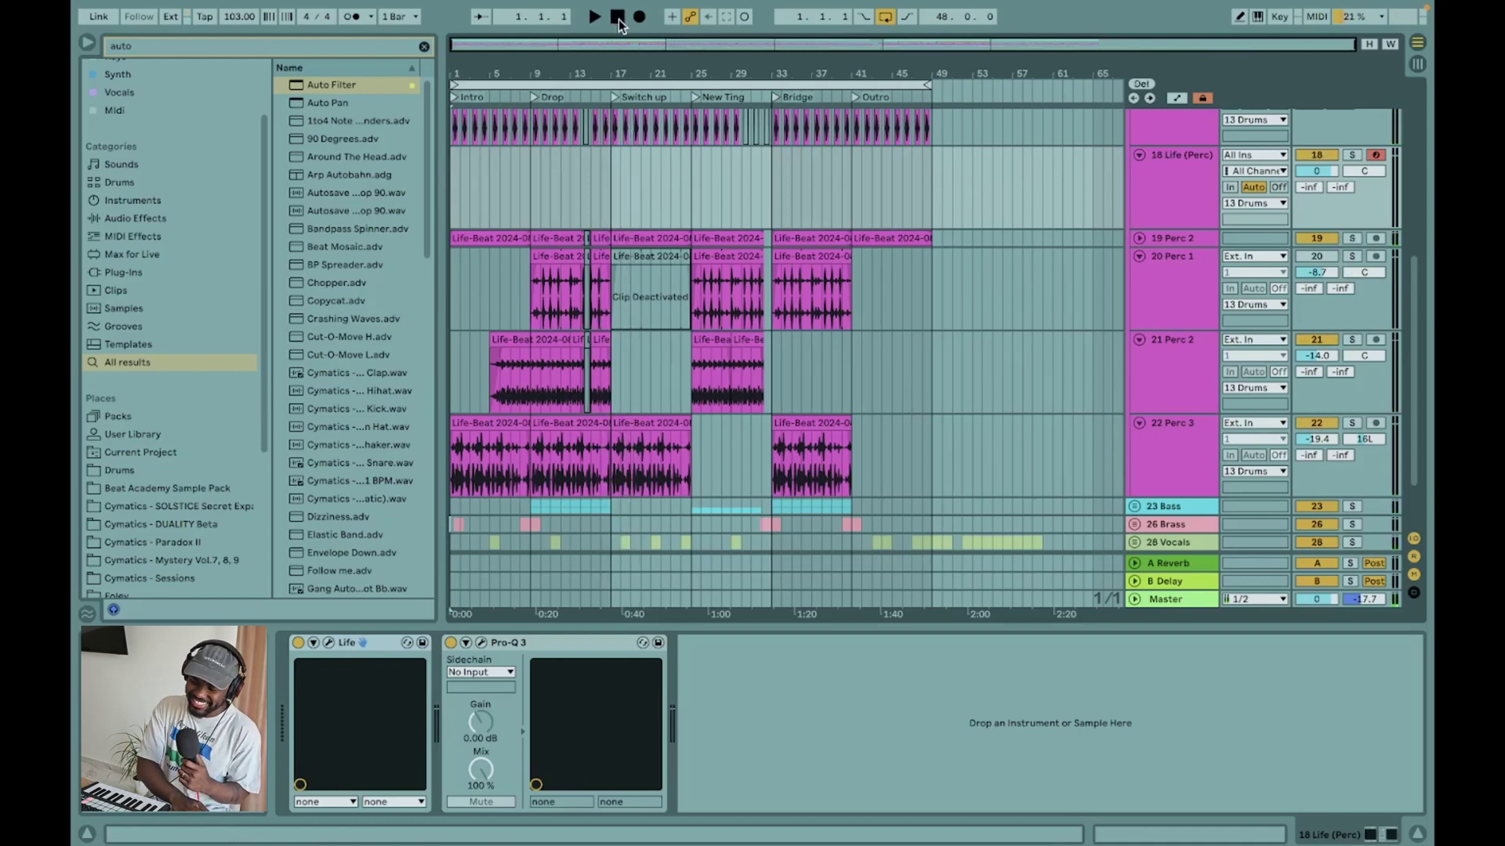
- Play the full mix from the start of the song, and again from the Switch up marker at bar 17
key(space)
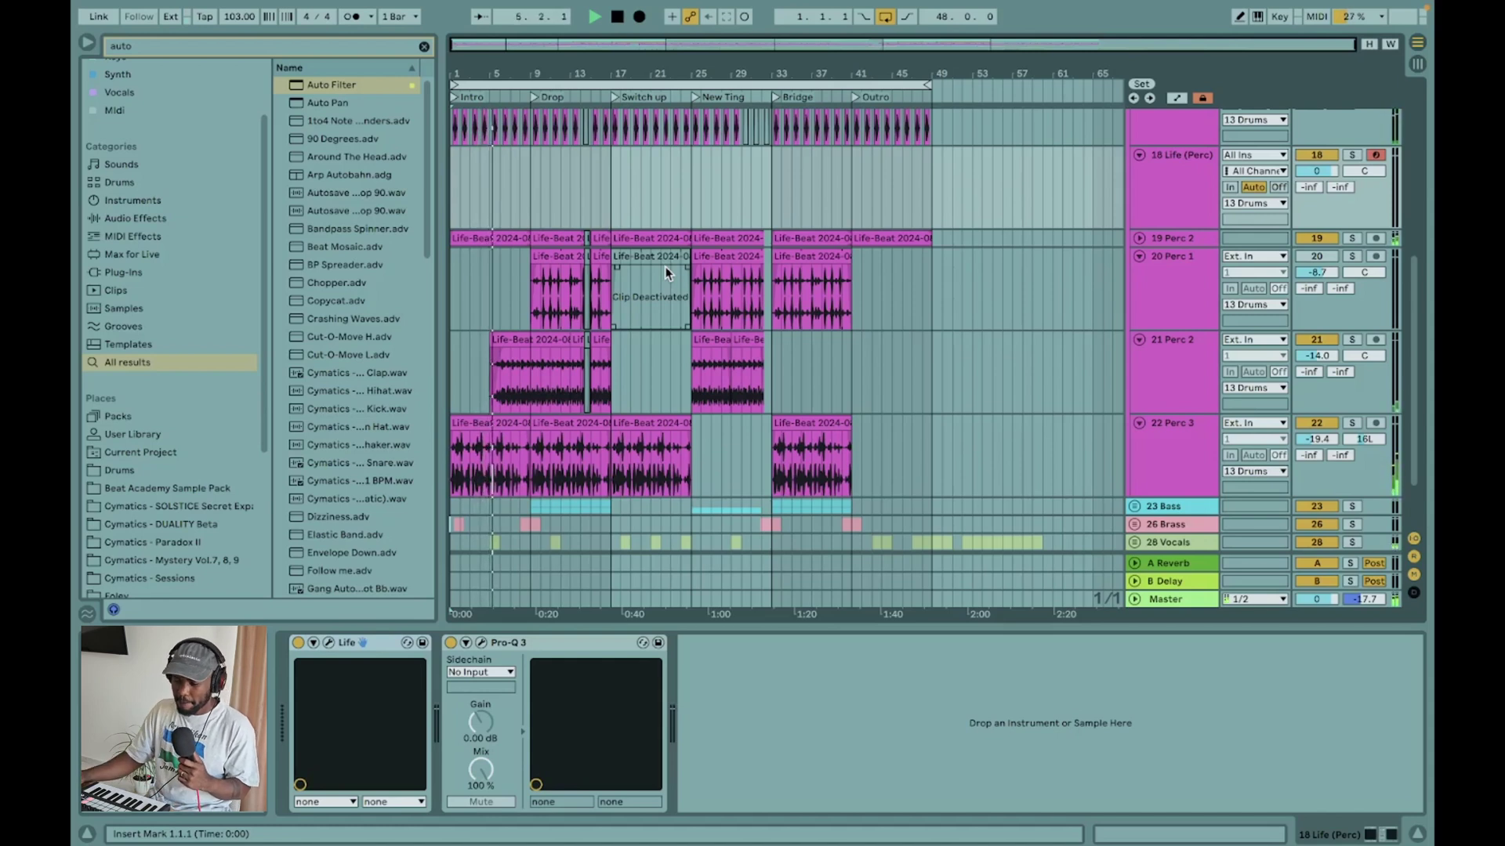
click(779, 309)
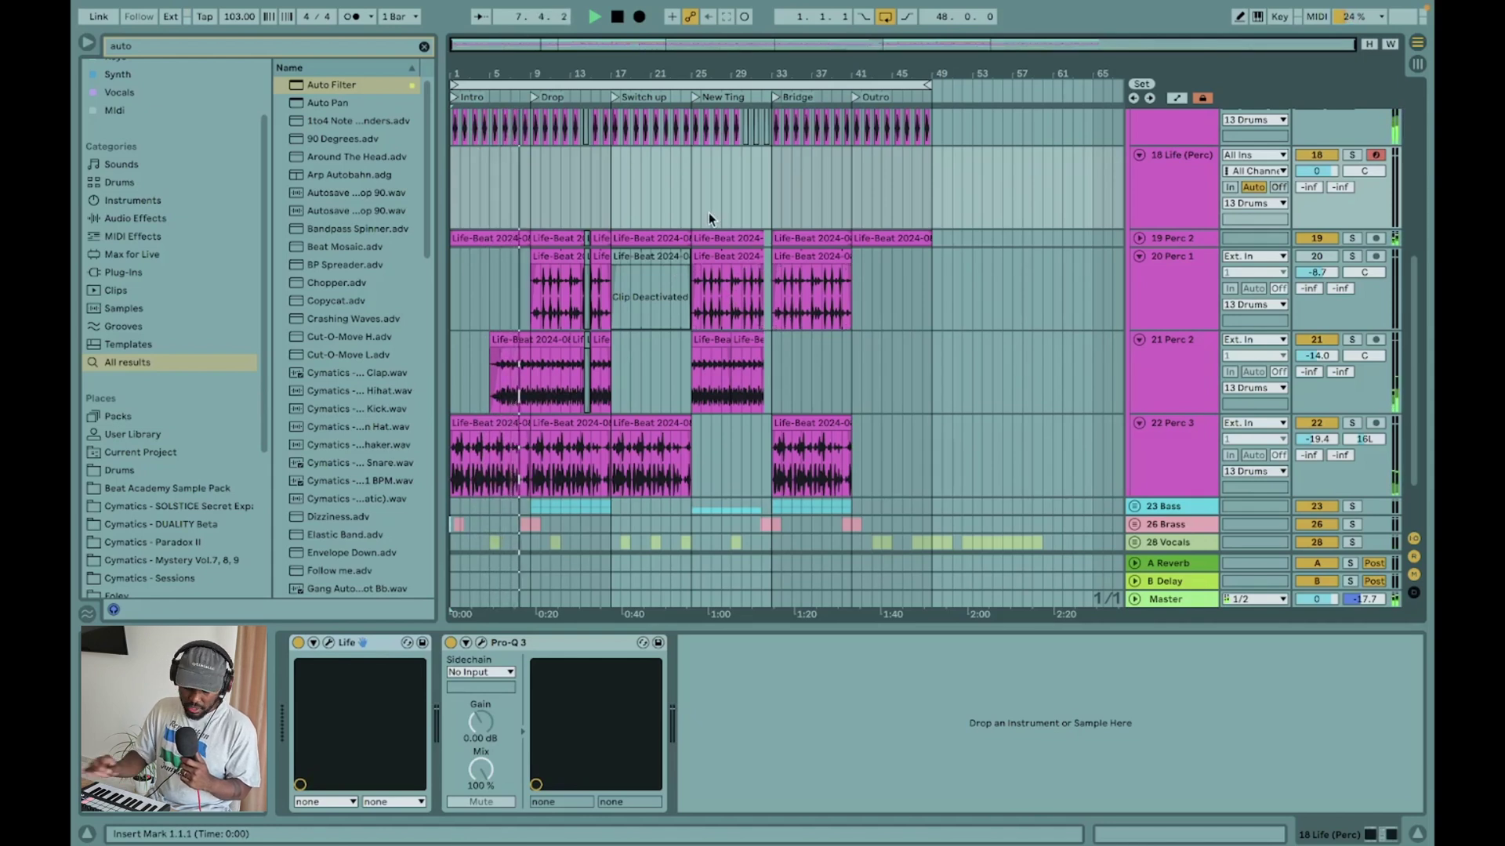
key(space)
click(613, 208)
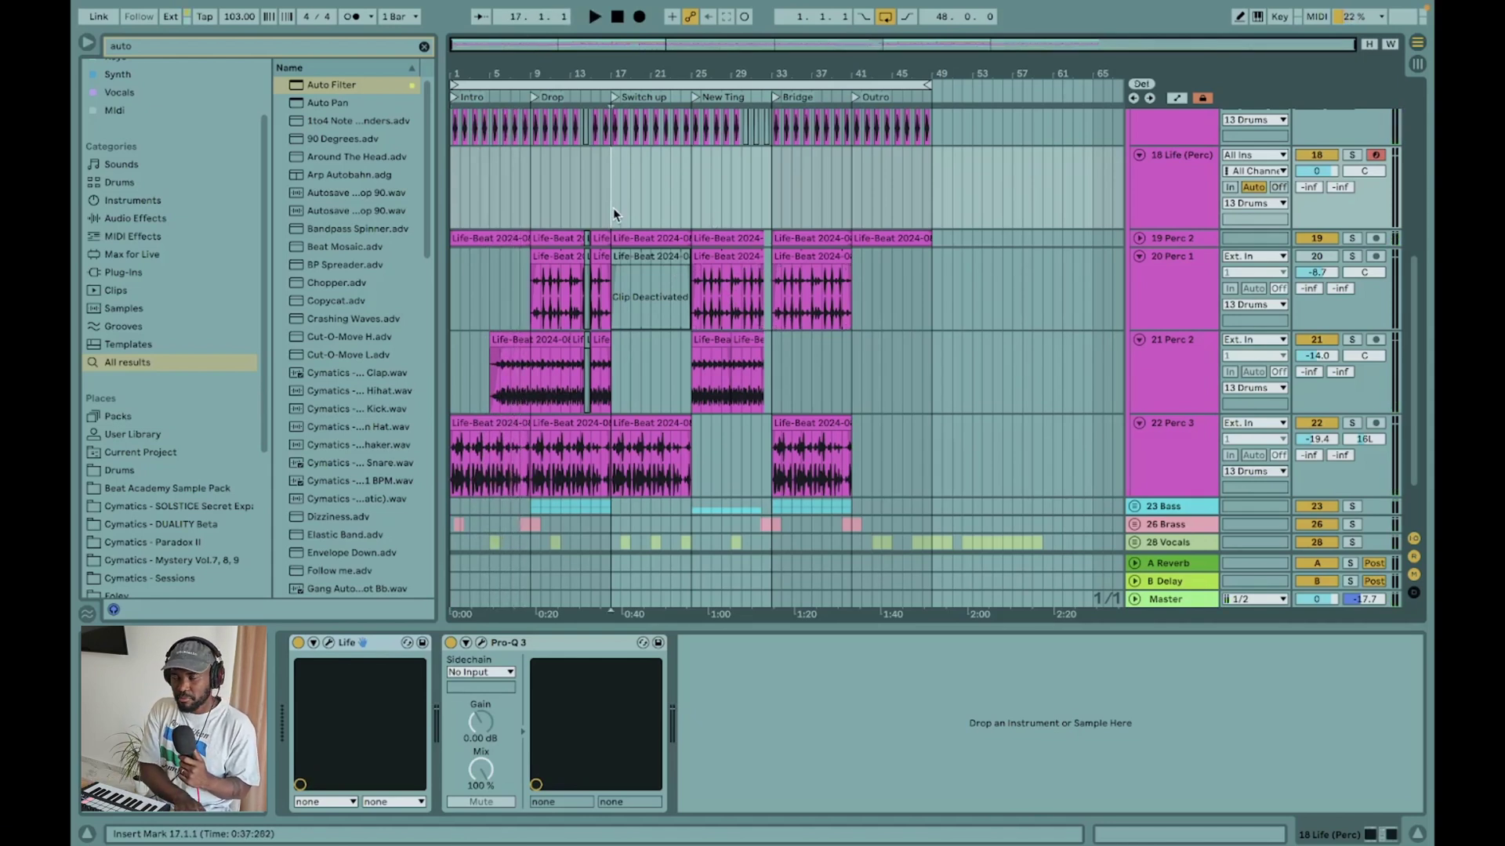
key(space)
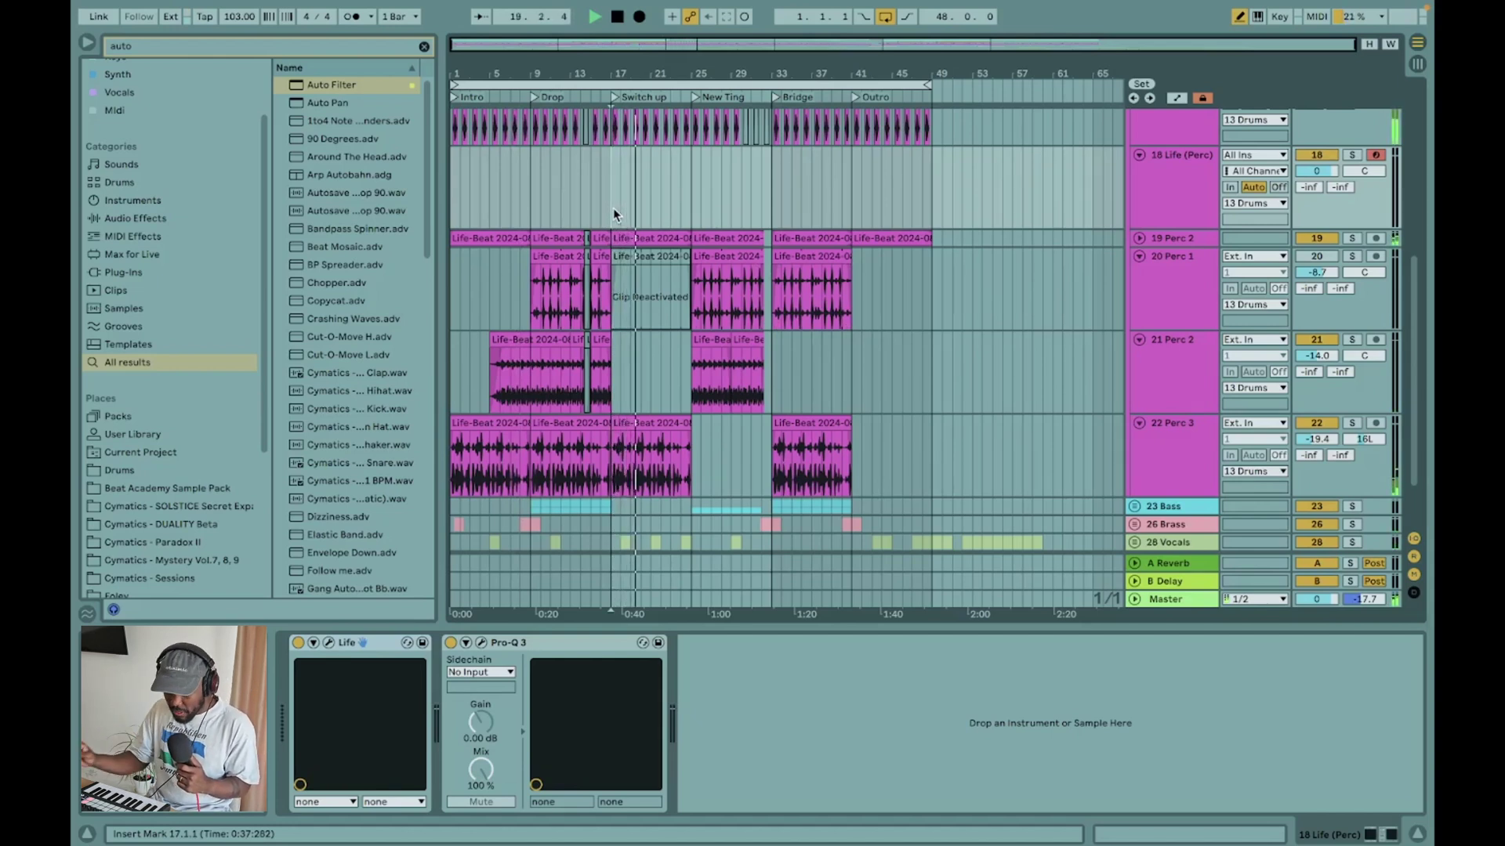
key(space)
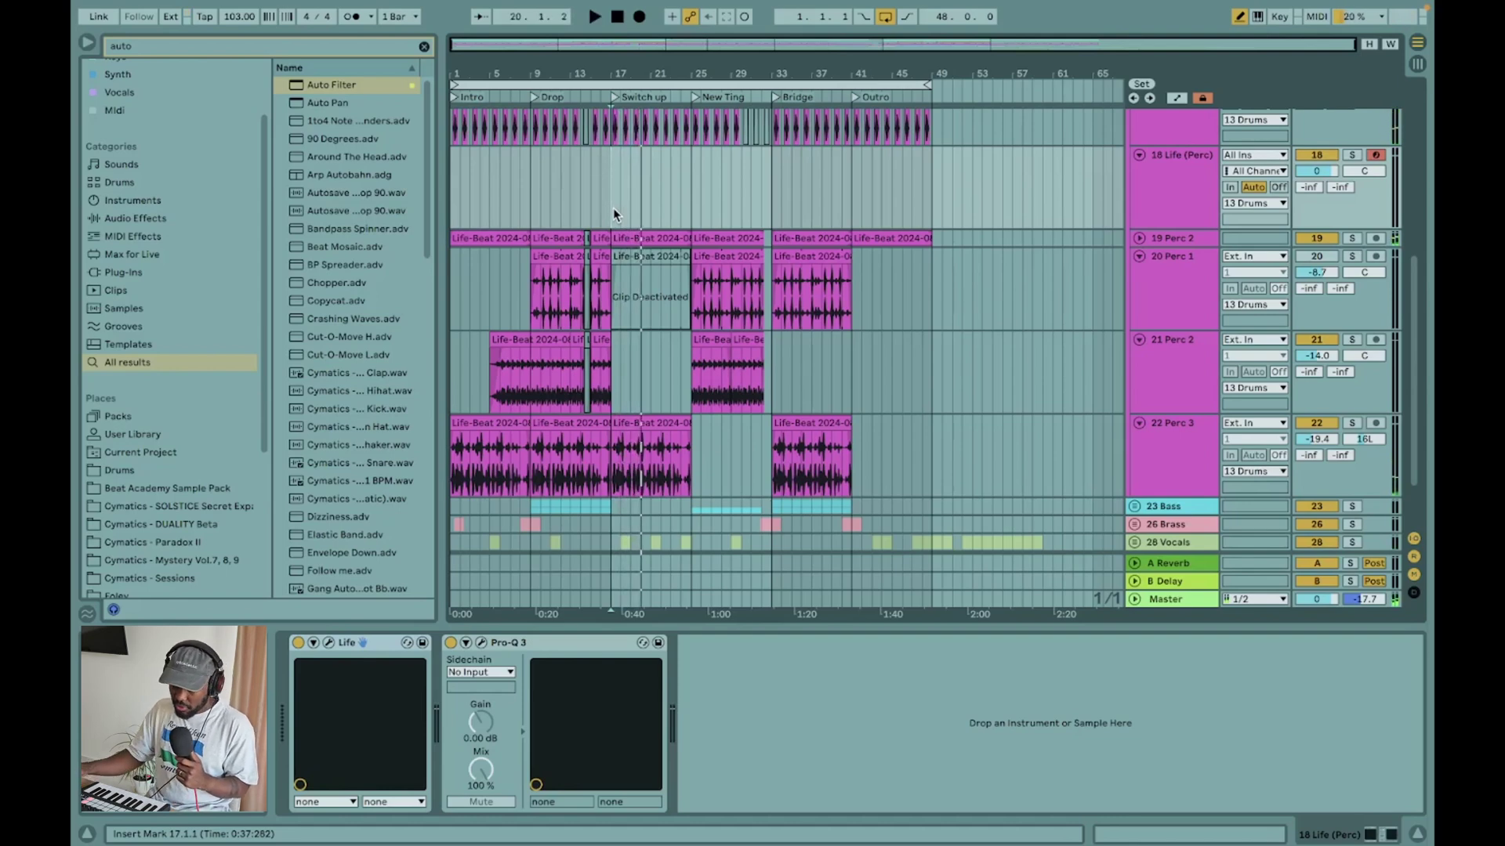
- Expand the 1 Keys group and play the Switch up clip on 3 LABS Plucks with its Arpeggiator turned off
scroll(646, 228, up, 5)
scroll(690, 204, up, 4)
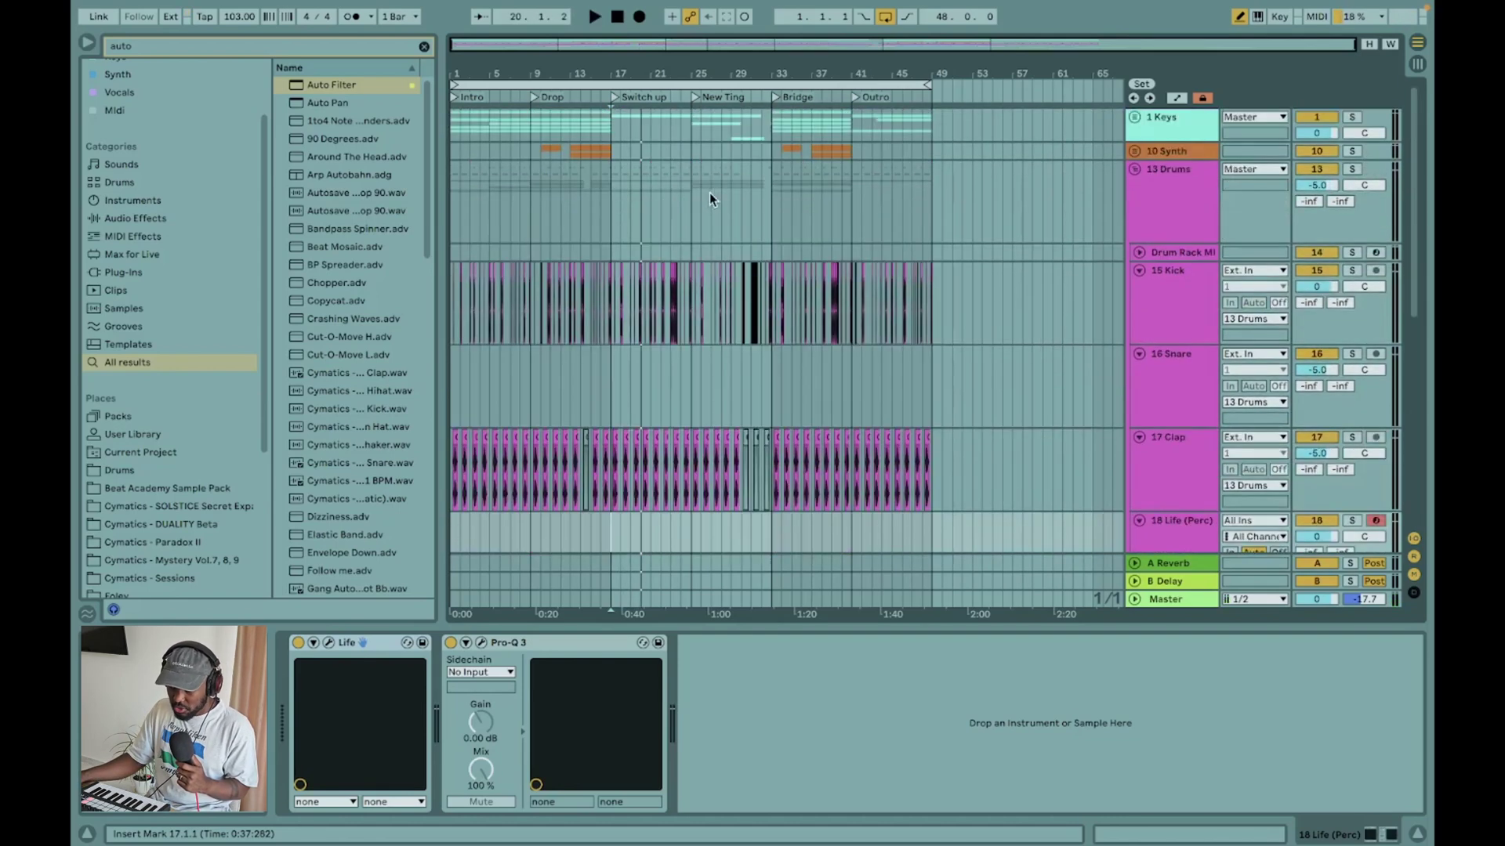
click(1132, 119)
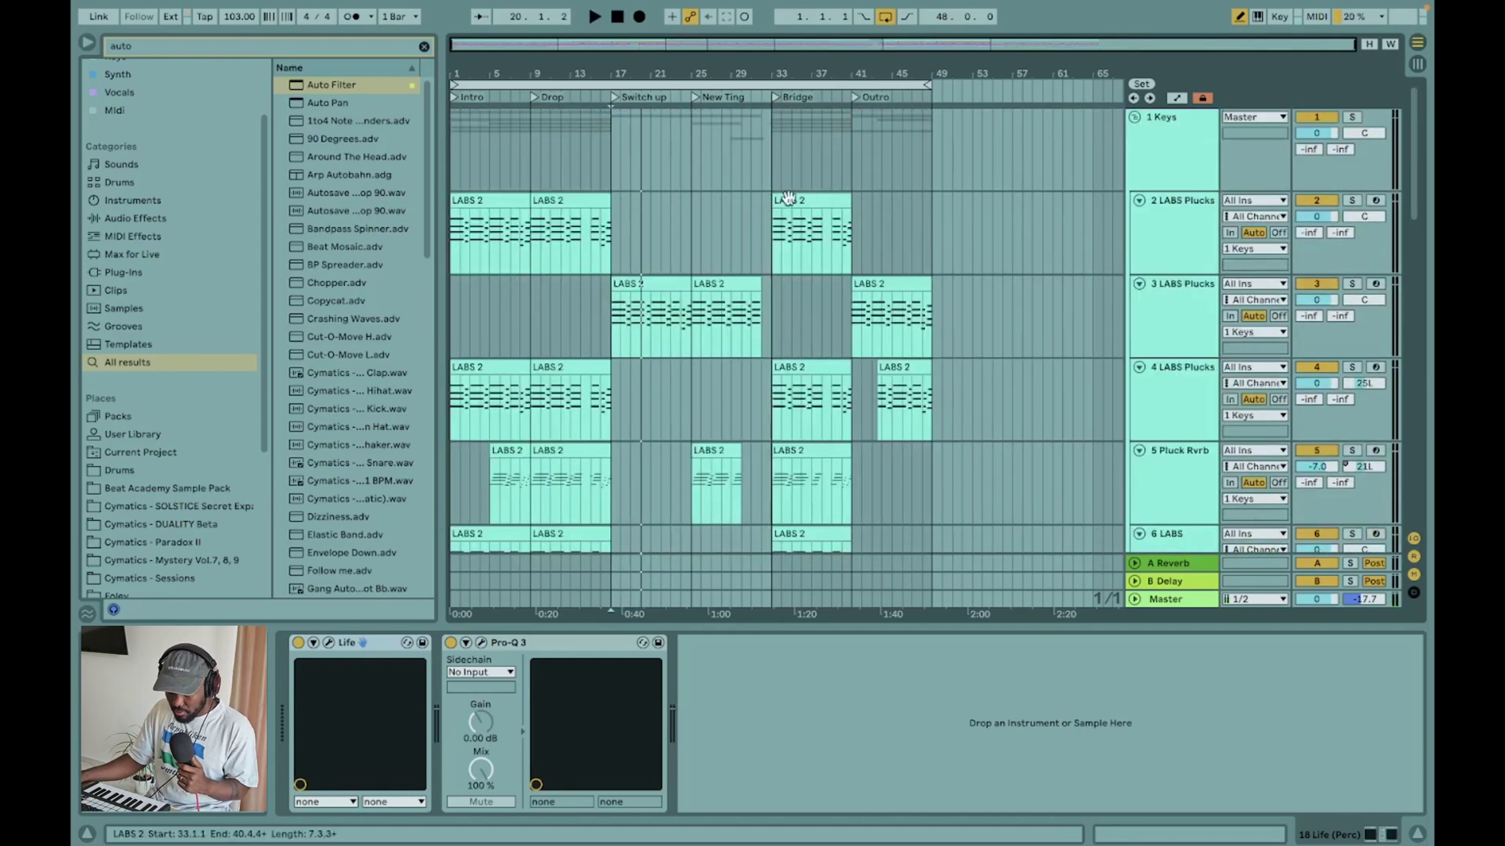
click(677, 282)
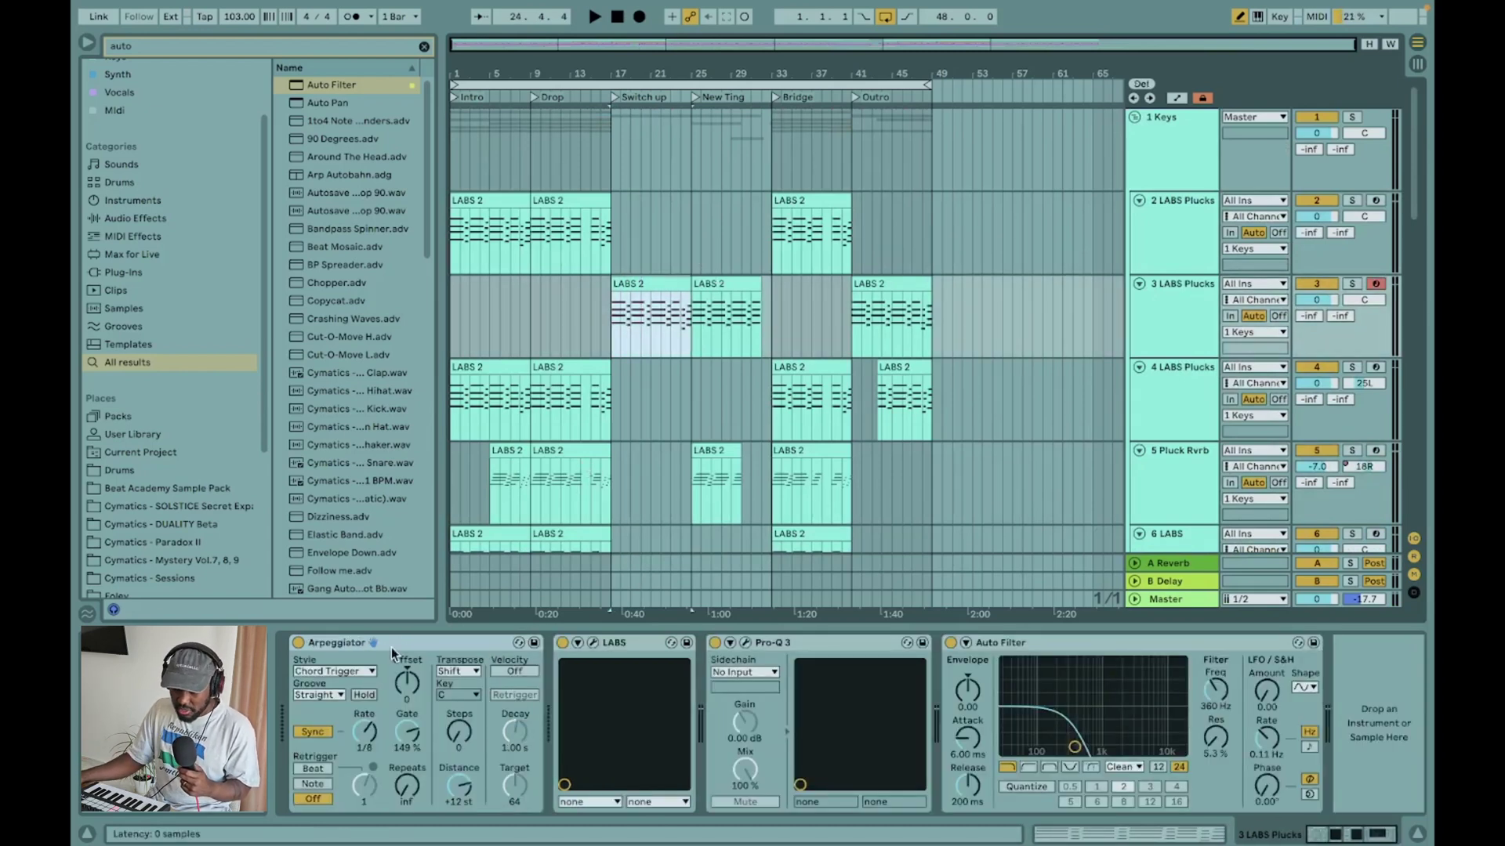
click(298, 643)
key(space)
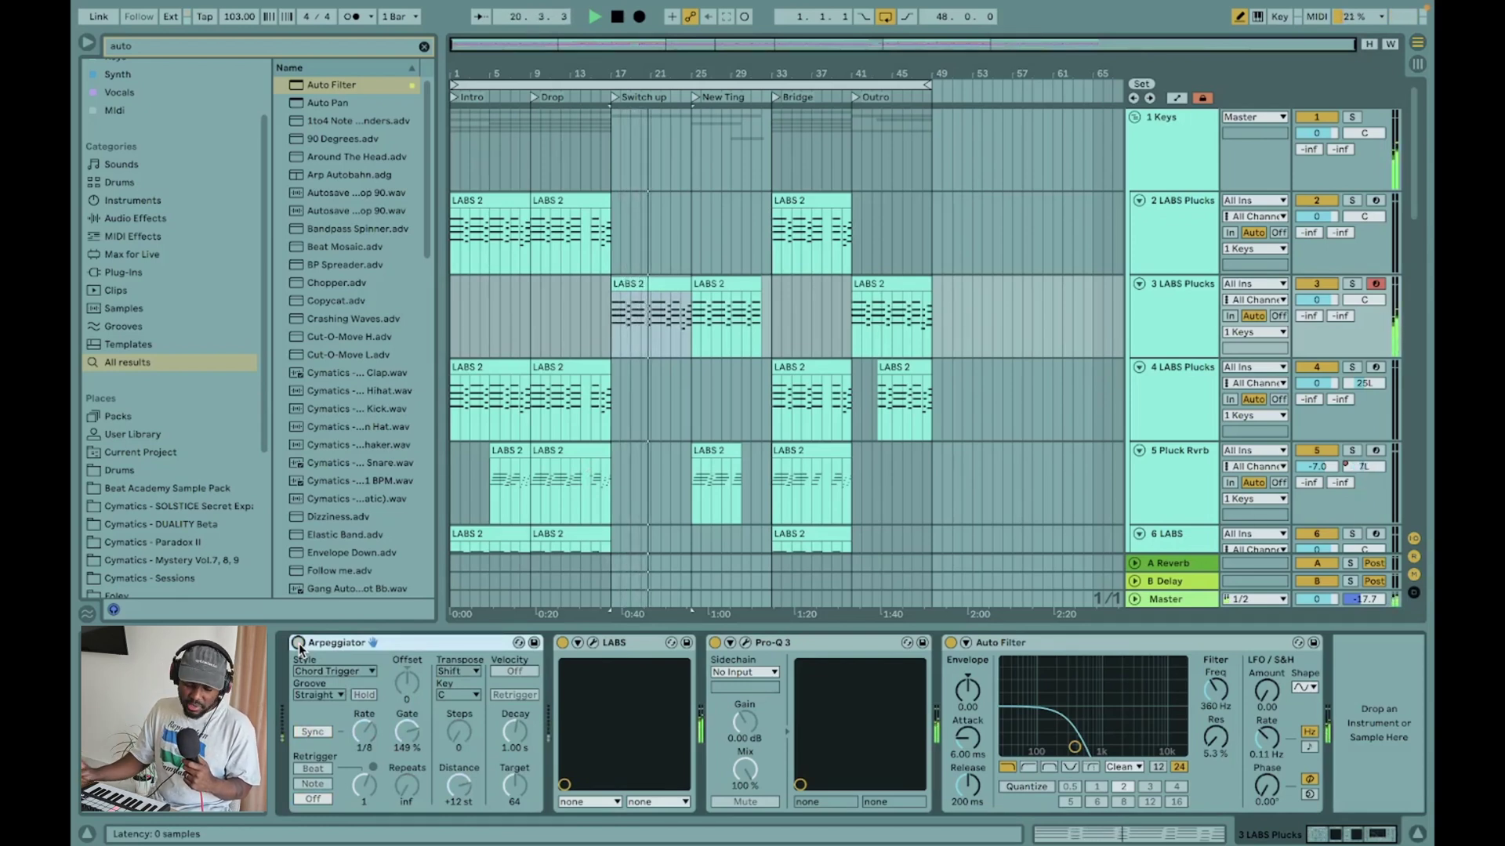
key(space)
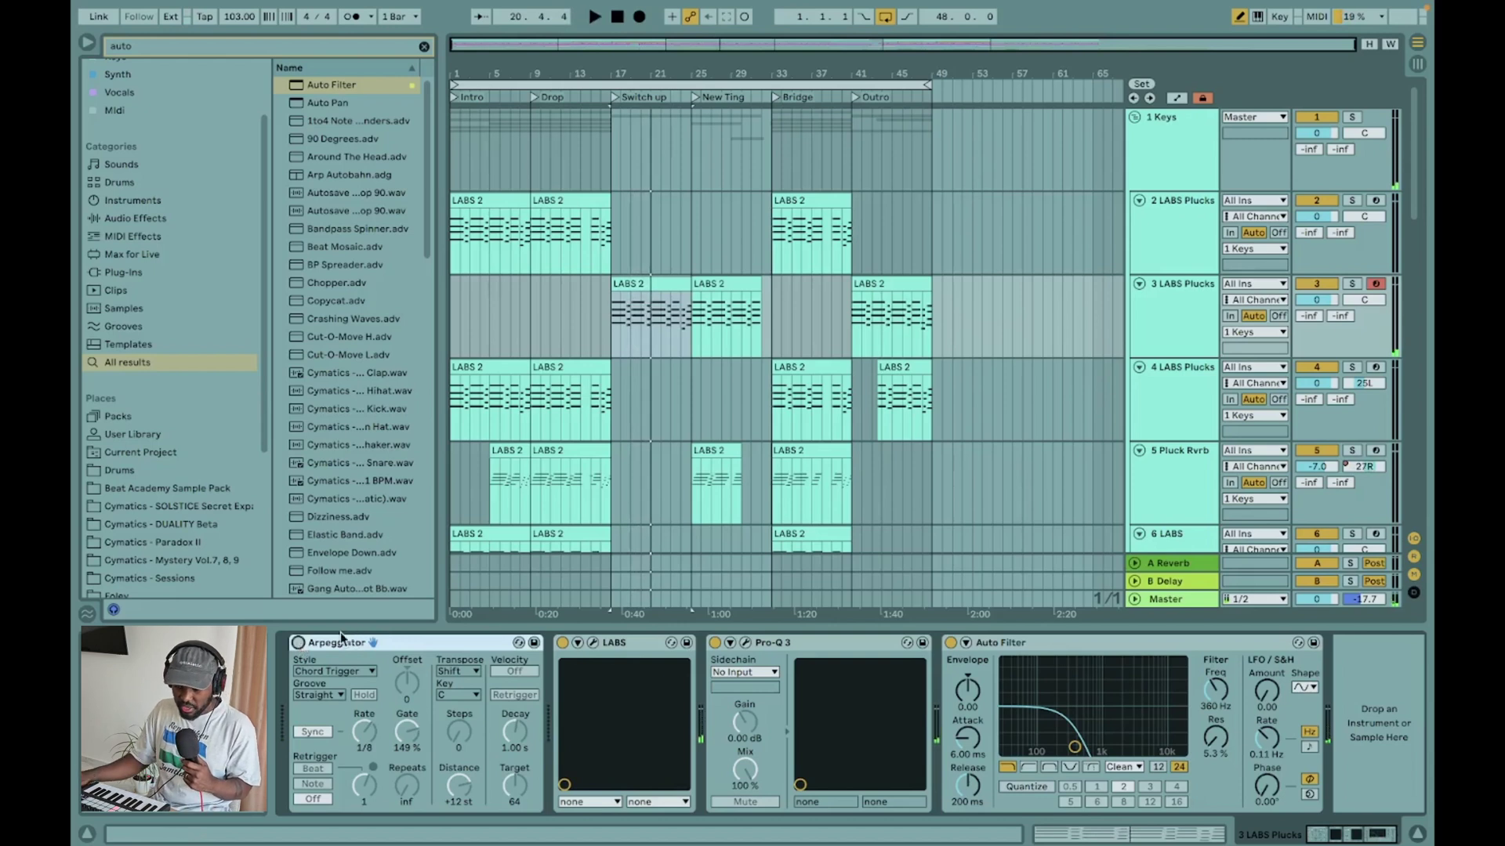
- Turn the Arpeggiator on 3 LABS Plucks back on and check its Style options, keeping Chord Trigger
click(298, 643)
click(321, 670)
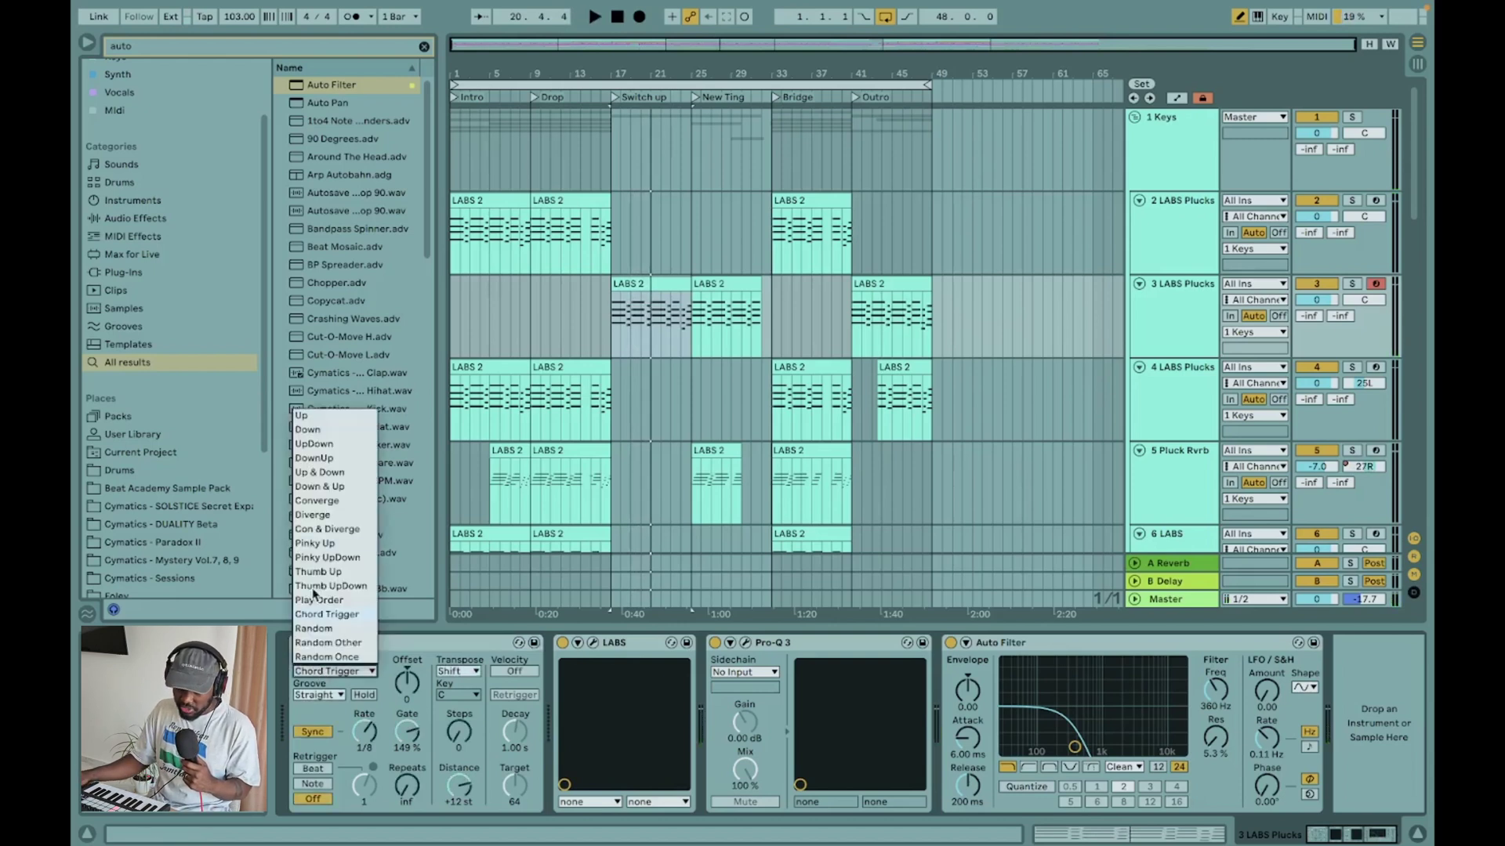
click(321, 677)
key(space)
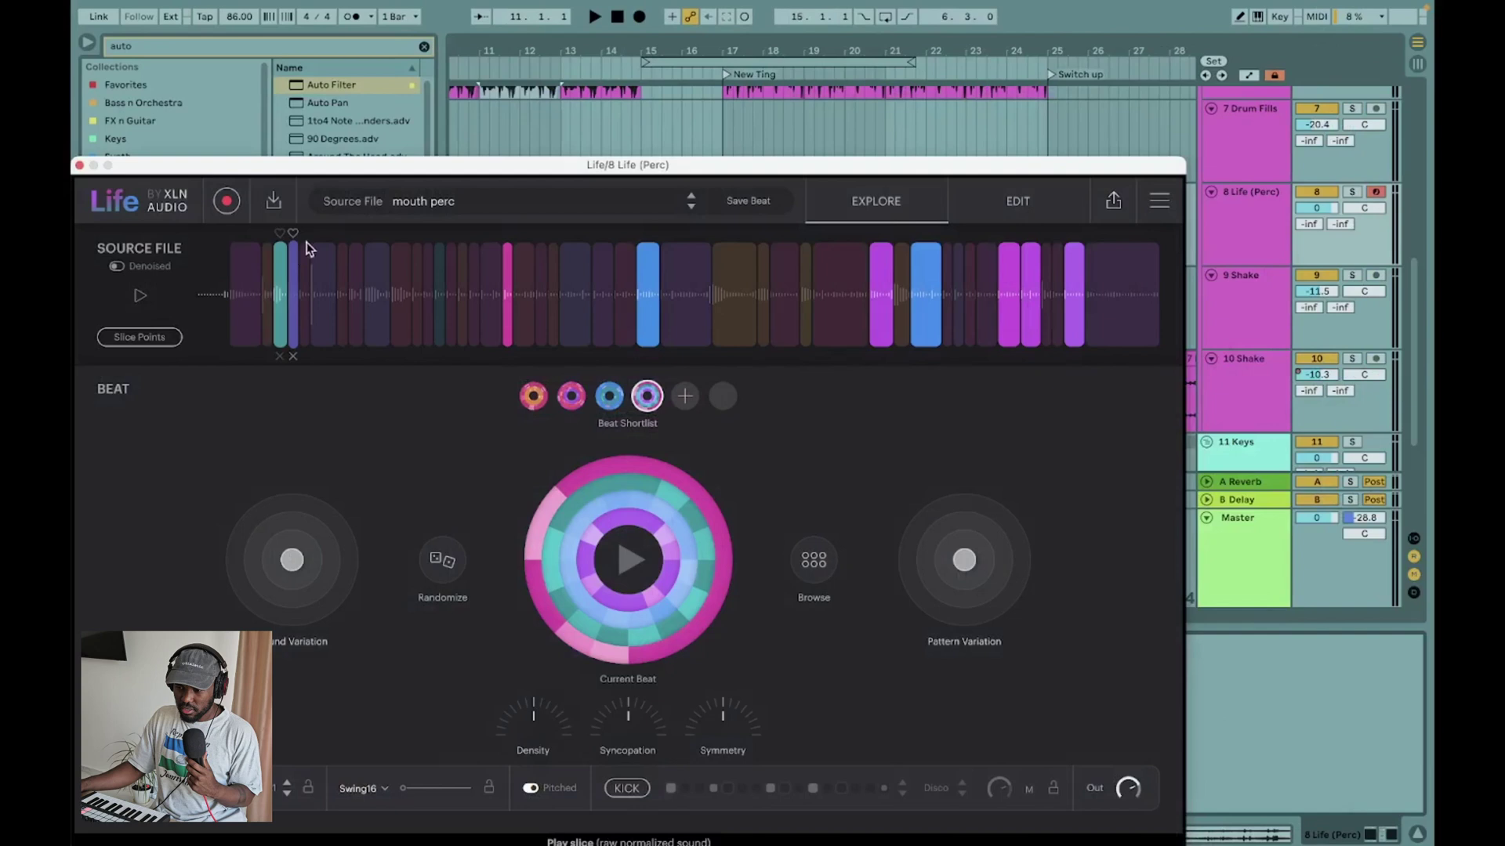
- Move the Life window of 8 Life (Perc) aside and play its mouth perc source file
drag(509, 171, 678, 161)
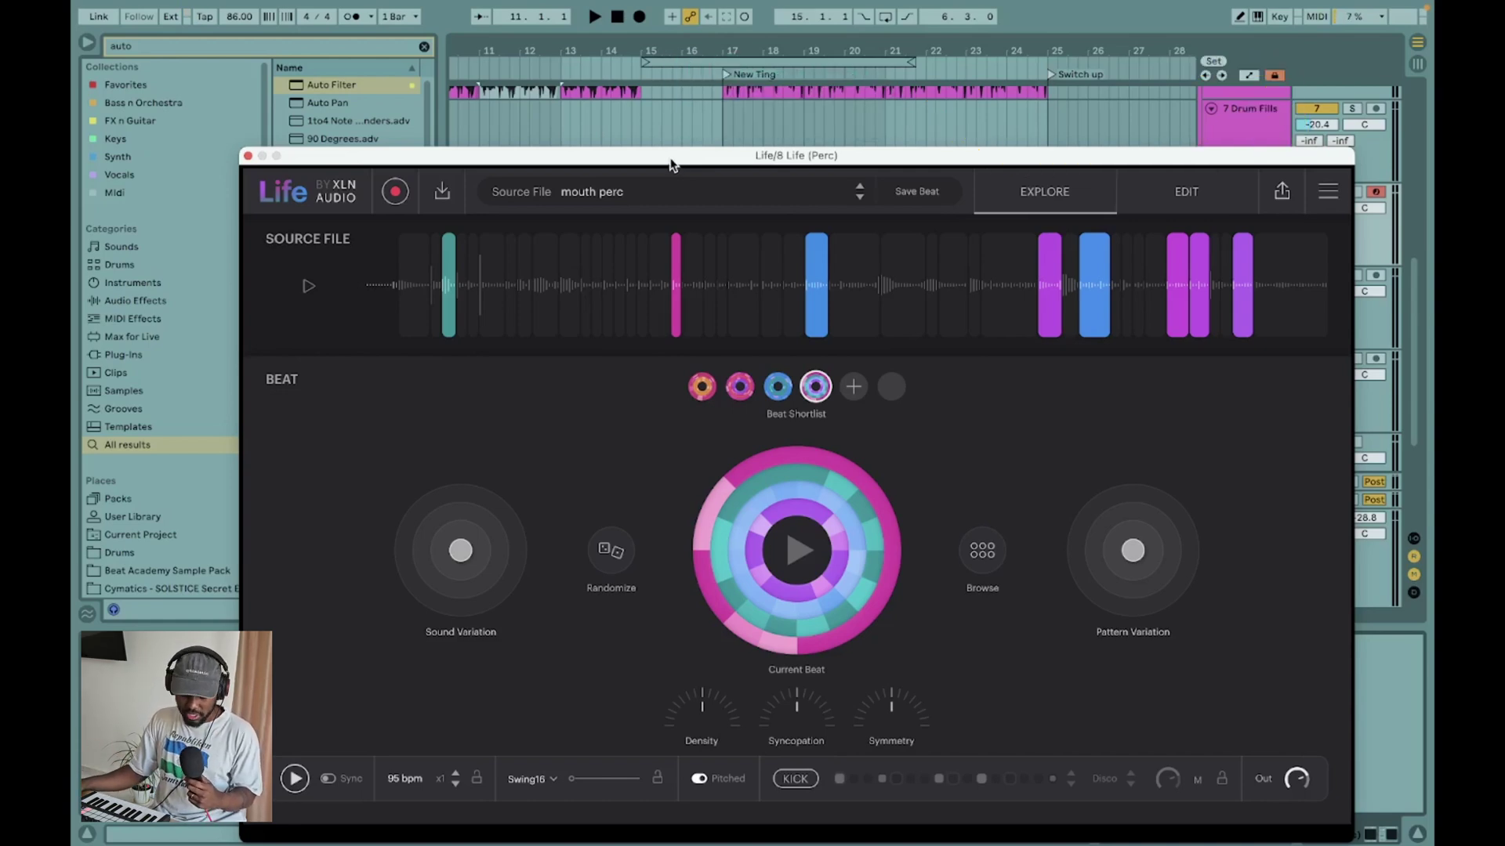
mouse_move(430, 295)
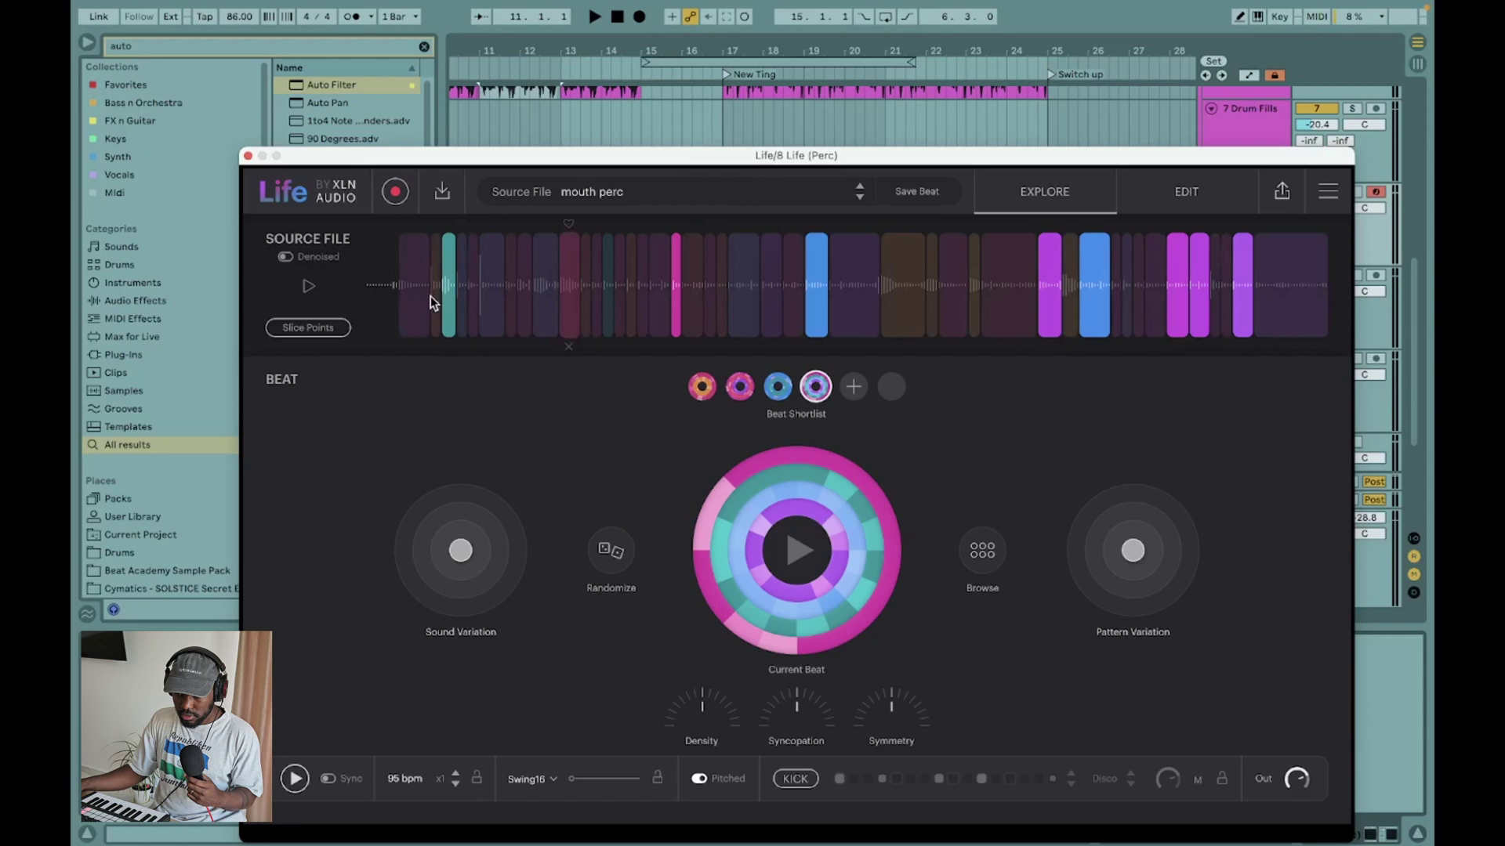
click(313, 289)
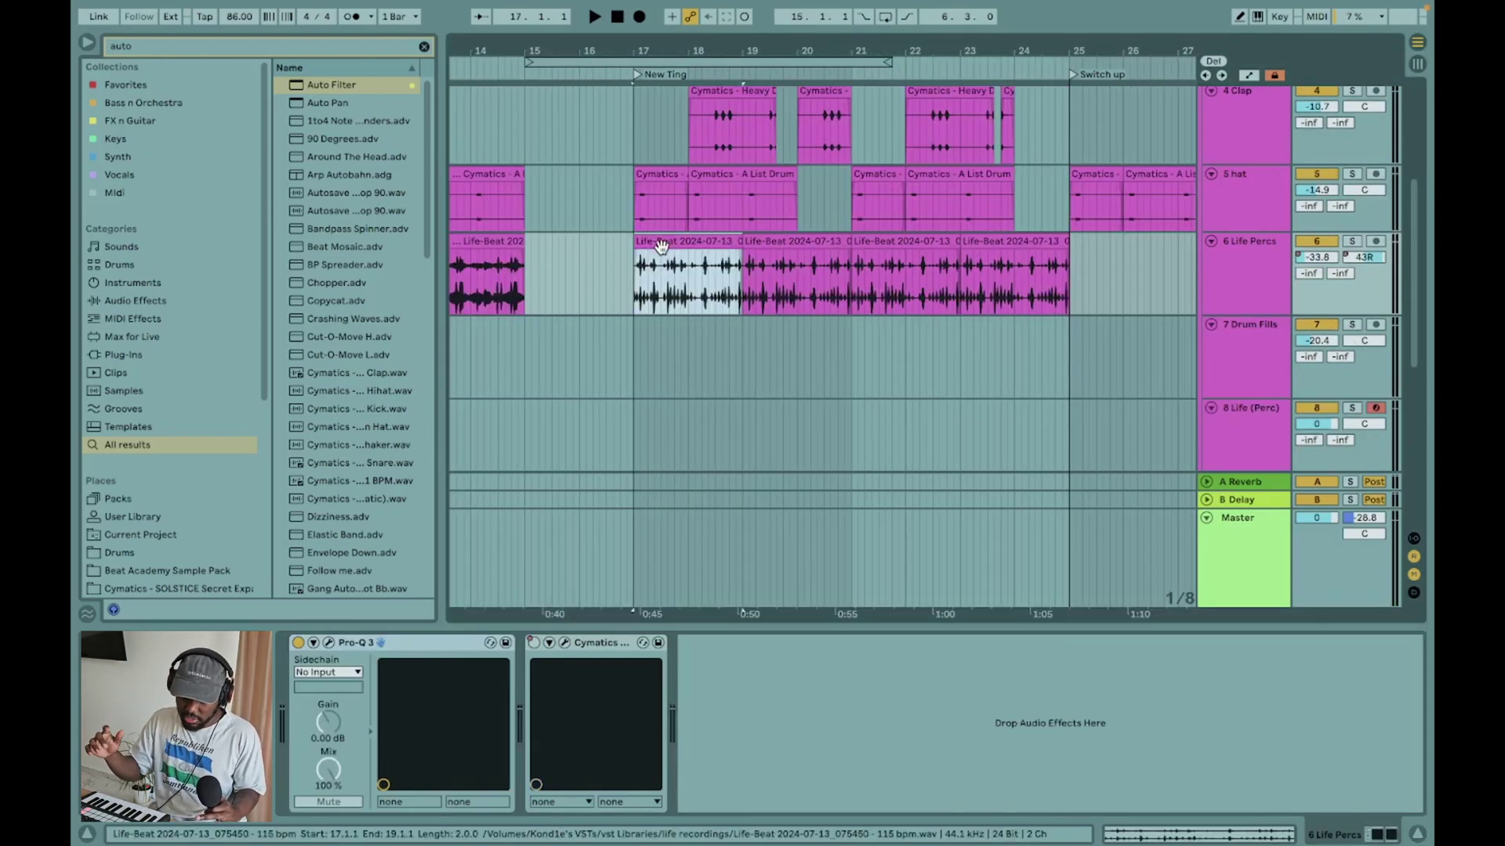
- Play the Life-Beat clip at bar 17 with 6 Life Percs soloed, and unsolo the track
click(1351, 243)
key(space)
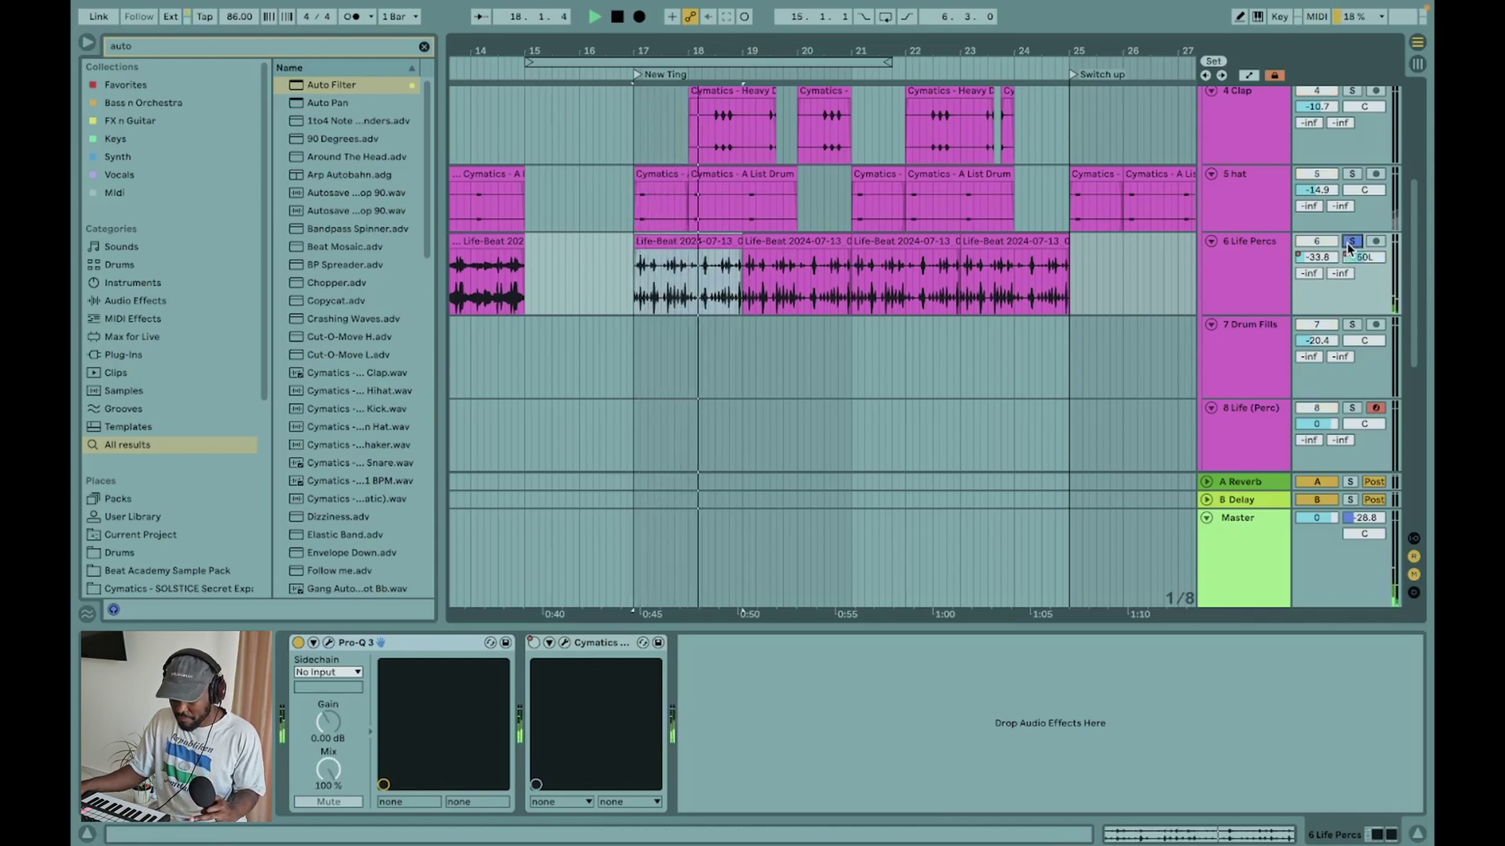
click(1351, 242)
key(space)
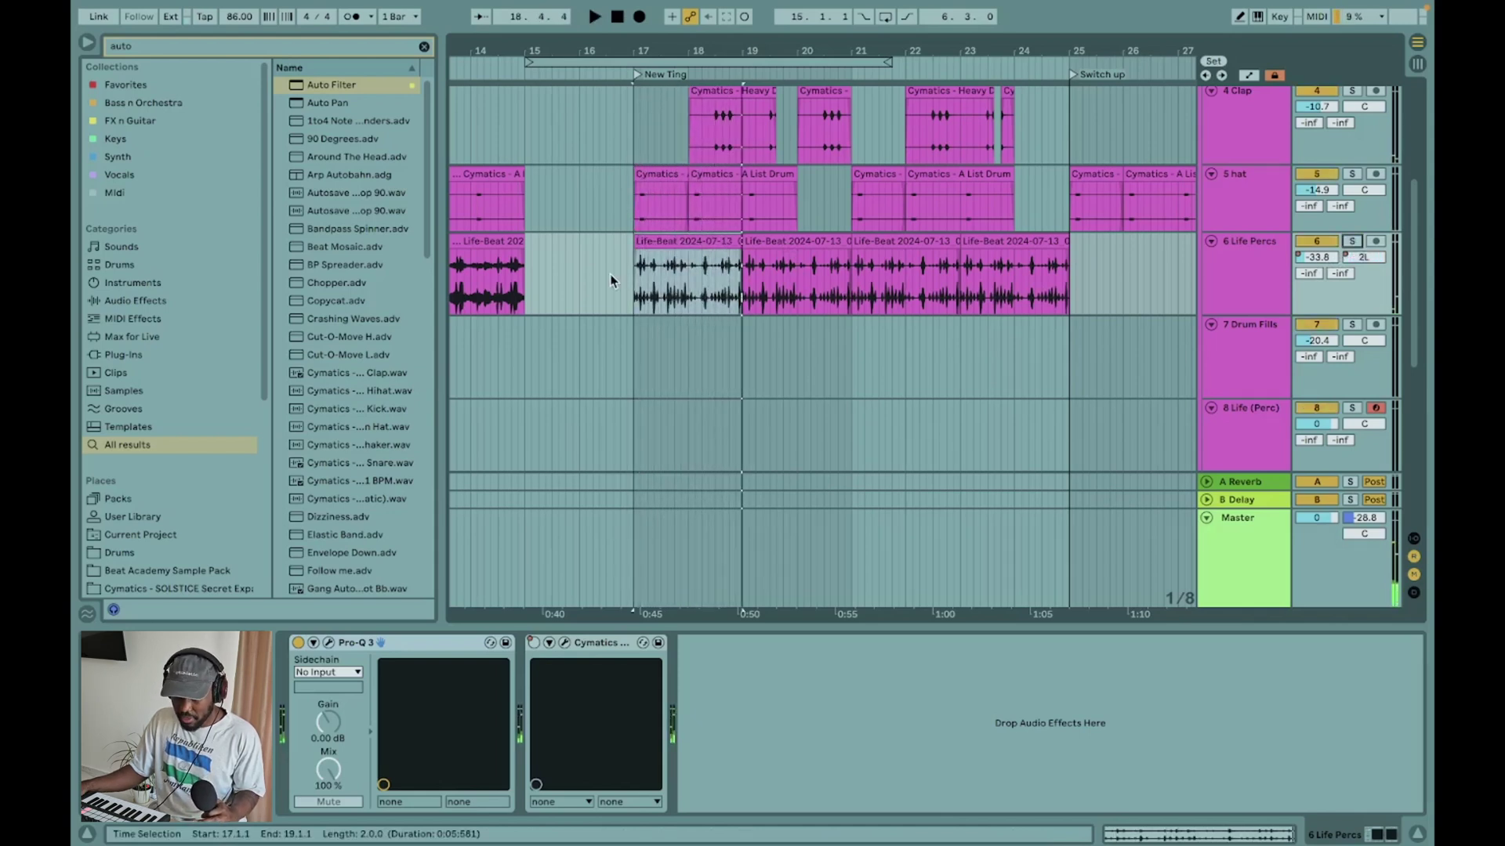
- Play the mix from bar 16 and raise the volume of 6 Life Percs to -27.0 dB
key(space)
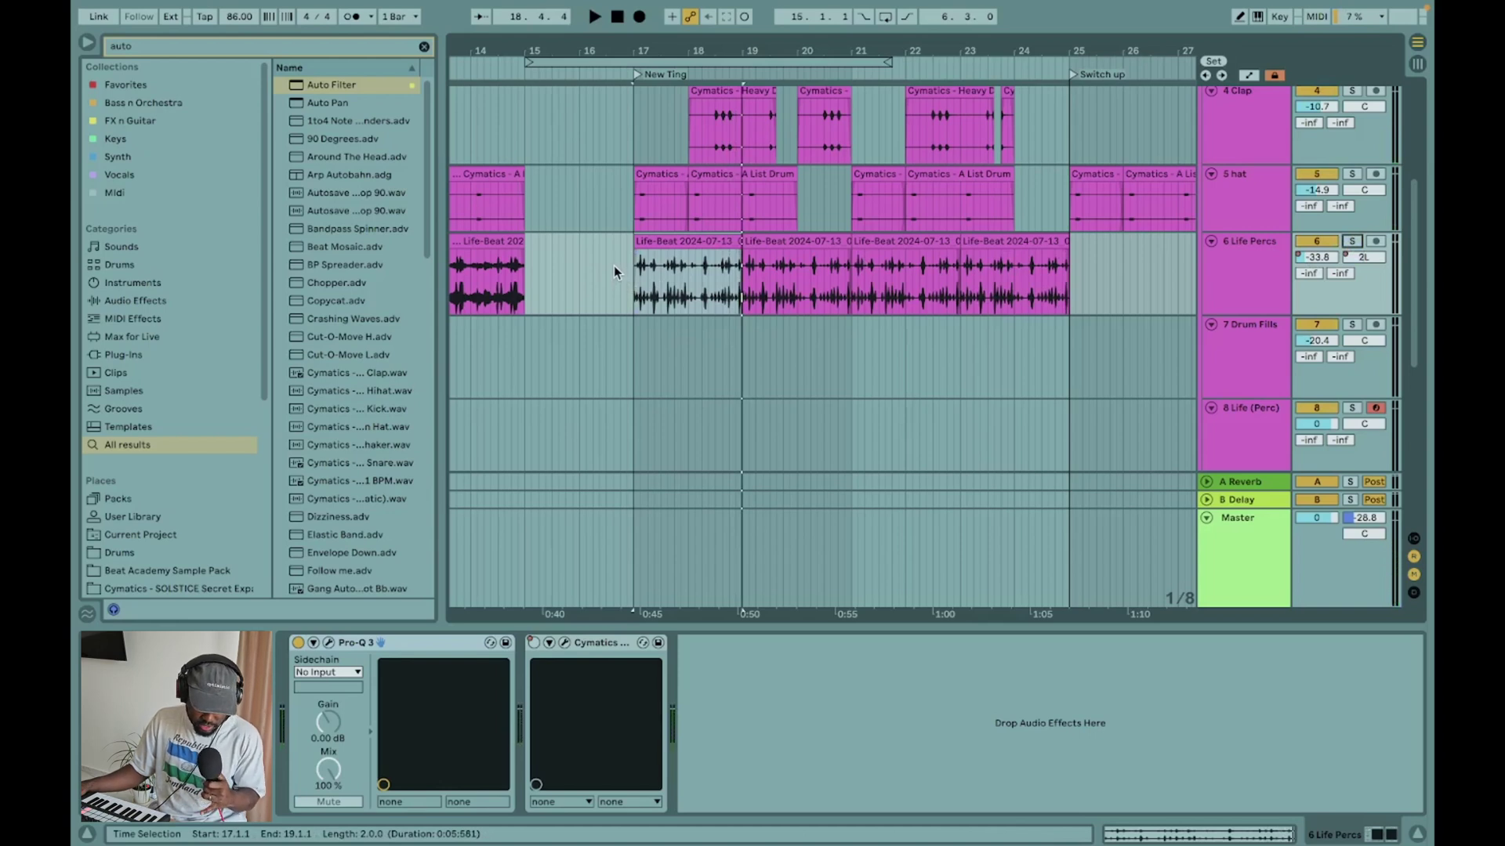
click(581, 267)
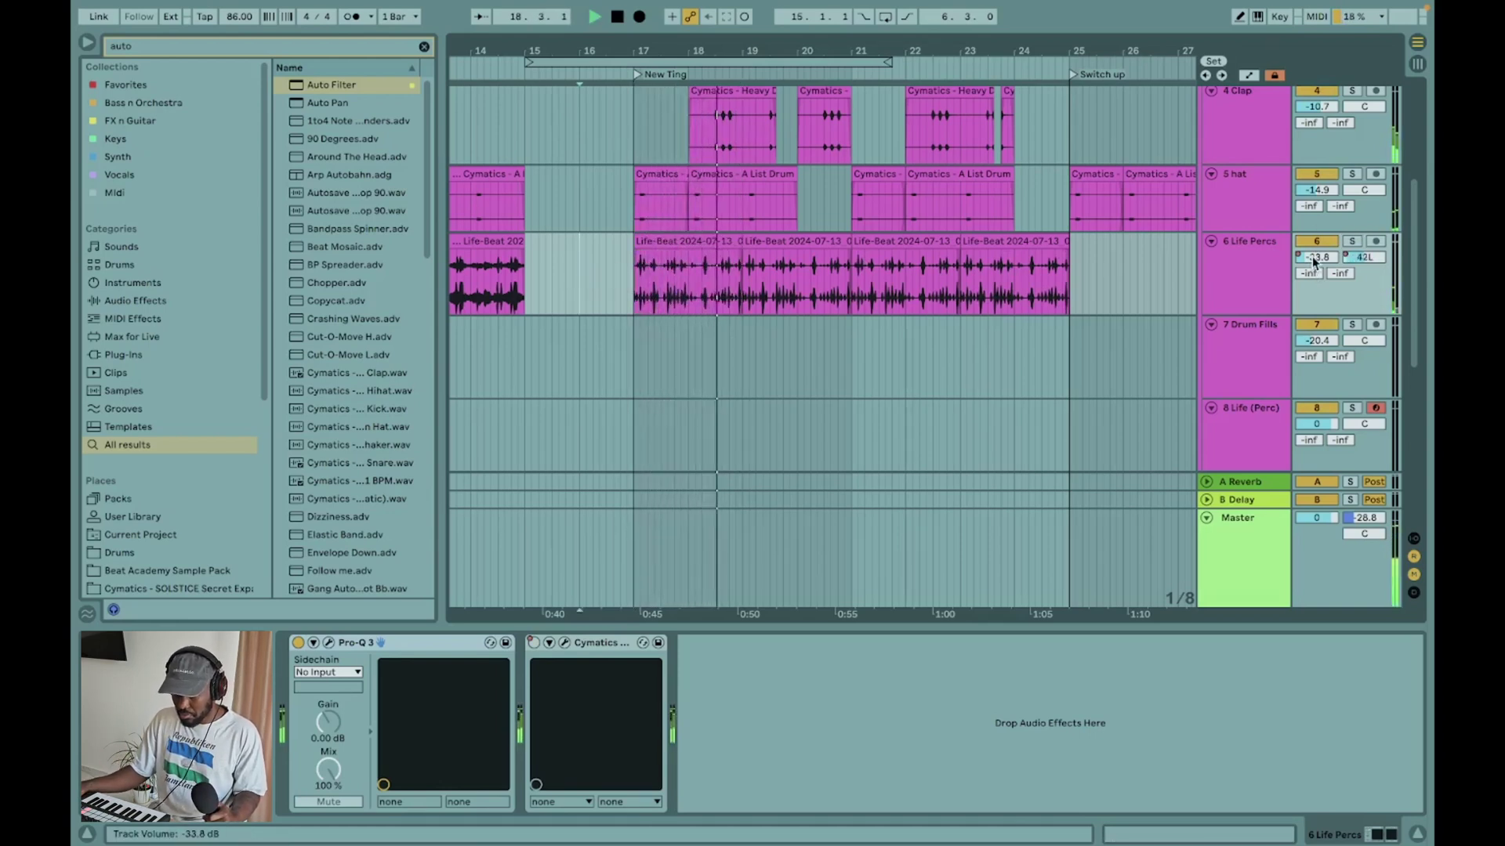
drag(1315, 259, 1315, 251)
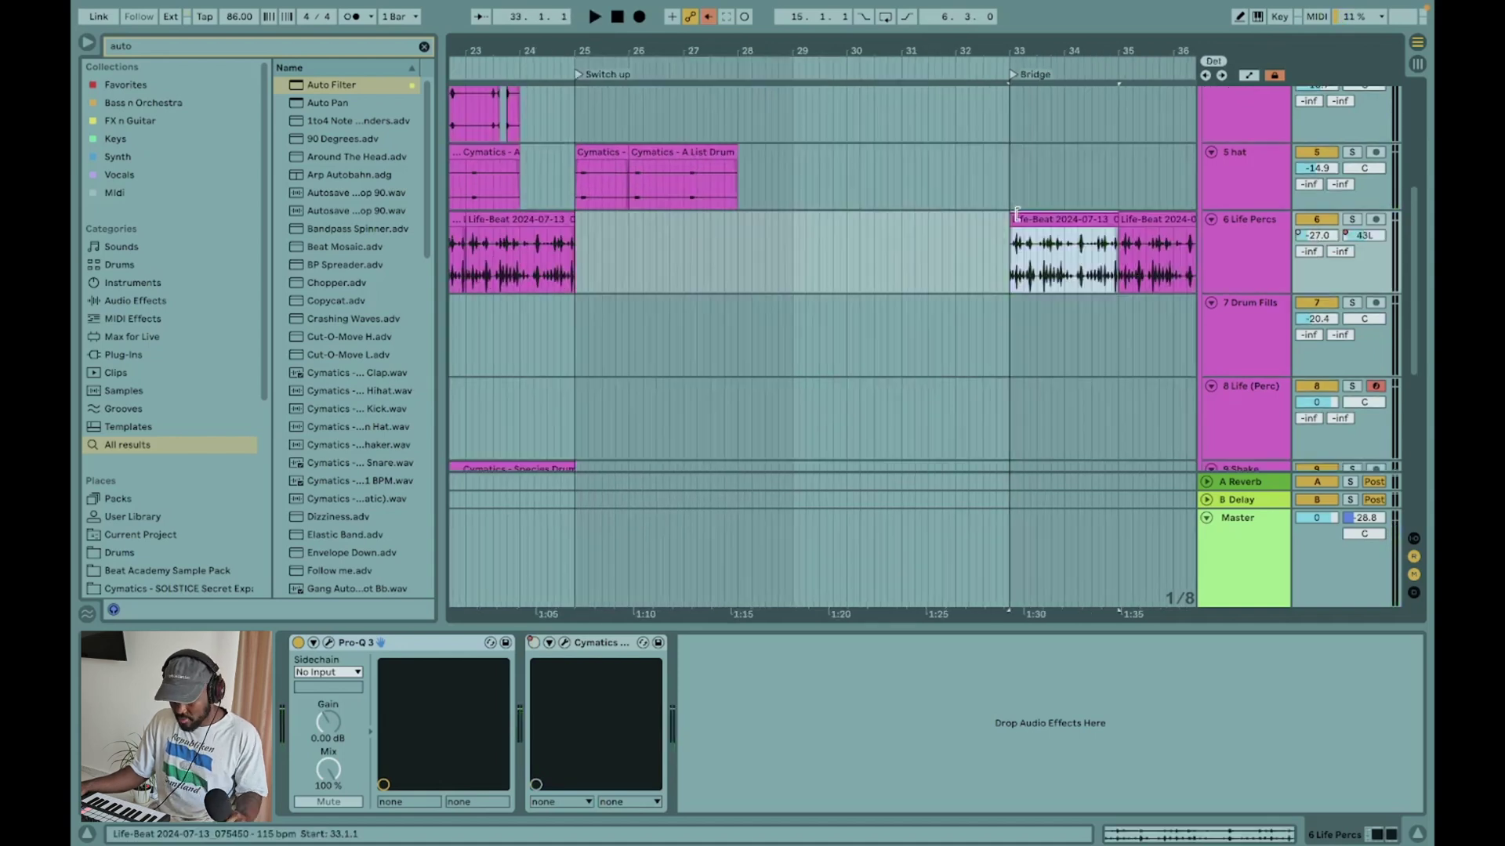
- Play the Bridge from bar 33, comparing 6 Life Percs soloed with the full mix
click(1352, 219)
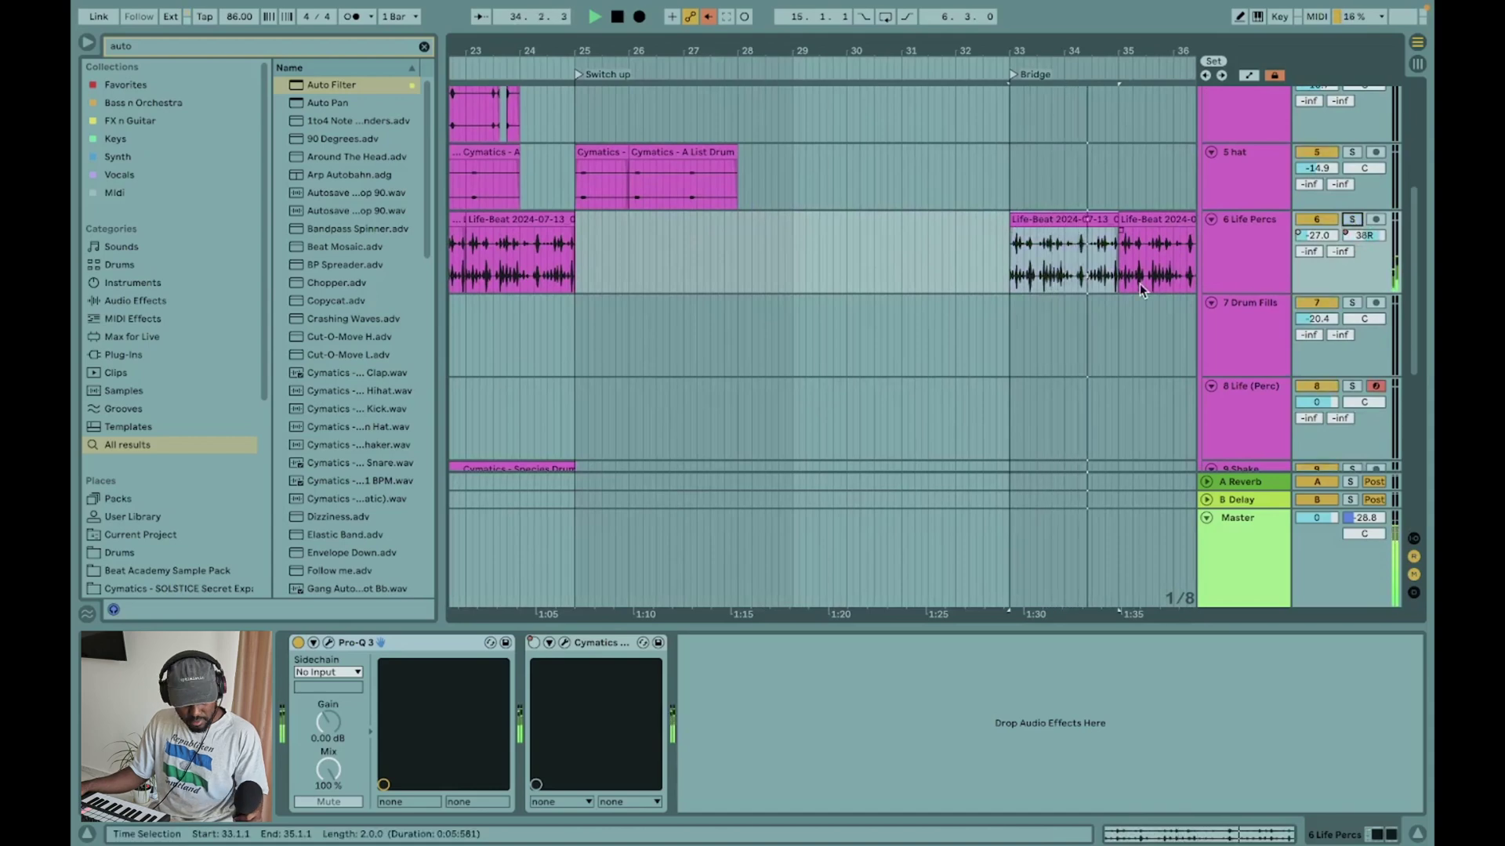
key(minus)
key(minus)
key(minus)
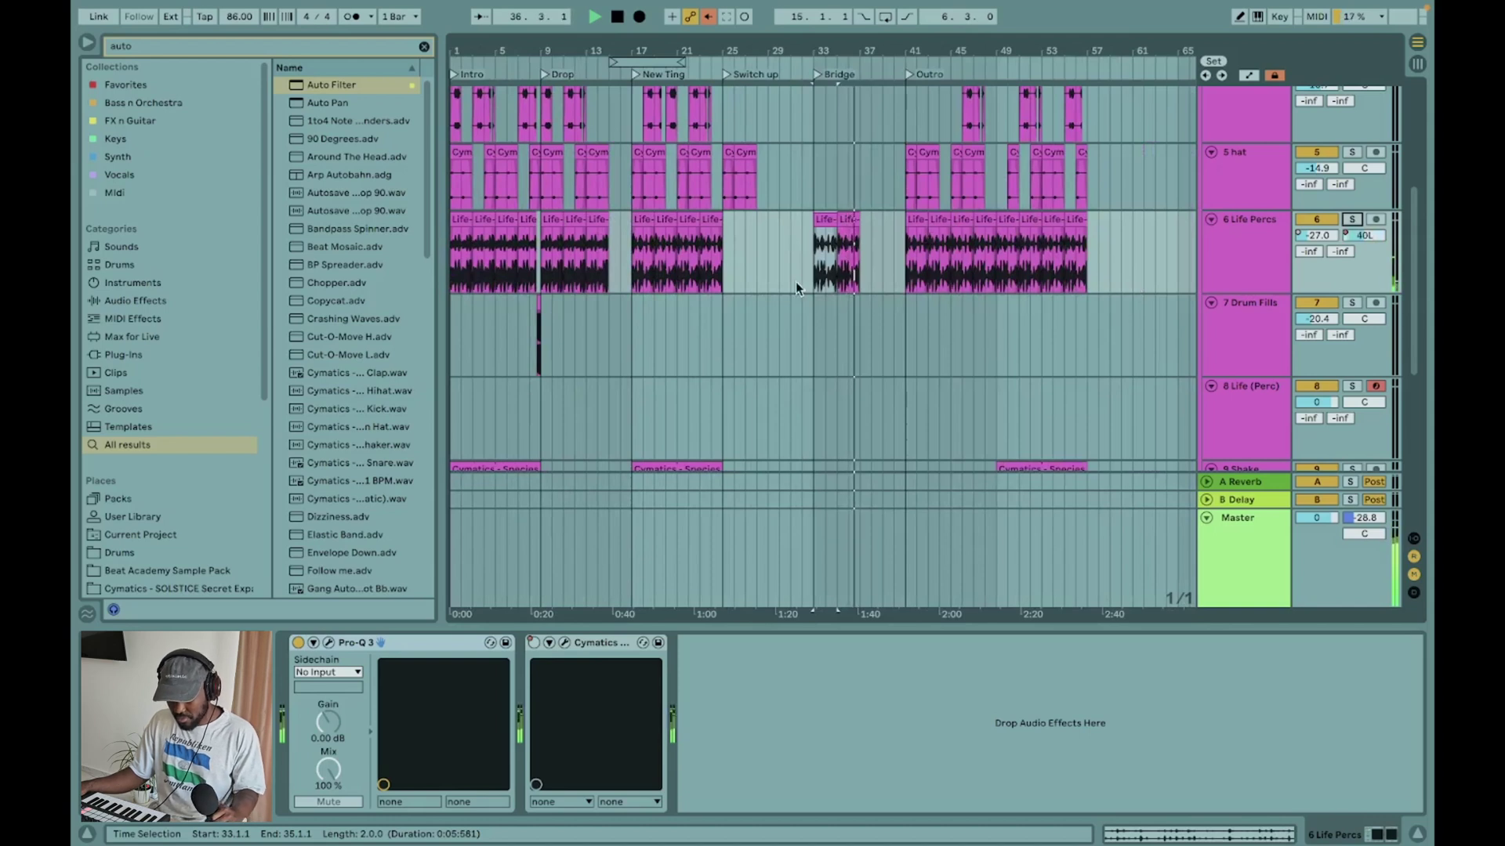
key(space)
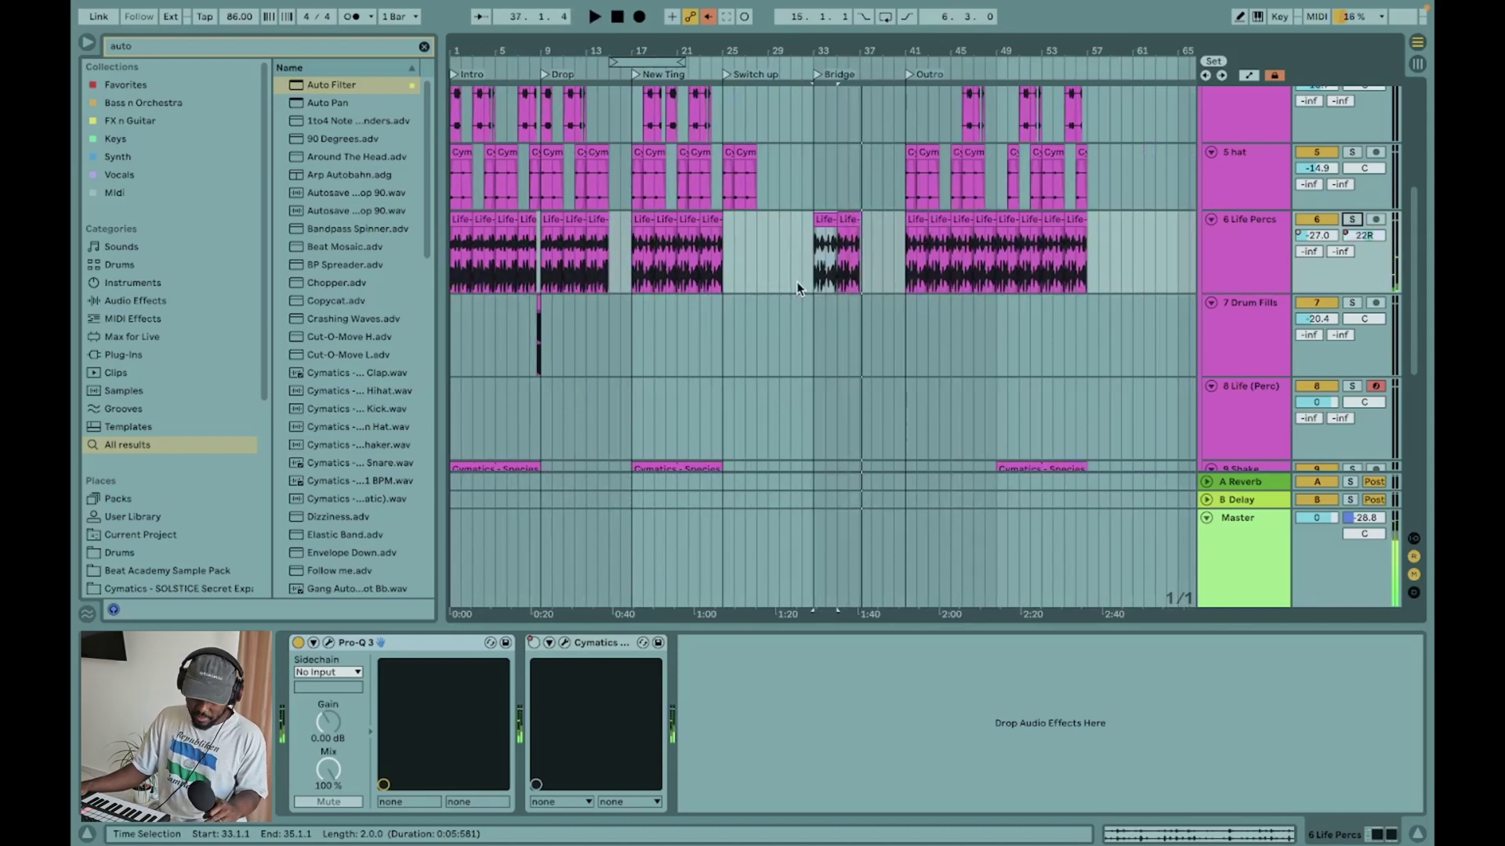